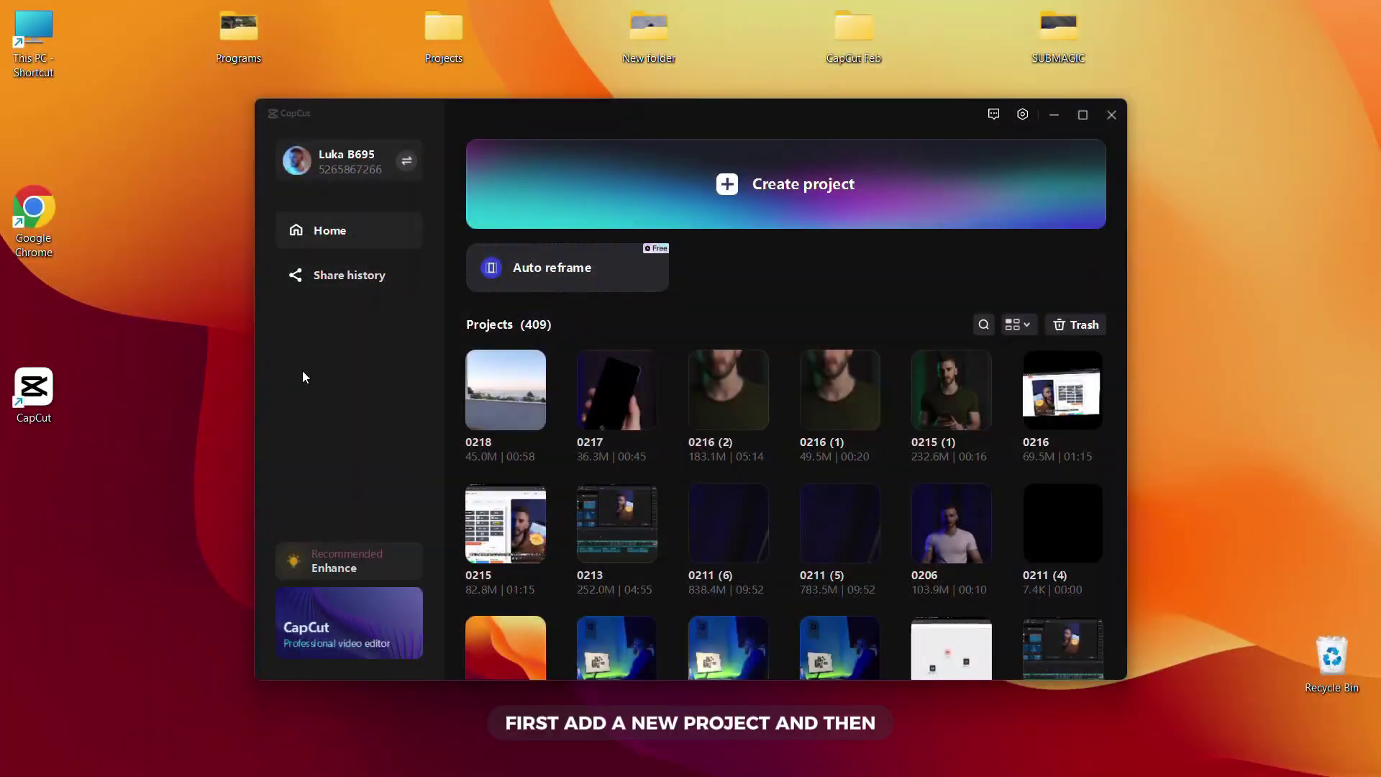
Create a new project, import Teleport effect.mp4, place it on the timeline and play it
{"action": "left_click", "coordinate": [705, 202]}
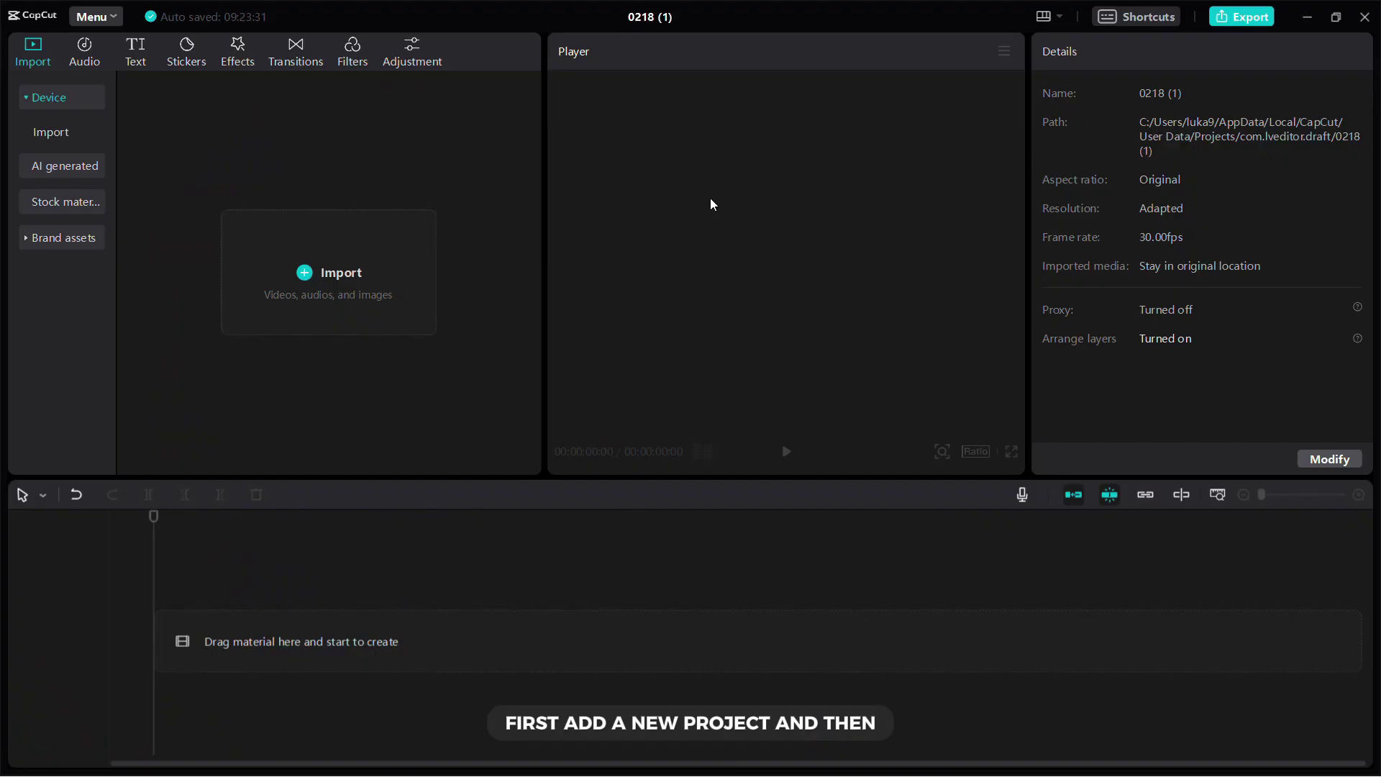
{"action": "left_click", "coordinate": [361, 248]}
{"action": "double_click", "coordinate": [235, 163]}
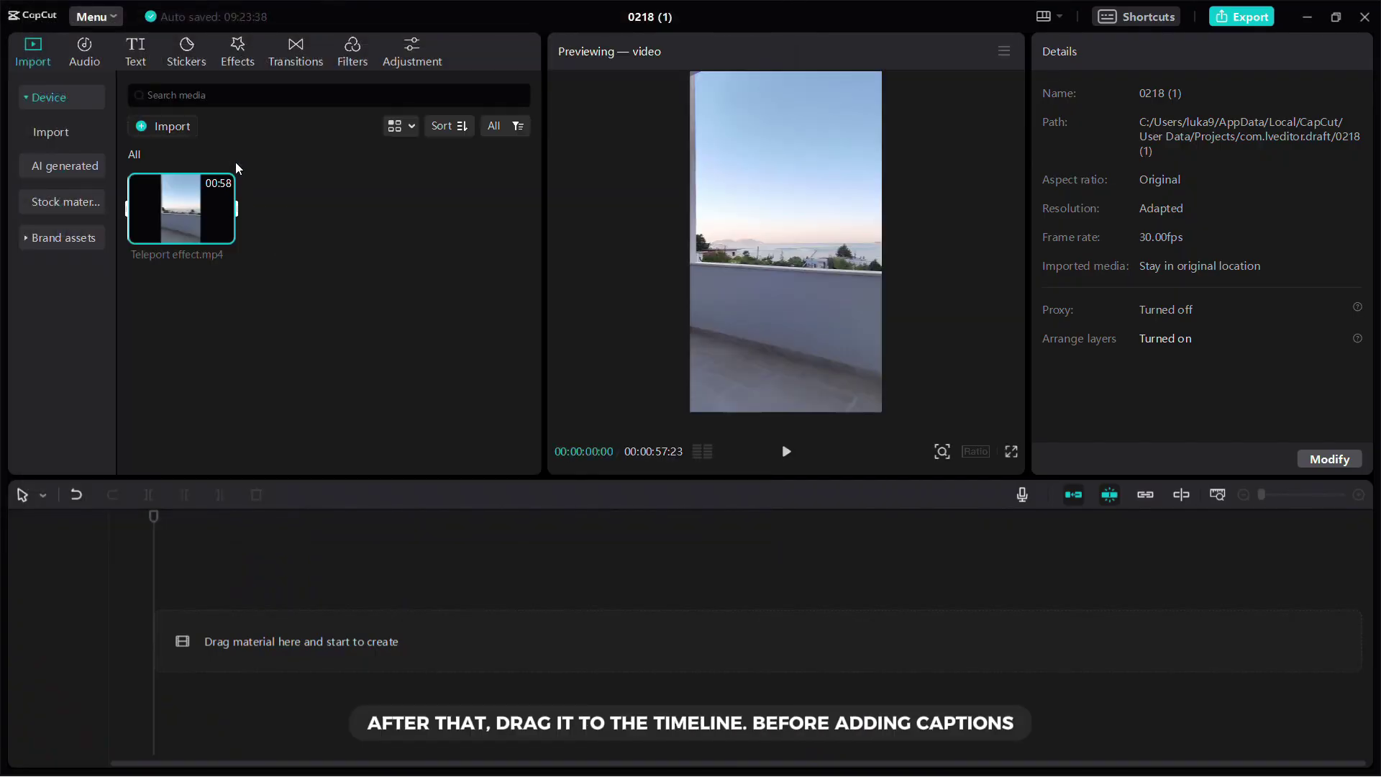
{"action": "left_click_drag", "start_coordinate": [225, 233], "coordinate": [187, 625]}
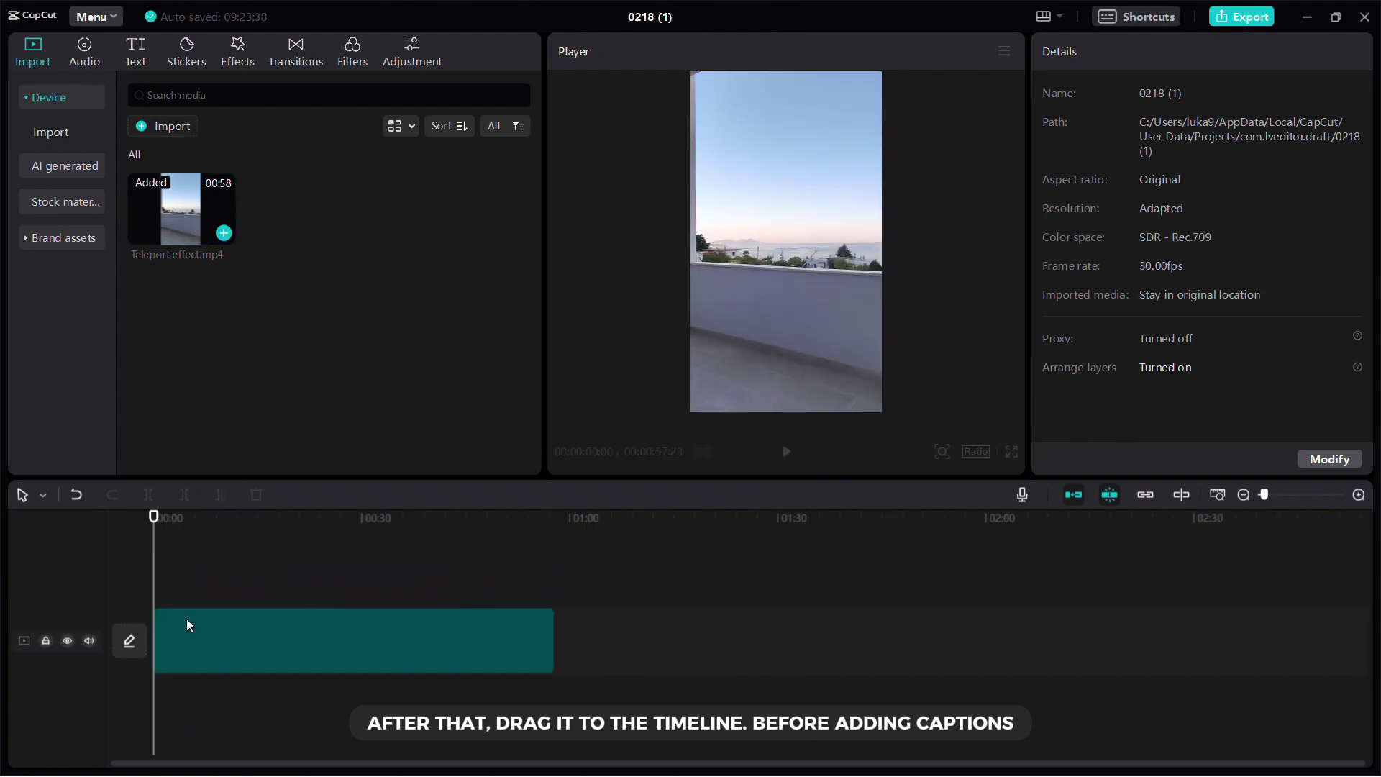
{"action": "left_click", "coordinate": [786, 451]}
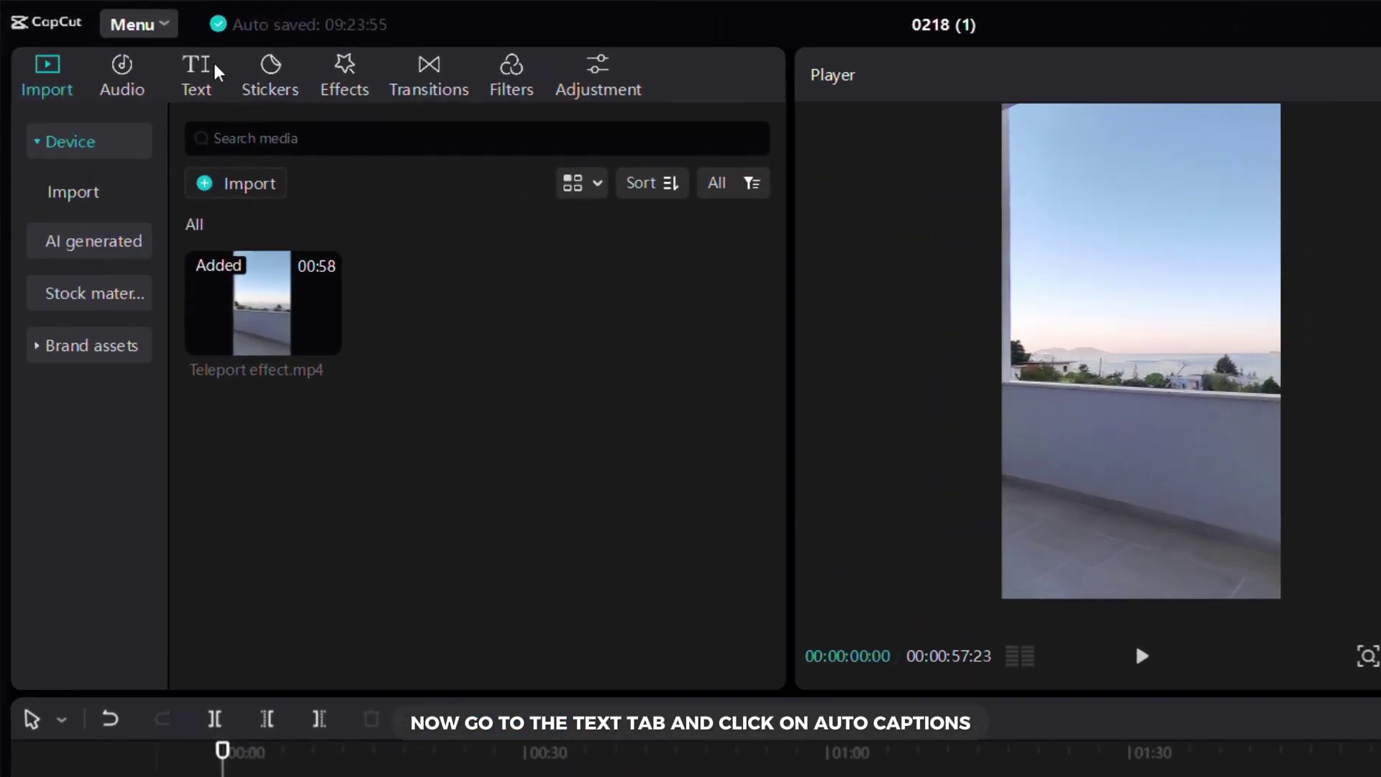
Generate English auto captions from the clip's speech and preview them in the player
{"action": "left_click", "coordinate": [145, 50]}
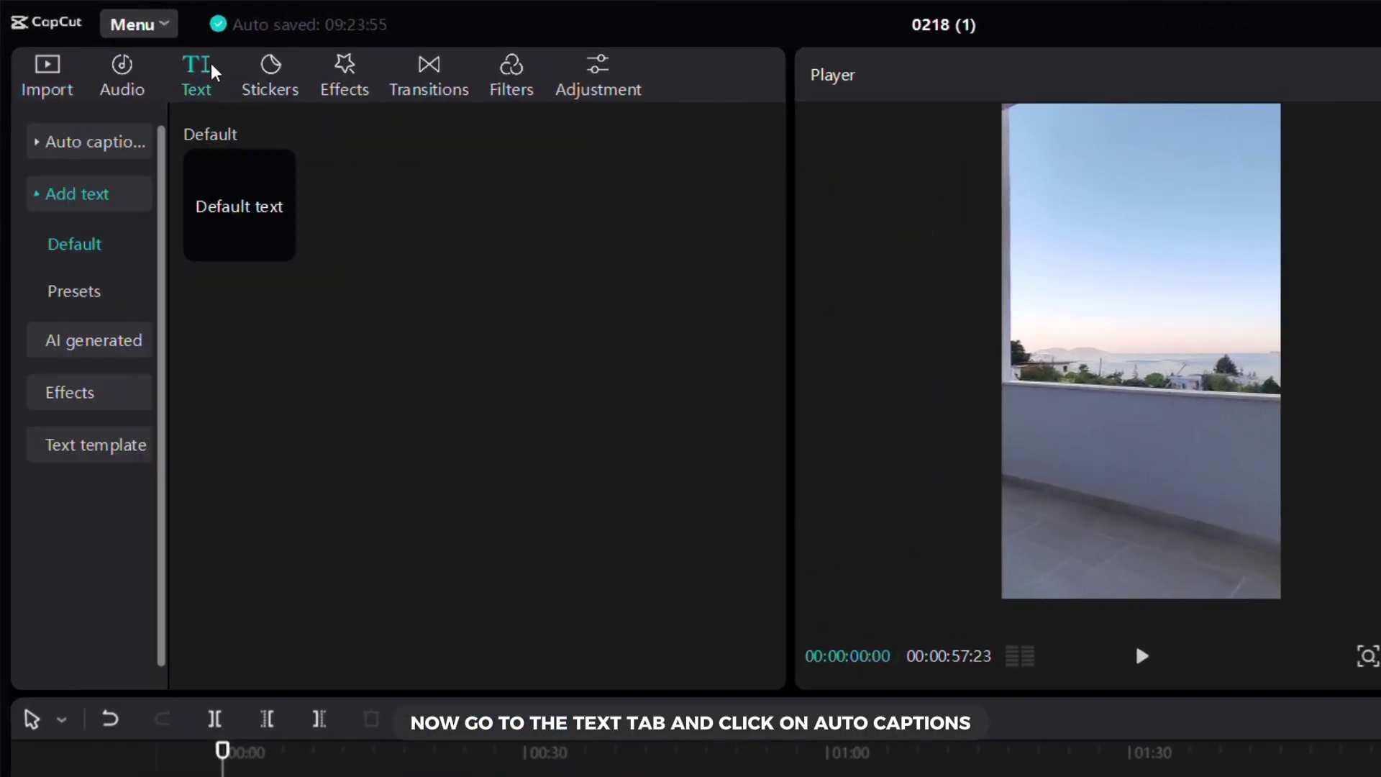
{"action": "left_click", "coordinate": [111, 153]}
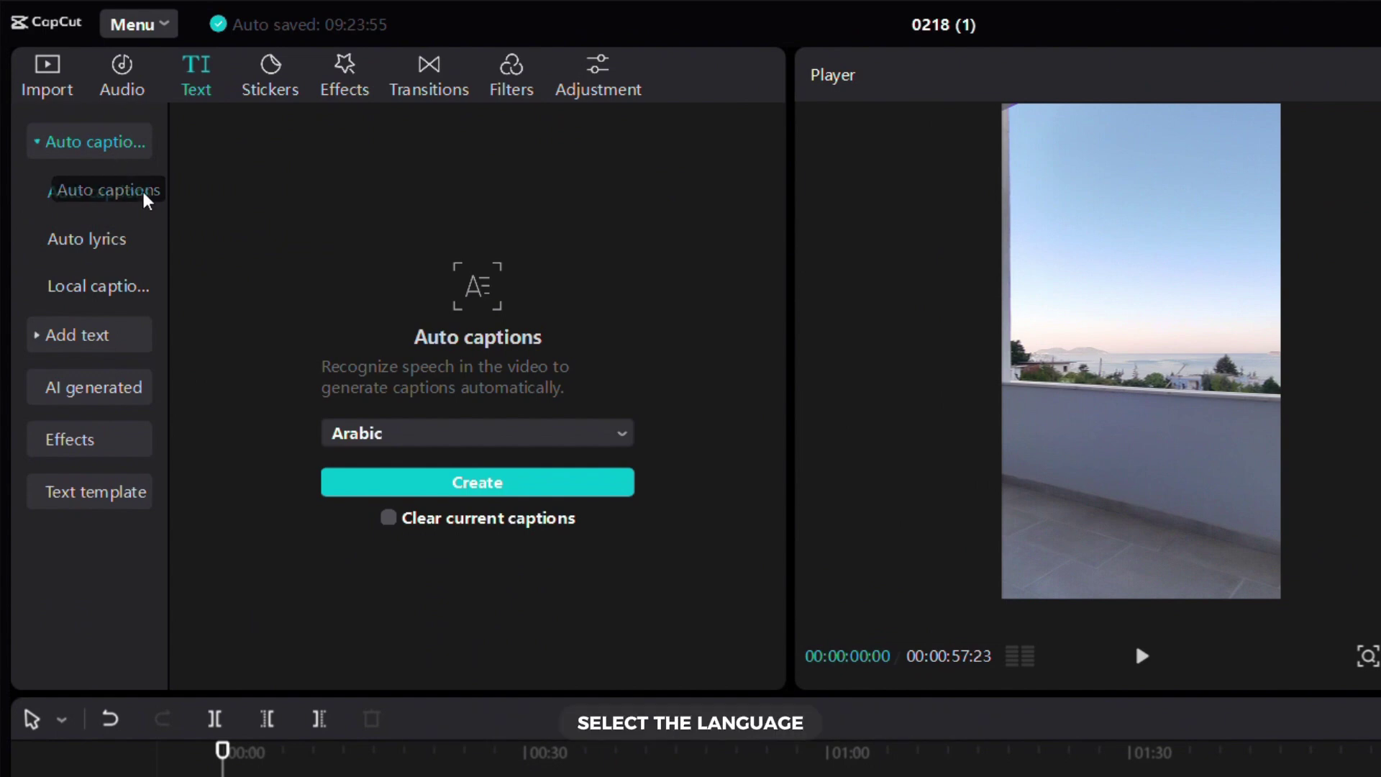
{"action": "left_click", "coordinate": [358, 434]}
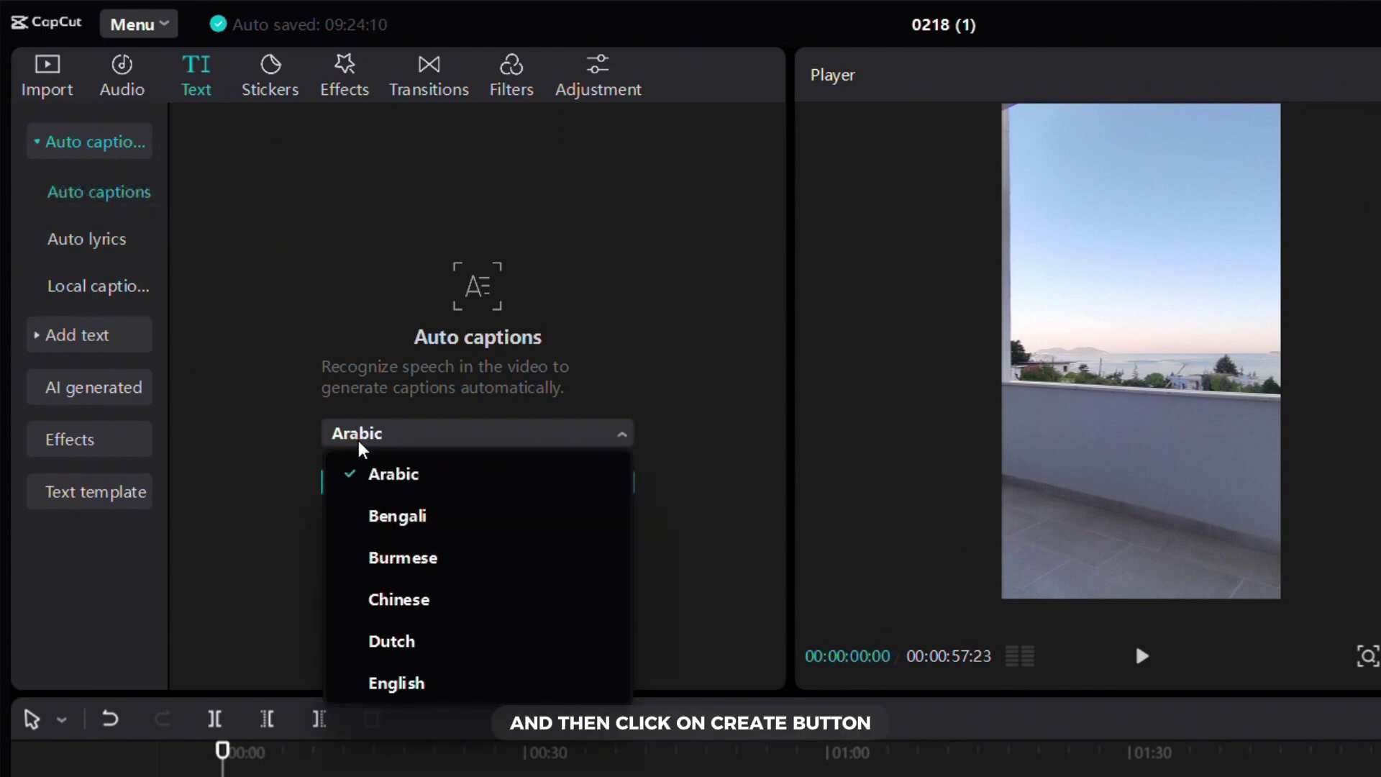
{"action": "left_click", "coordinate": [429, 684]}
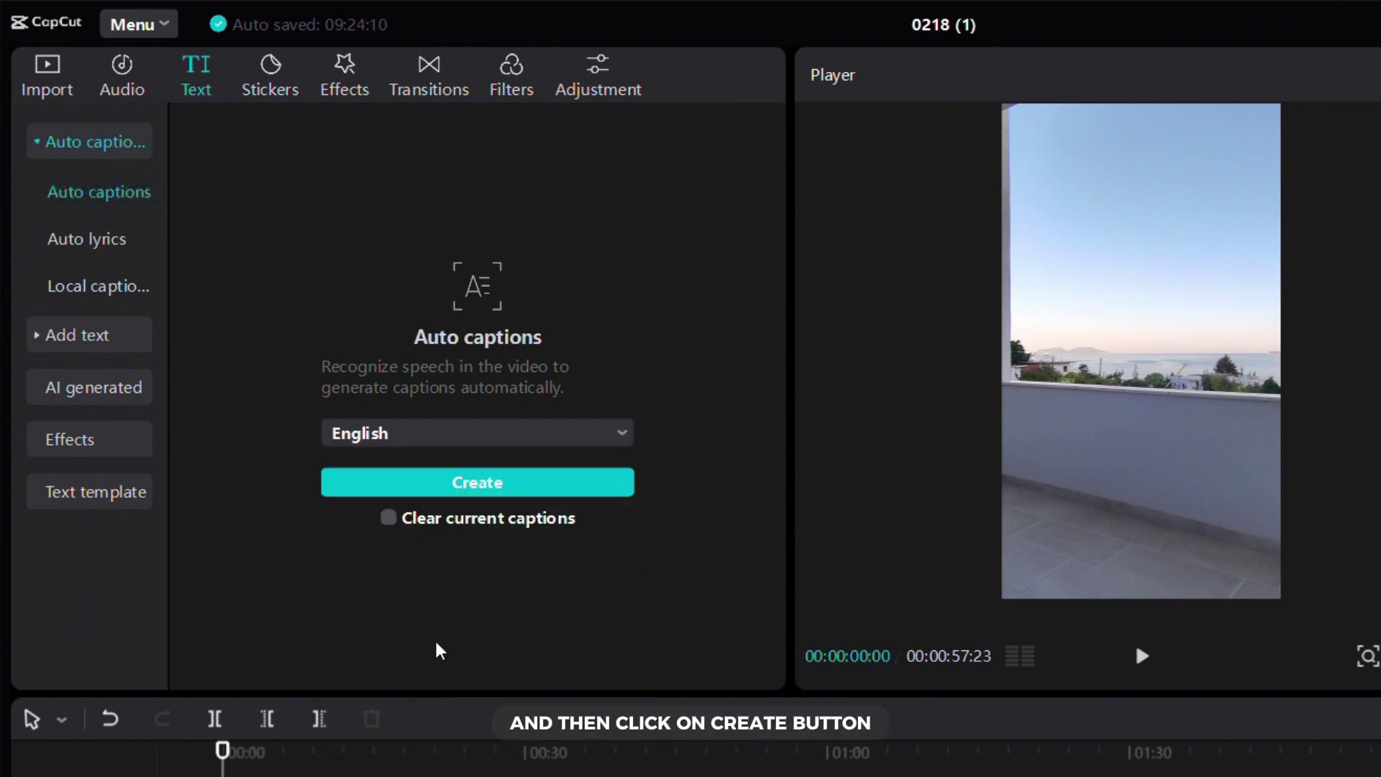
{"action": "left_click", "coordinate": [502, 485]}
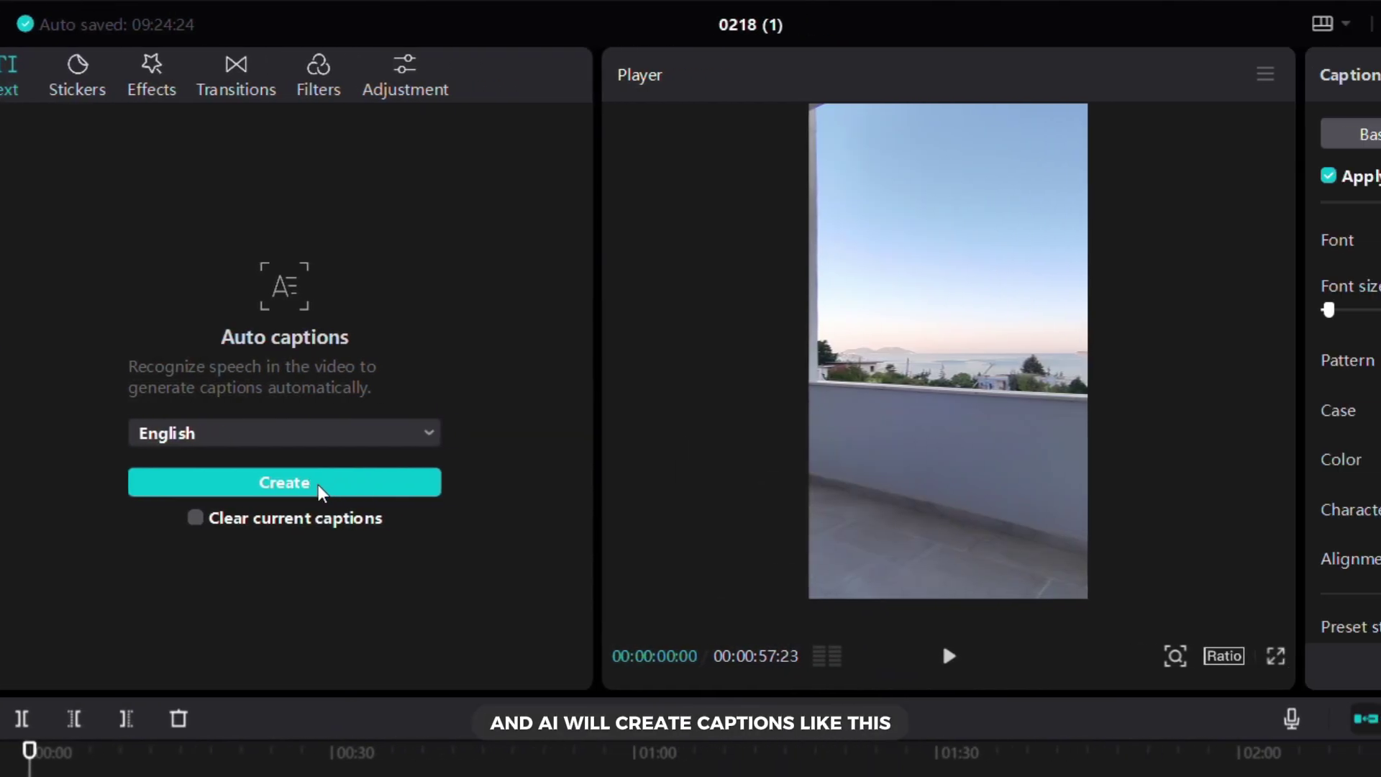
{"action": "left_click", "coordinate": [707, 657]}
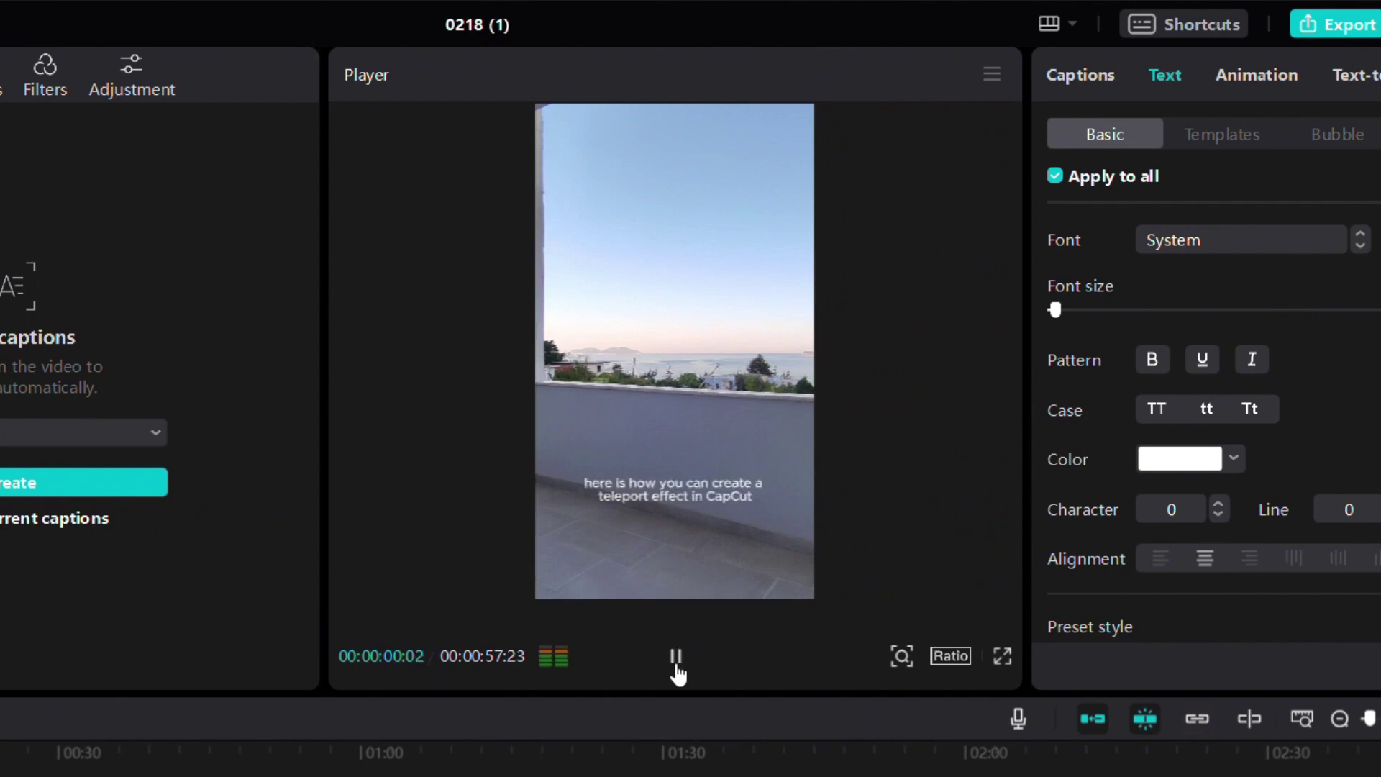
{"action": "left_click", "coordinate": [676, 666]}
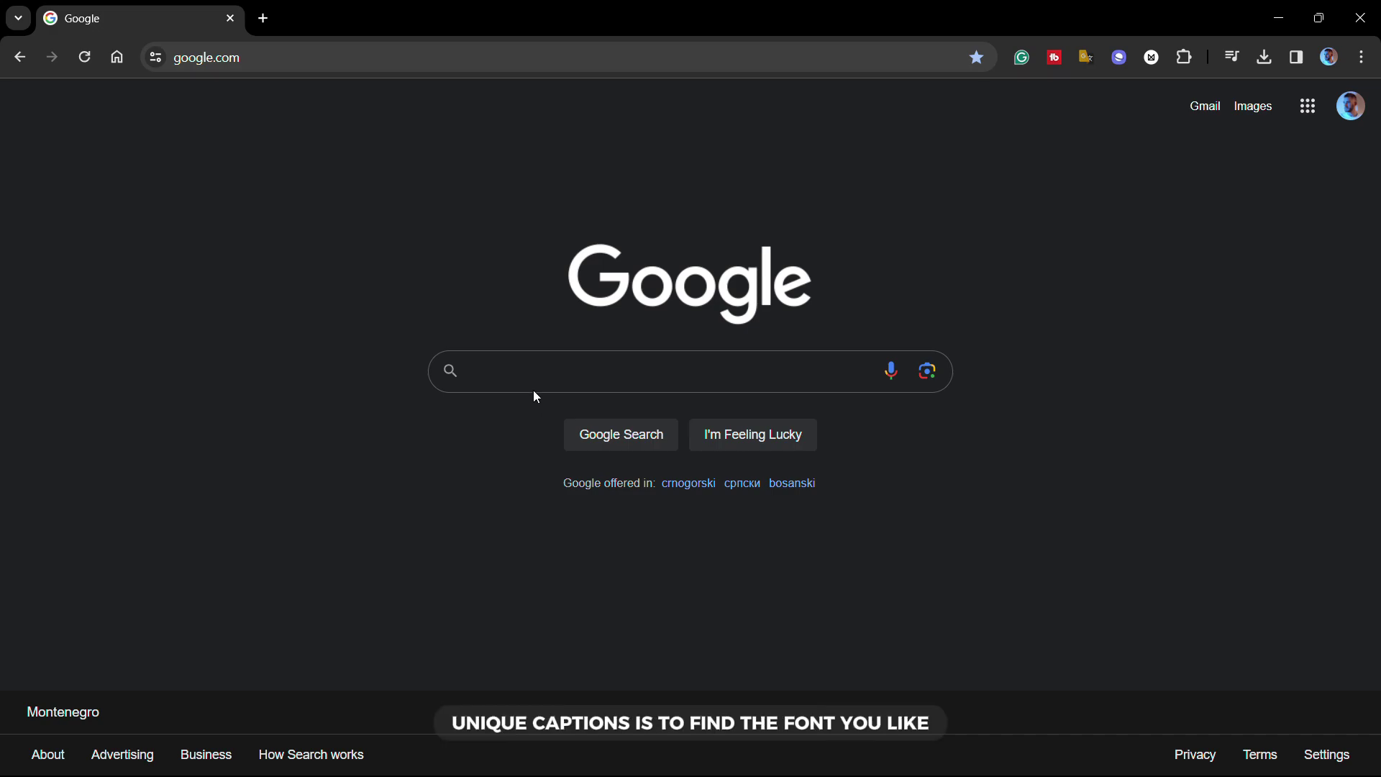
Search the web for 'fontspace' and open the FontSpace website
{"action": "left_click", "coordinate": [531, 377]}
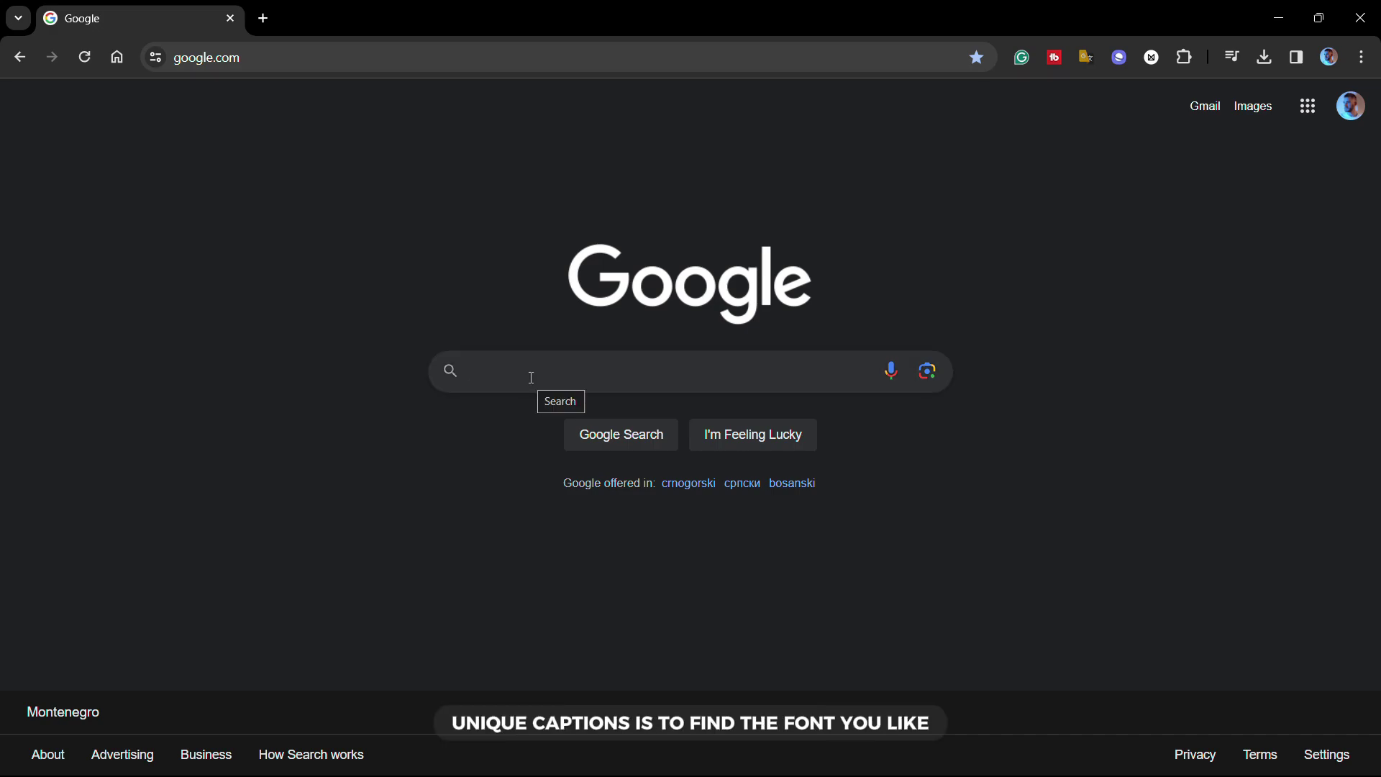
{"action": "type", "text": "fontspace"}
{"action": "key", "text": "Return"}
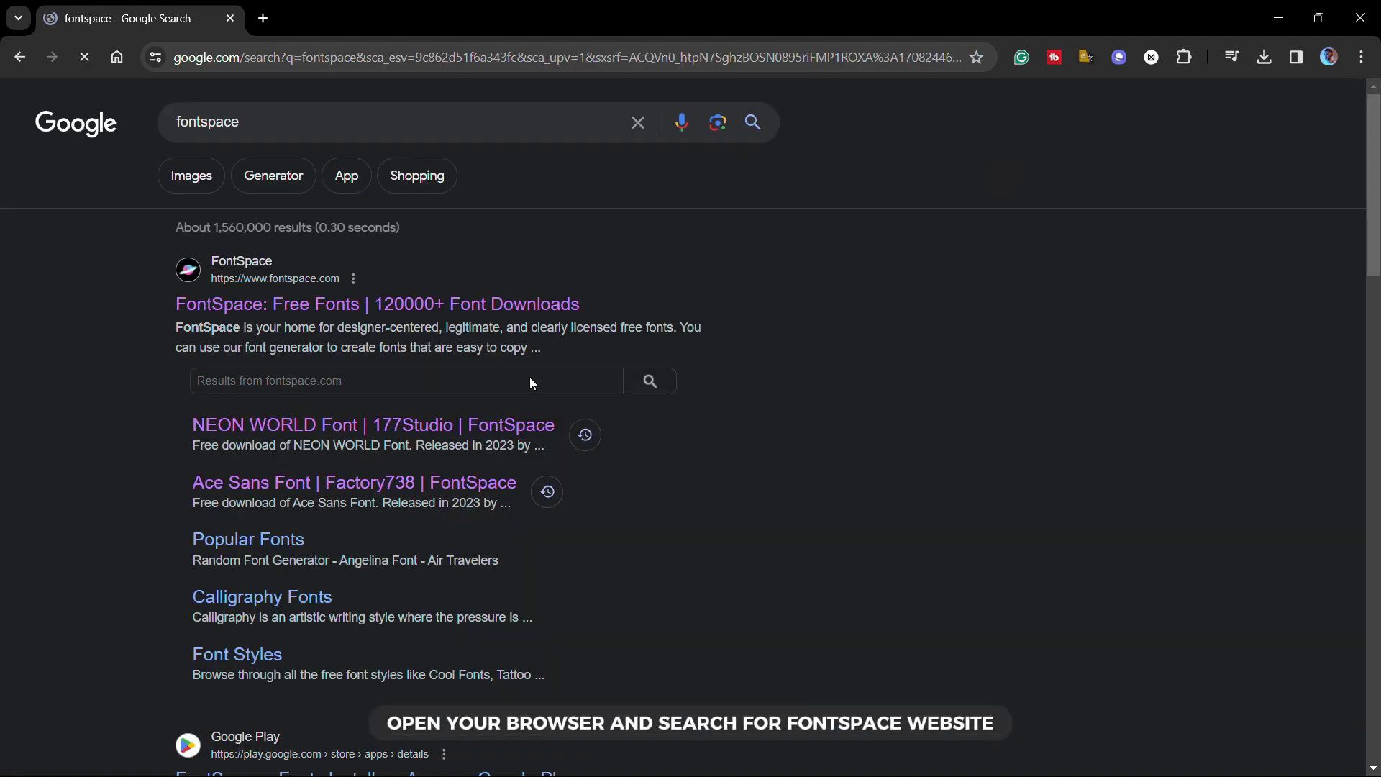
{"action": "left_click", "coordinate": [440, 308]}
{"action": "scroll", "coordinate": [448, 355], "scroll_direction": "down", "scroll_amount": 3}
{"action": "scroll", "coordinate": [448, 355], "scroll_direction": "down", "scroll_amount": 8}
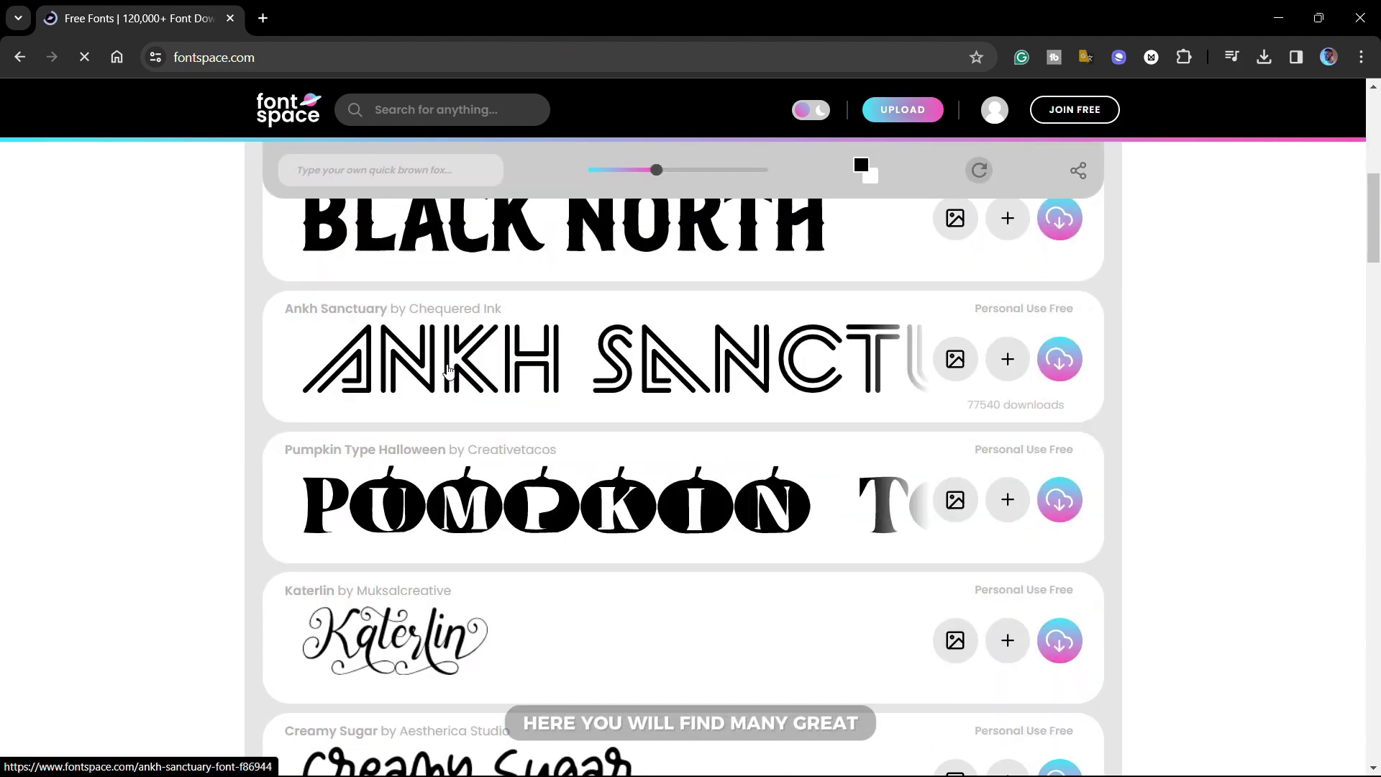
{"action": "scroll", "coordinate": [443, 358], "scroll_direction": "up", "scroll_amount": 10}
{"action": "scroll", "coordinate": [443, 358], "scroll_direction": "up", "scroll_amount": 3}
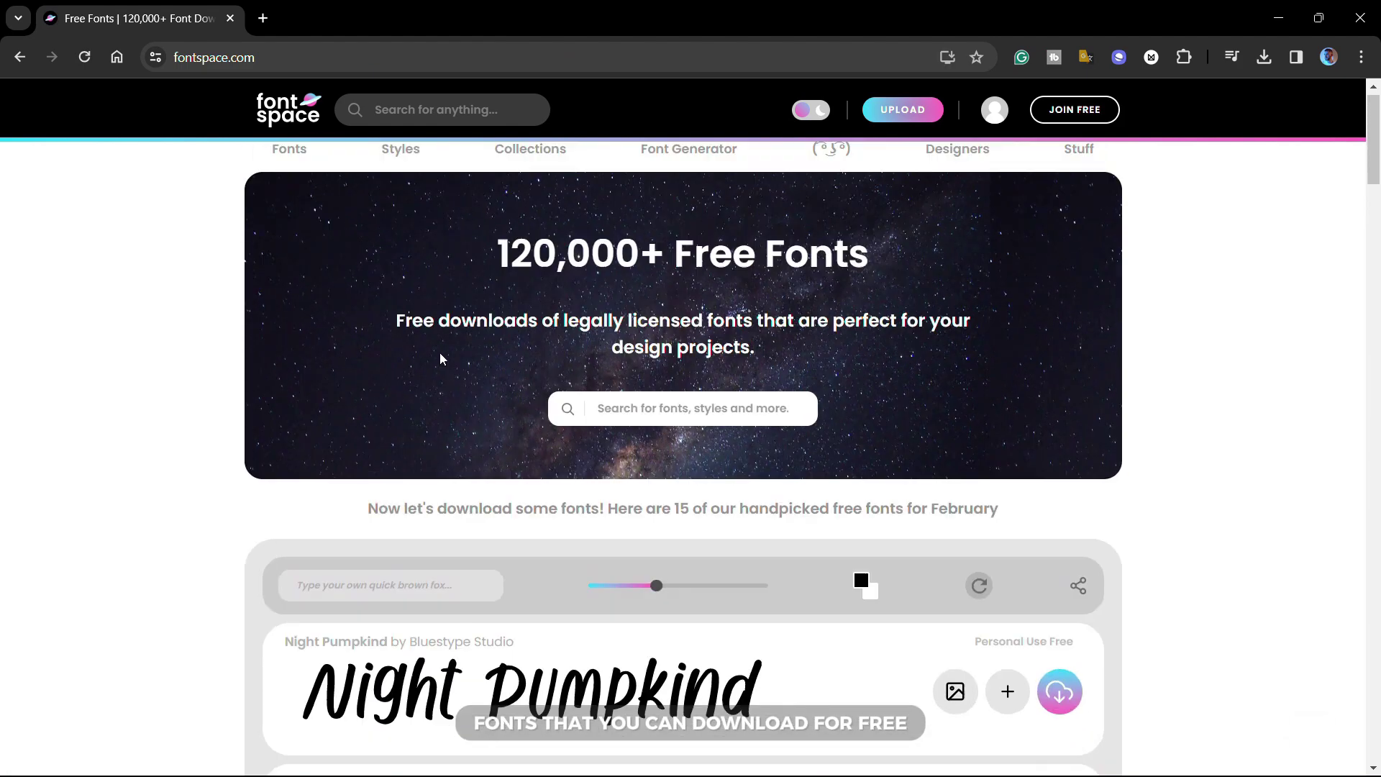
Search FontSpace for 'futuristic' and open the Zilap Orion font page
{"action": "left_click", "coordinate": [446, 113]}
{"action": "type", "text": "futuristic"}
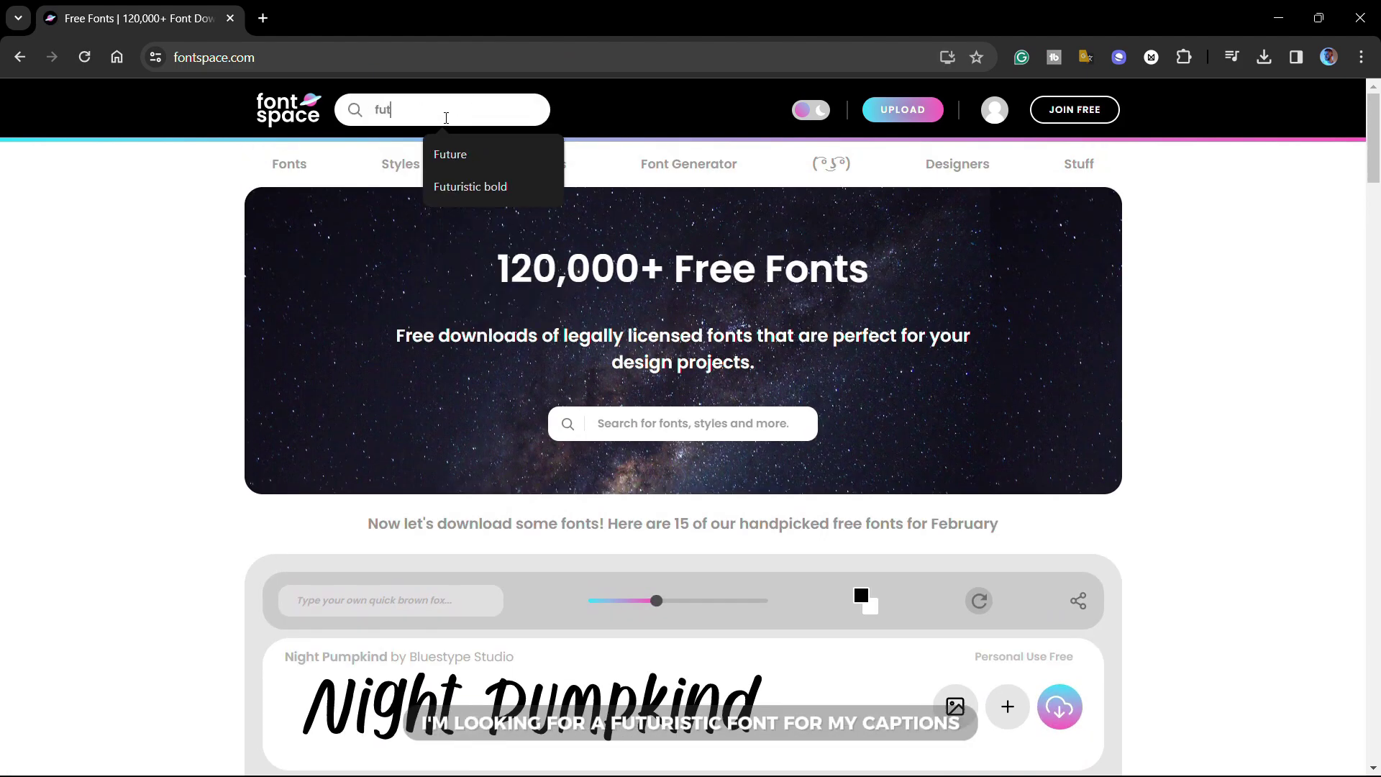
{"action": "key", "text": "Return"}
{"action": "scroll", "coordinate": [795, 485], "scroll_direction": "down", "scroll_amount": 20}
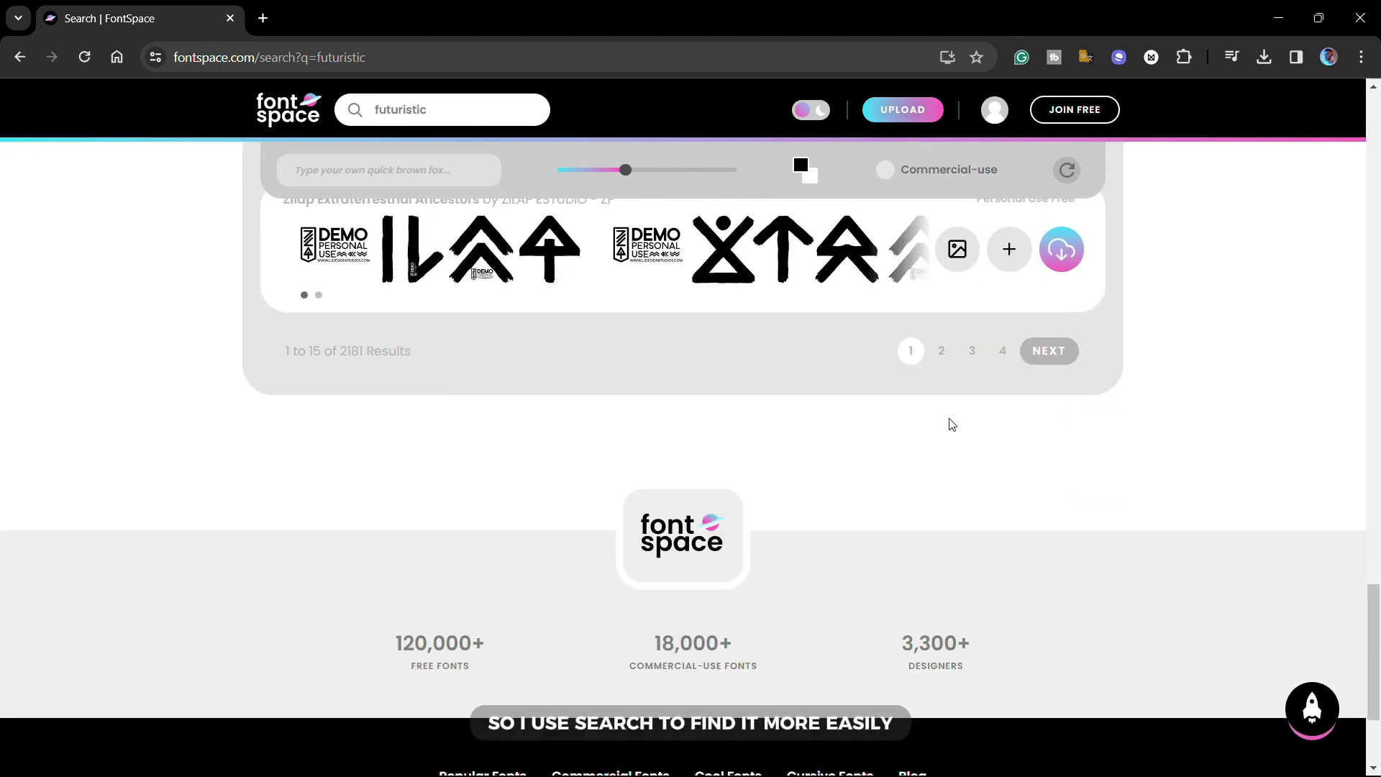
{"action": "left_click", "coordinate": [941, 351]}
{"action": "scroll", "coordinate": [863, 388], "scroll_direction": "down", "scroll_amount": 3}
{"action": "left_click", "coordinate": [832, 401]}
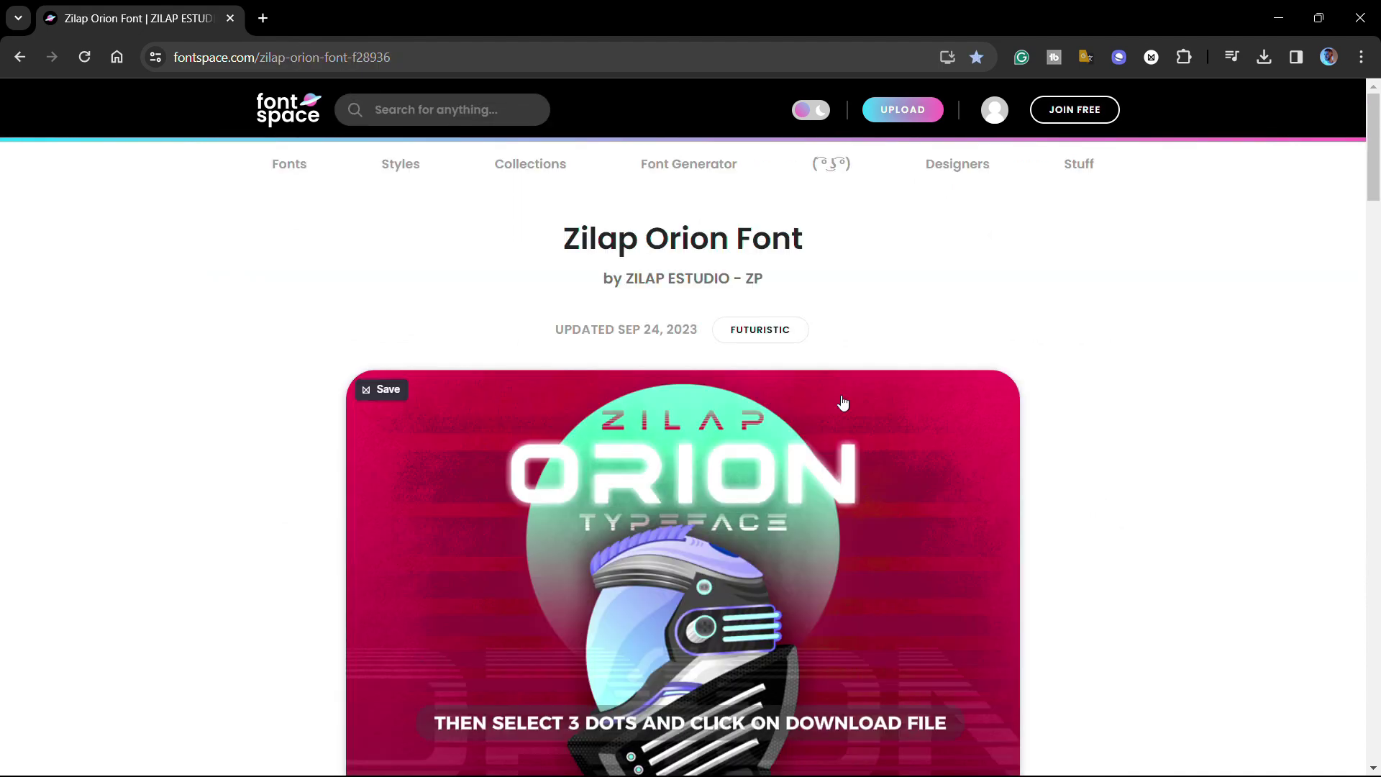
{"action": "scroll", "coordinate": [841, 400], "scroll_direction": "down", "scroll_amount": 8}
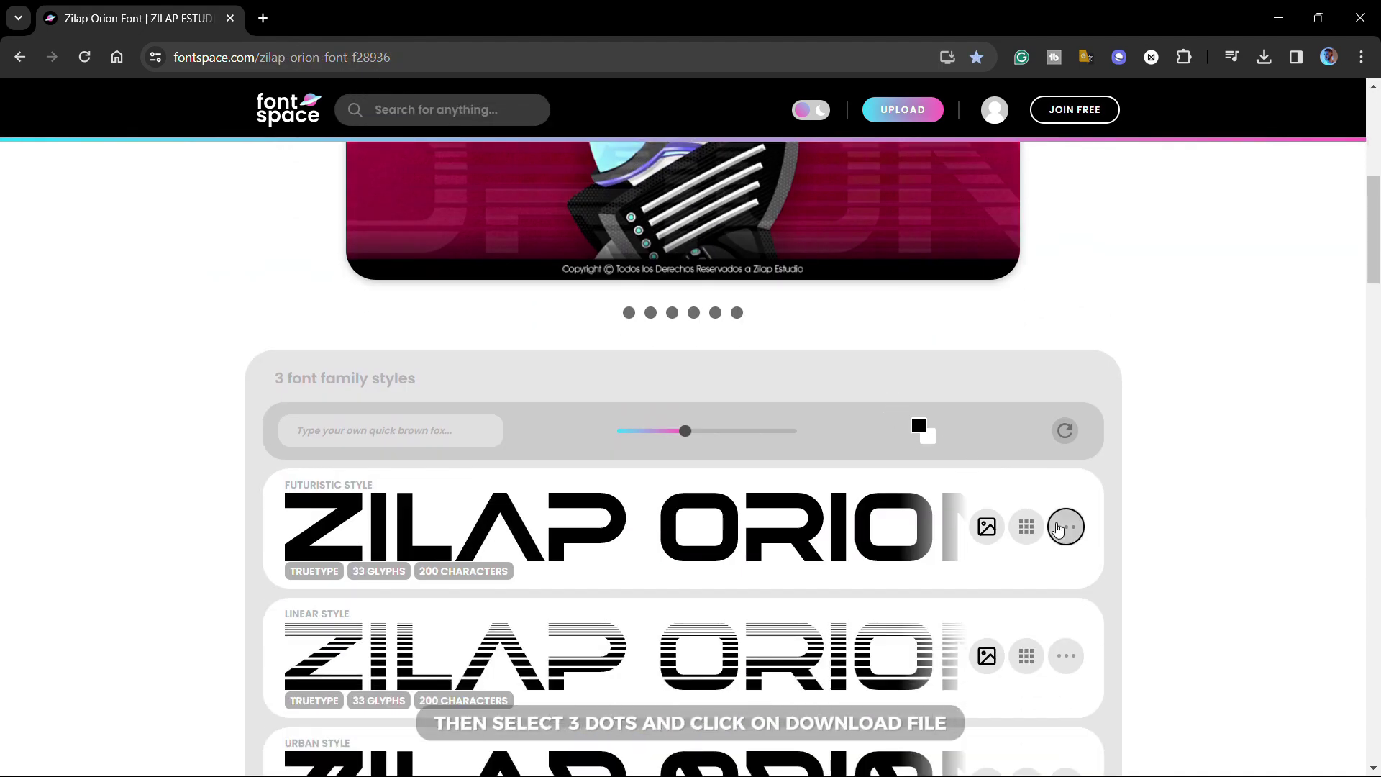
Download the Zilap Orion Futuristic font file and install it
{"action": "left_click", "coordinate": [1059, 529]}
{"action": "left_click", "coordinate": [1092, 630]}
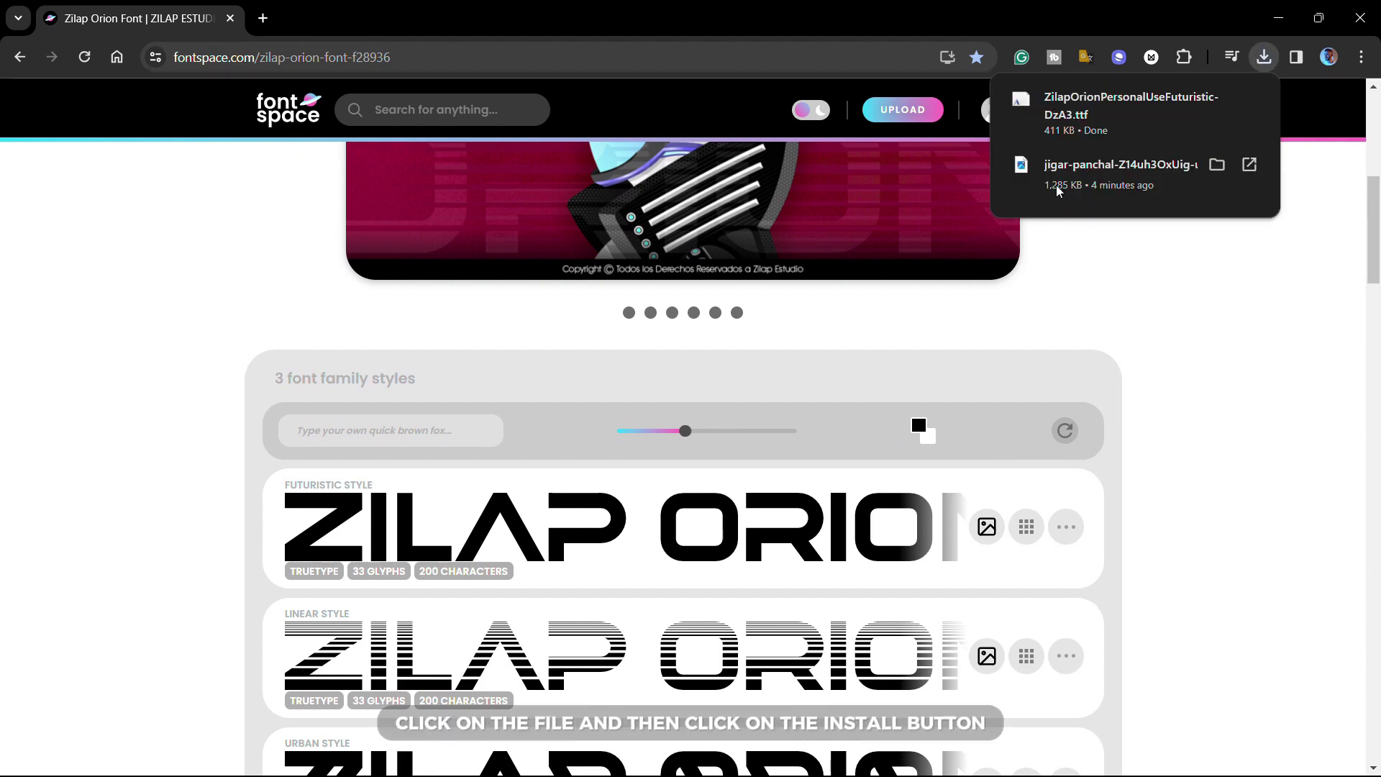
{"action": "left_click", "coordinate": [1081, 127]}
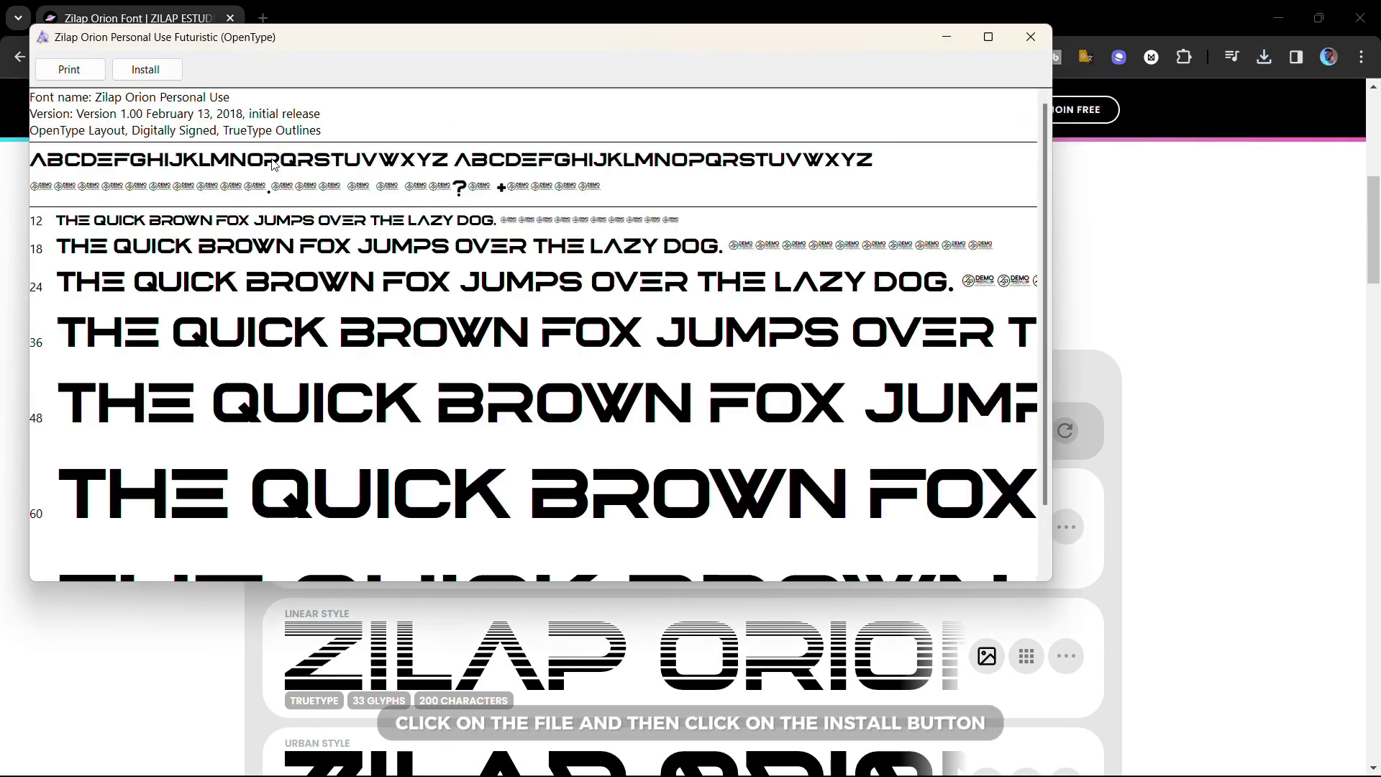
{"action": "left_click", "coordinate": [158, 66]}
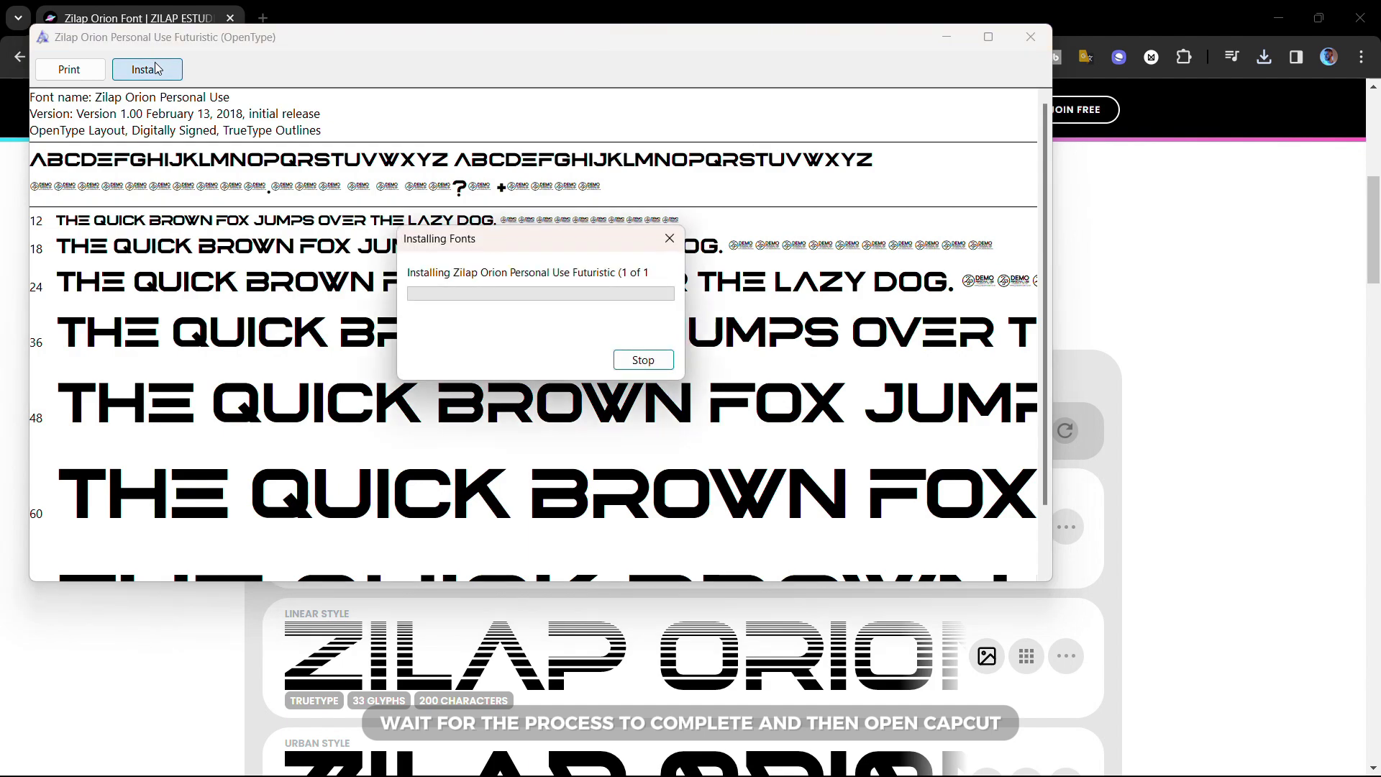
{"action": "left_click", "coordinate": [1029, 37]}
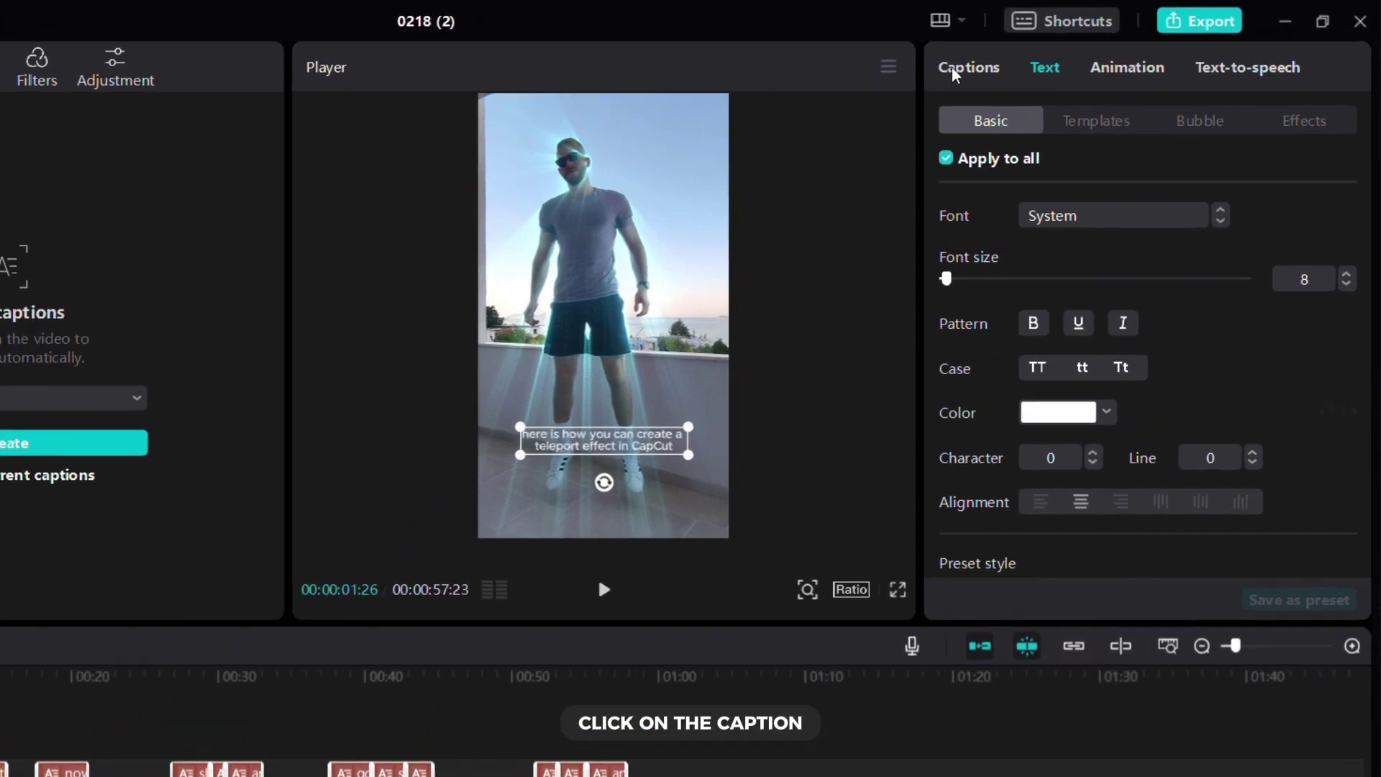
In the captions list, change 'aside it' in caption 8 to 'as I did'
{"action": "left_click", "coordinate": [1055, 57]}
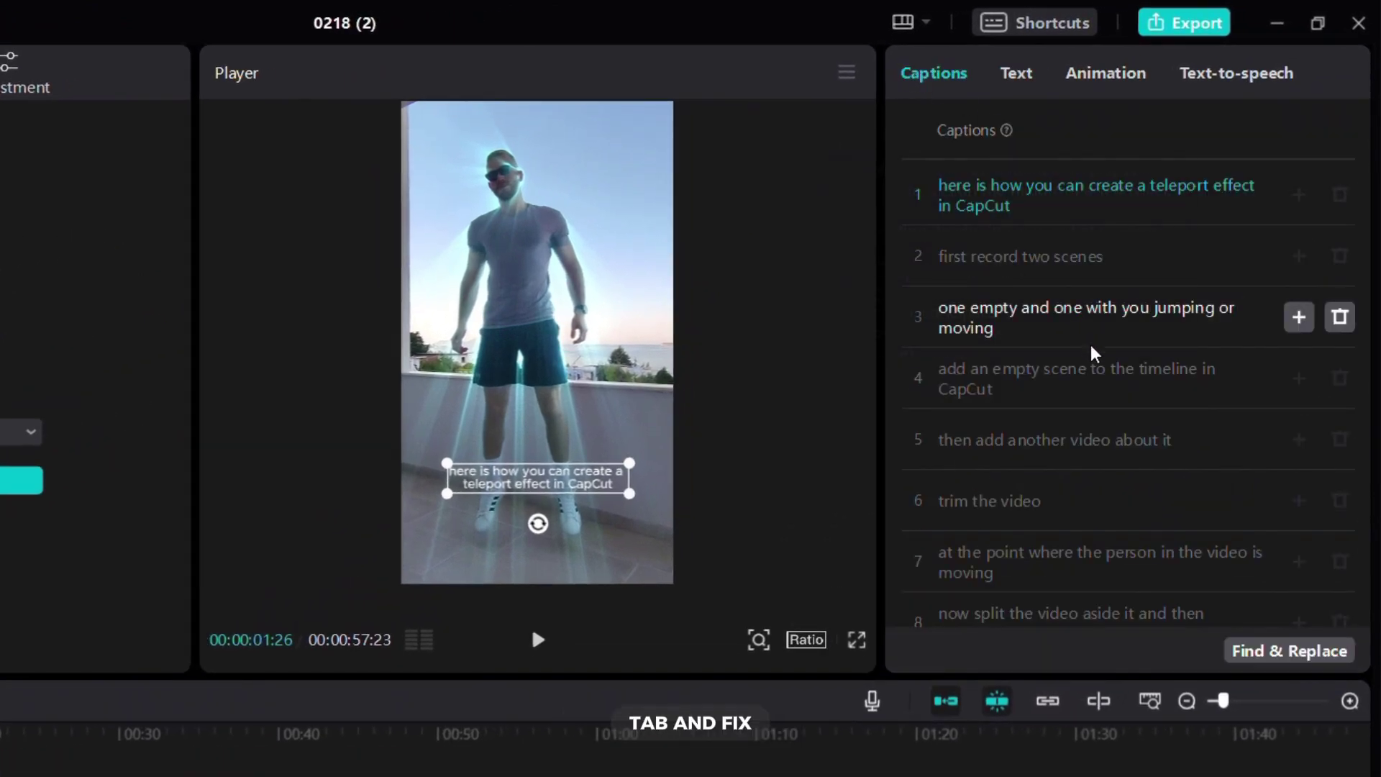
{"action": "scroll", "coordinate": [1098, 371], "scroll_direction": "down", "scroll_amount": 1}
{"action": "left_click", "coordinate": [1131, 530]}
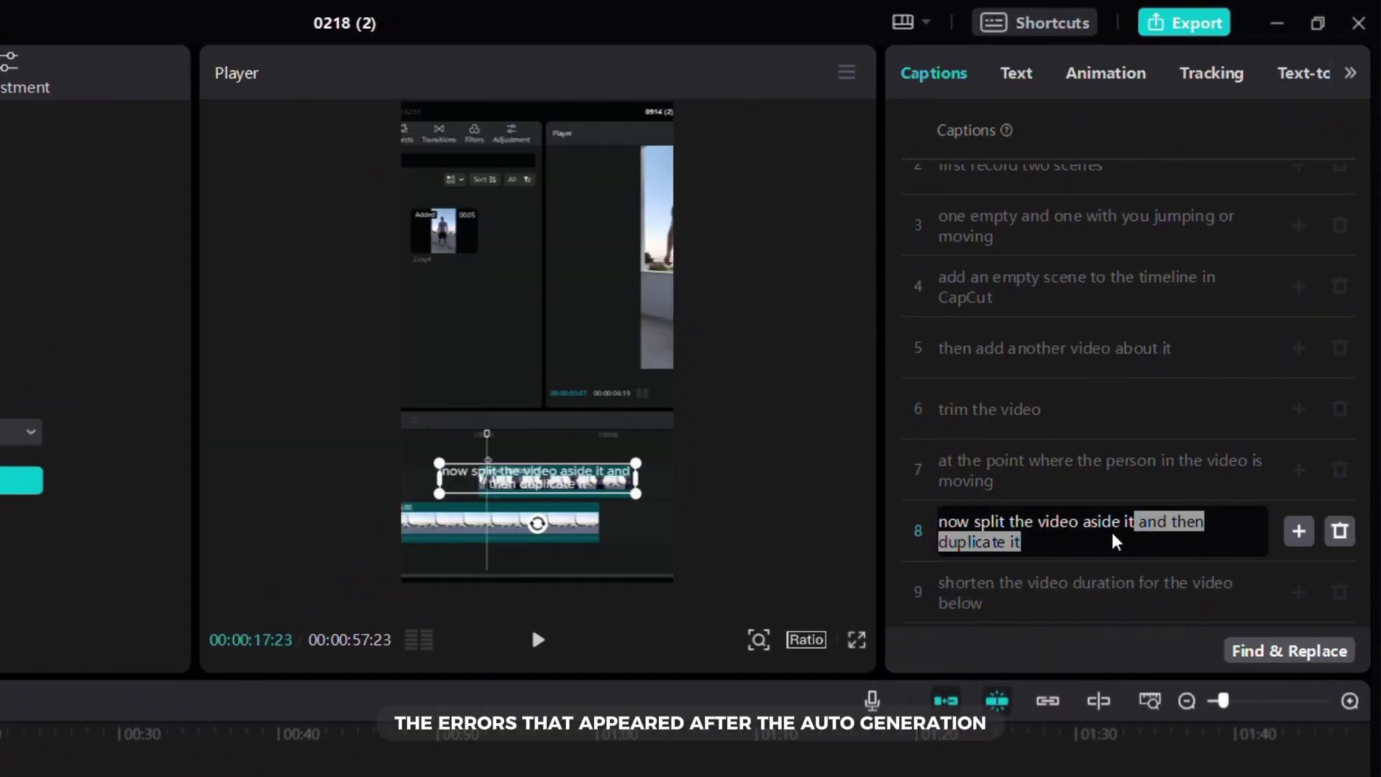
{"action": "left_click_drag", "start_coordinate": [1134, 523], "coordinate": [1085, 528]}
{"action": "type", "text": "as I did"}
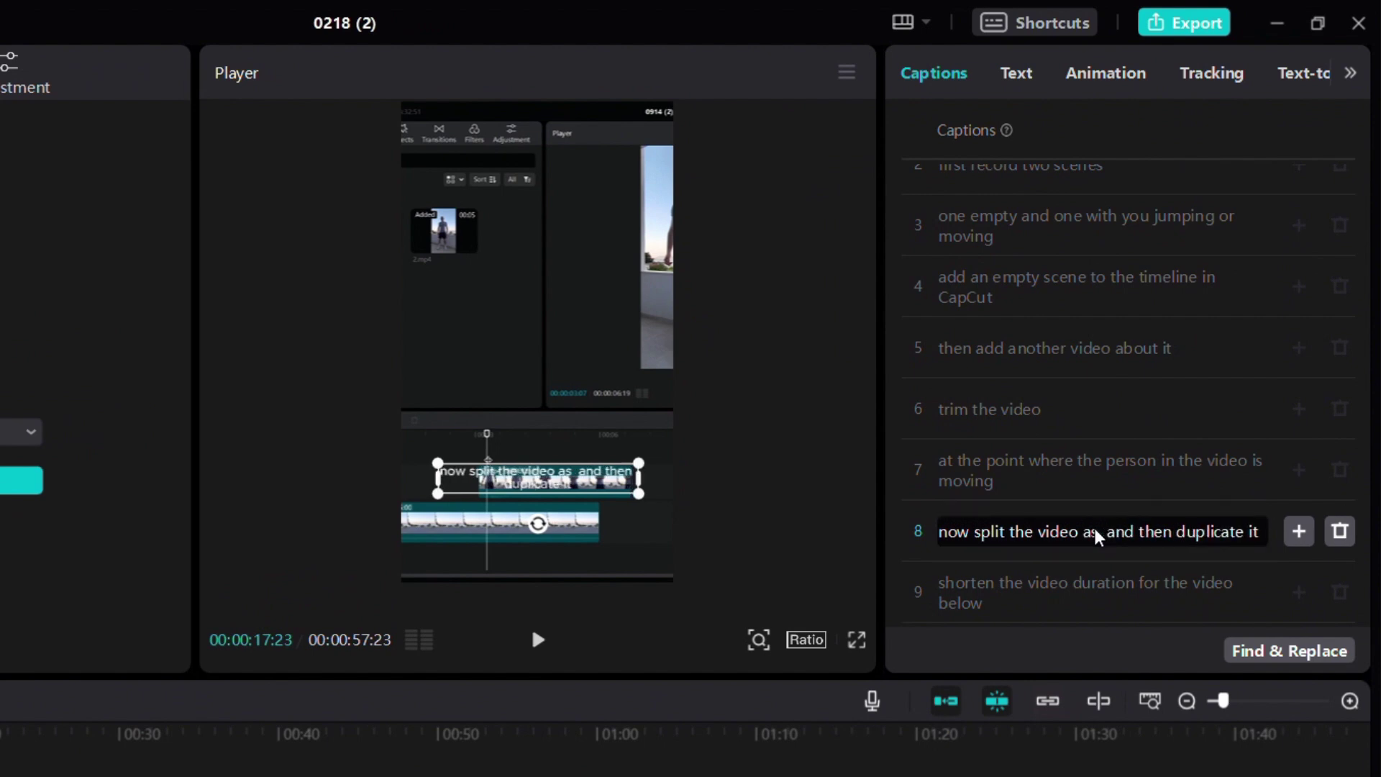
{"action": "scroll", "coordinate": [1063, 339], "scroll_direction": "up", "scroll_amount": 1}
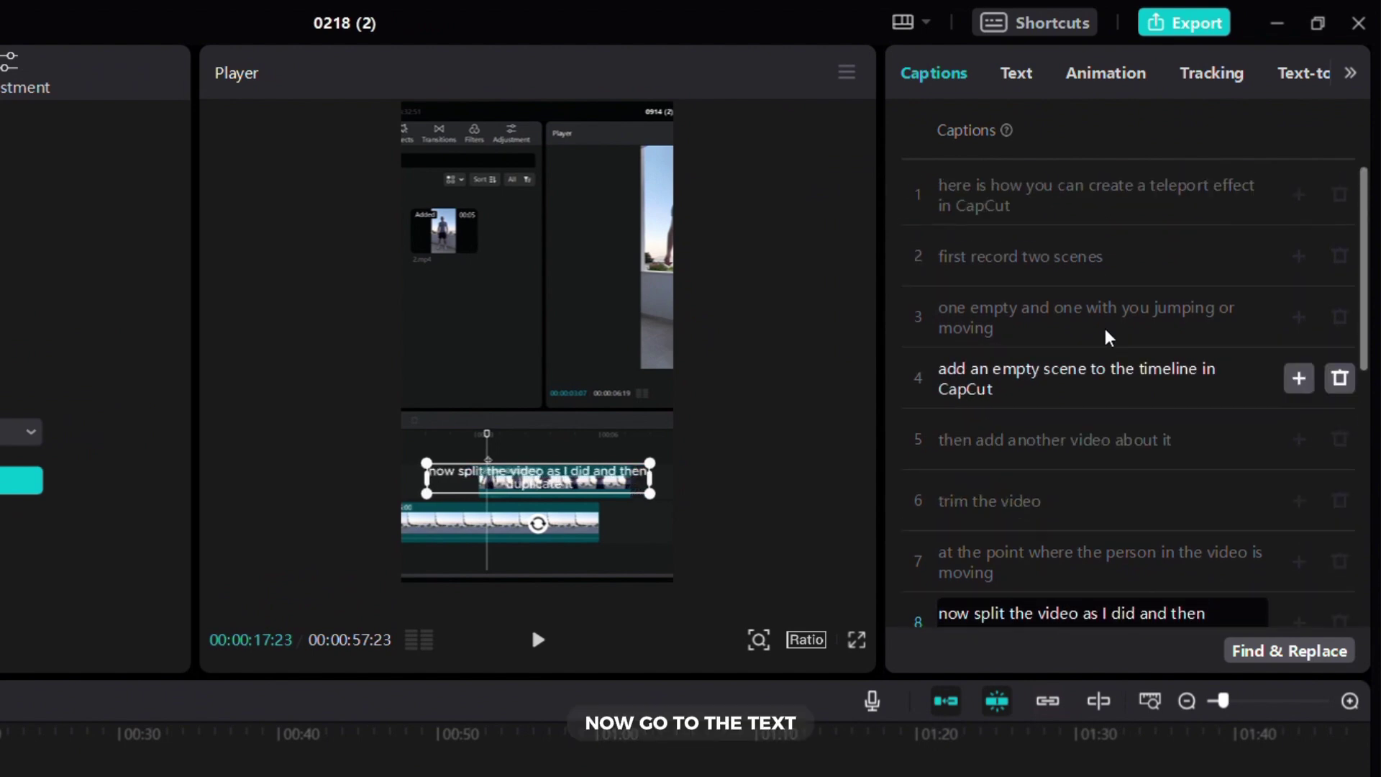
{"action": "left_click", "coordinate": [1077, 187]}
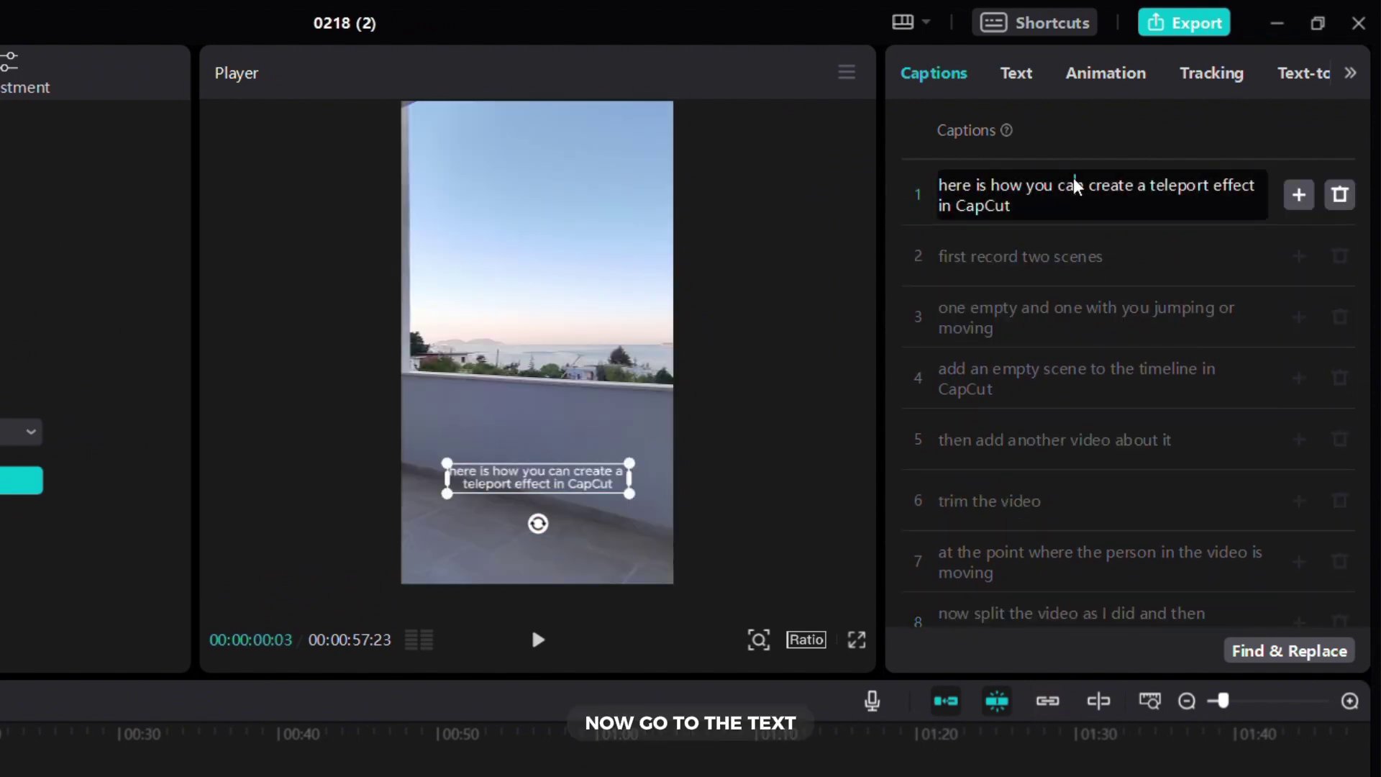
Open the caption font list and scroll the System fonts group to Zilap Orion
{"action": "left_click", "coordinate": [1029, 81]}
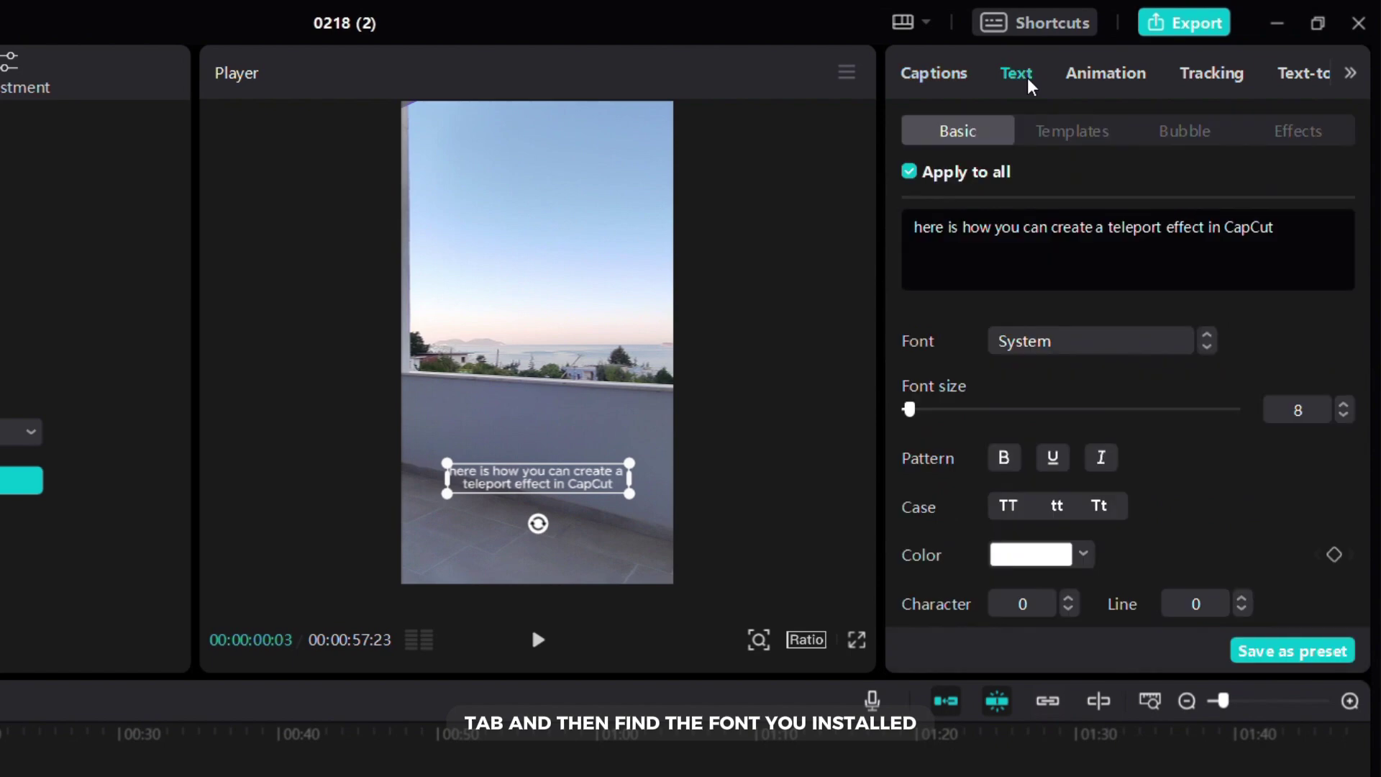
{"action": "left_click", "coordinate": [1083, 352]}
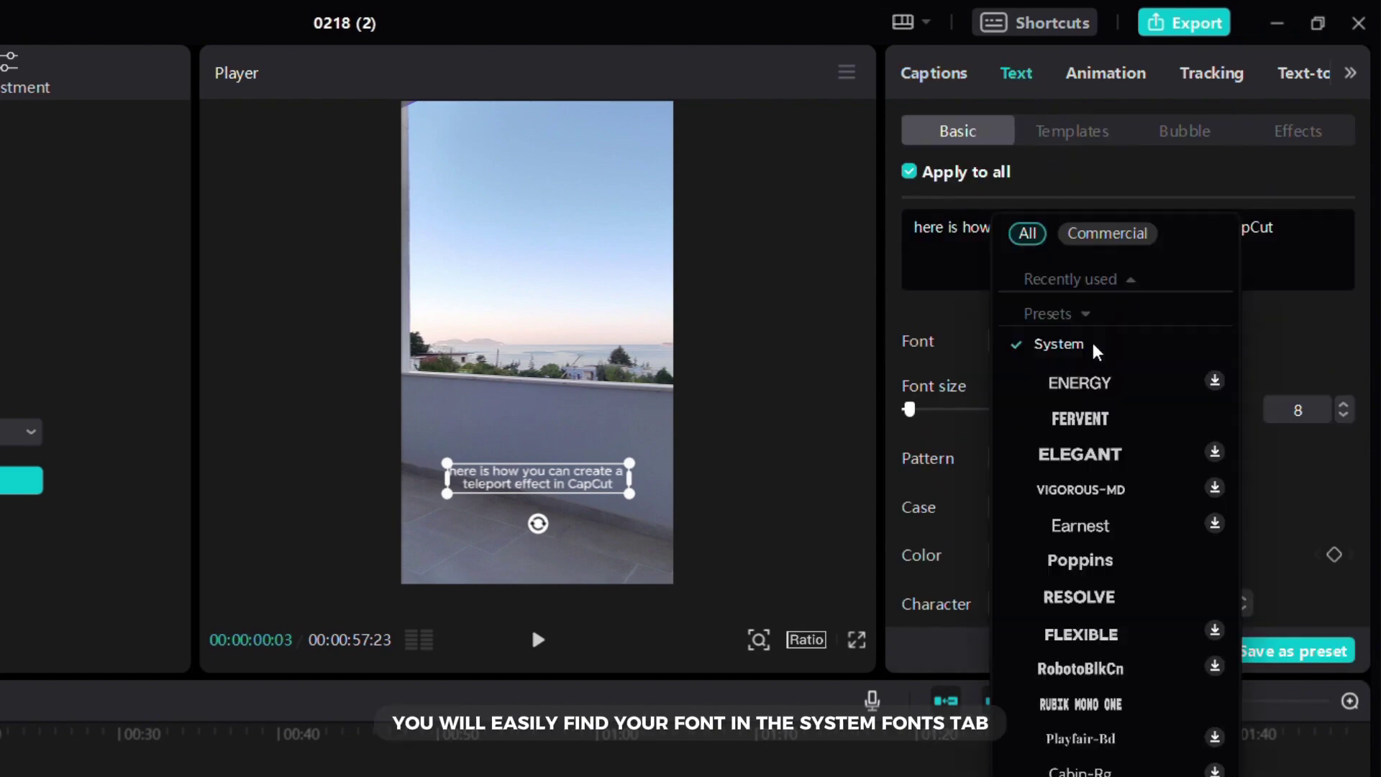
{"action": "left_click", "coordinate": [1067, 320]}
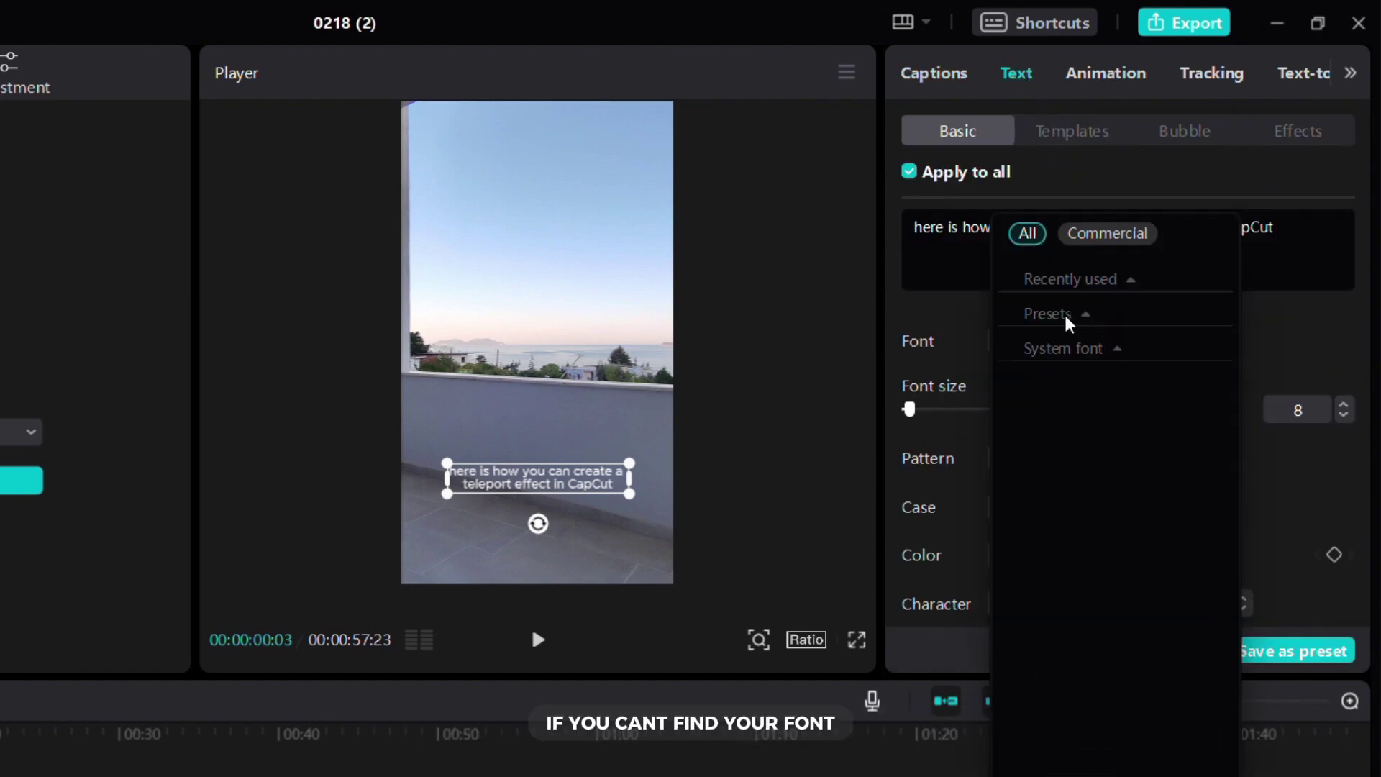
{"action": "left_click", "coordinate": [1067, 359]}
{"action": "scroll", "coordinate": [1114, 546], "scroll_direction": "down", "scroll_amount": 5}
{"action": "scroll", "coordinate": [1113, 556], "scroll_direction": "down", "scroll_amount": 20}
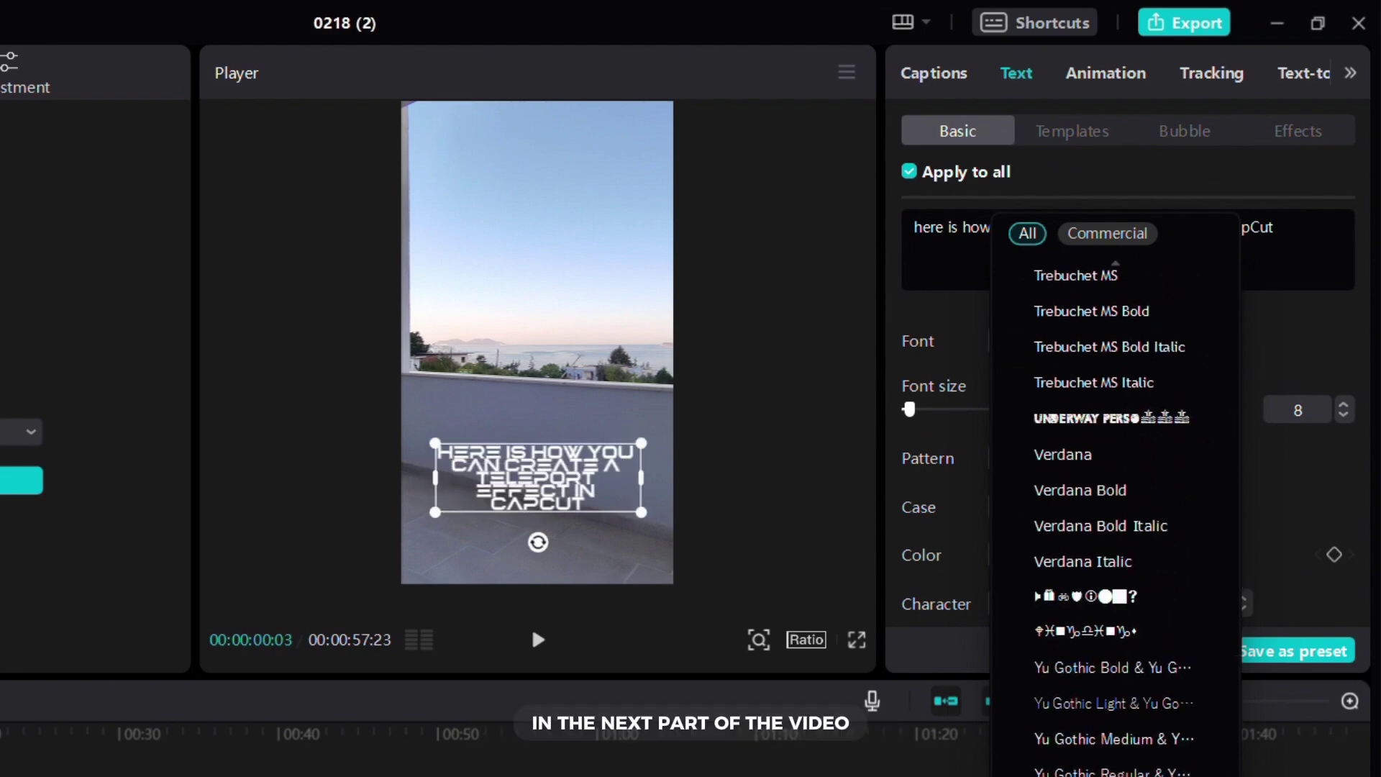
Apply the Zilap Orion font to the captions, keeping the text colour unchanged
{"action": "left_click", "coordinate": [1079, 418]}
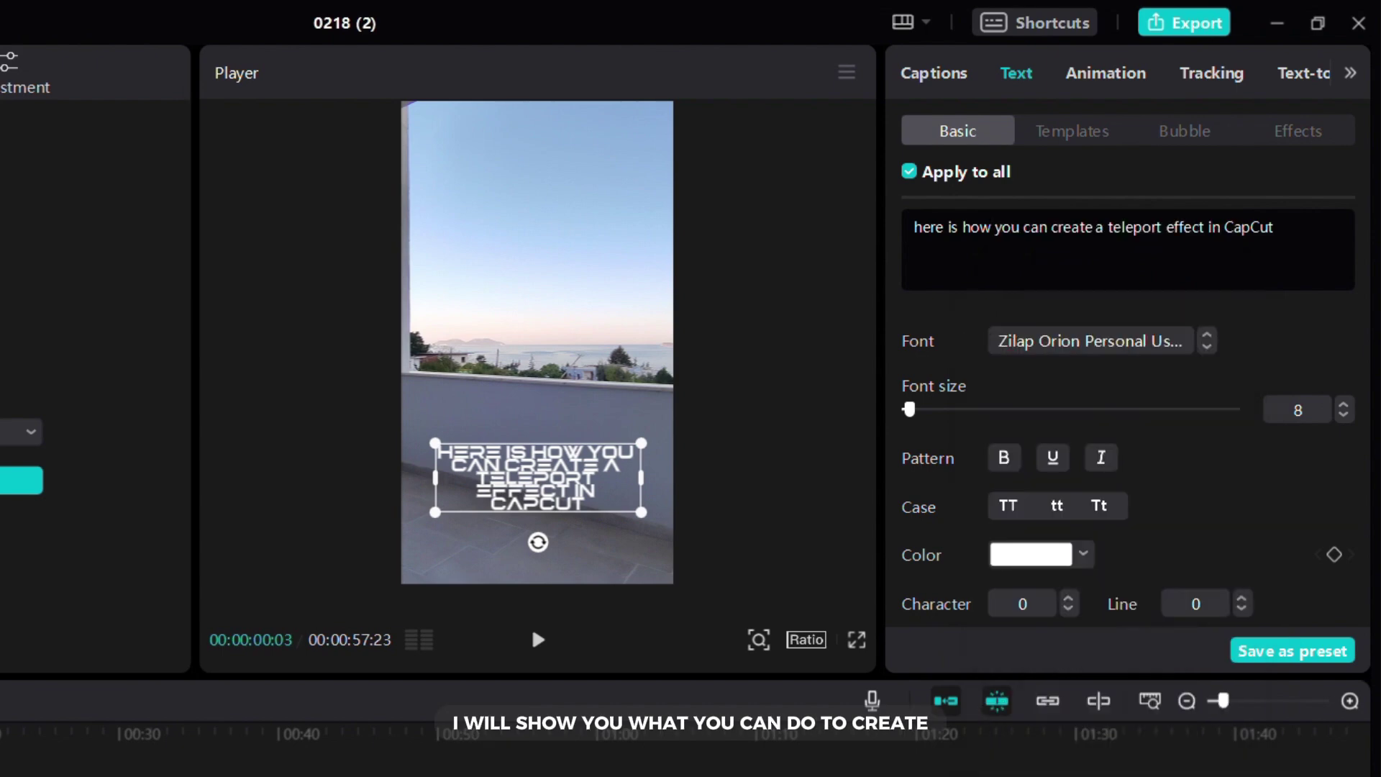
{"action": "scroll", "coordinate": [1077, 440], "scroll_direction": "down", "scroll_amount": 2}
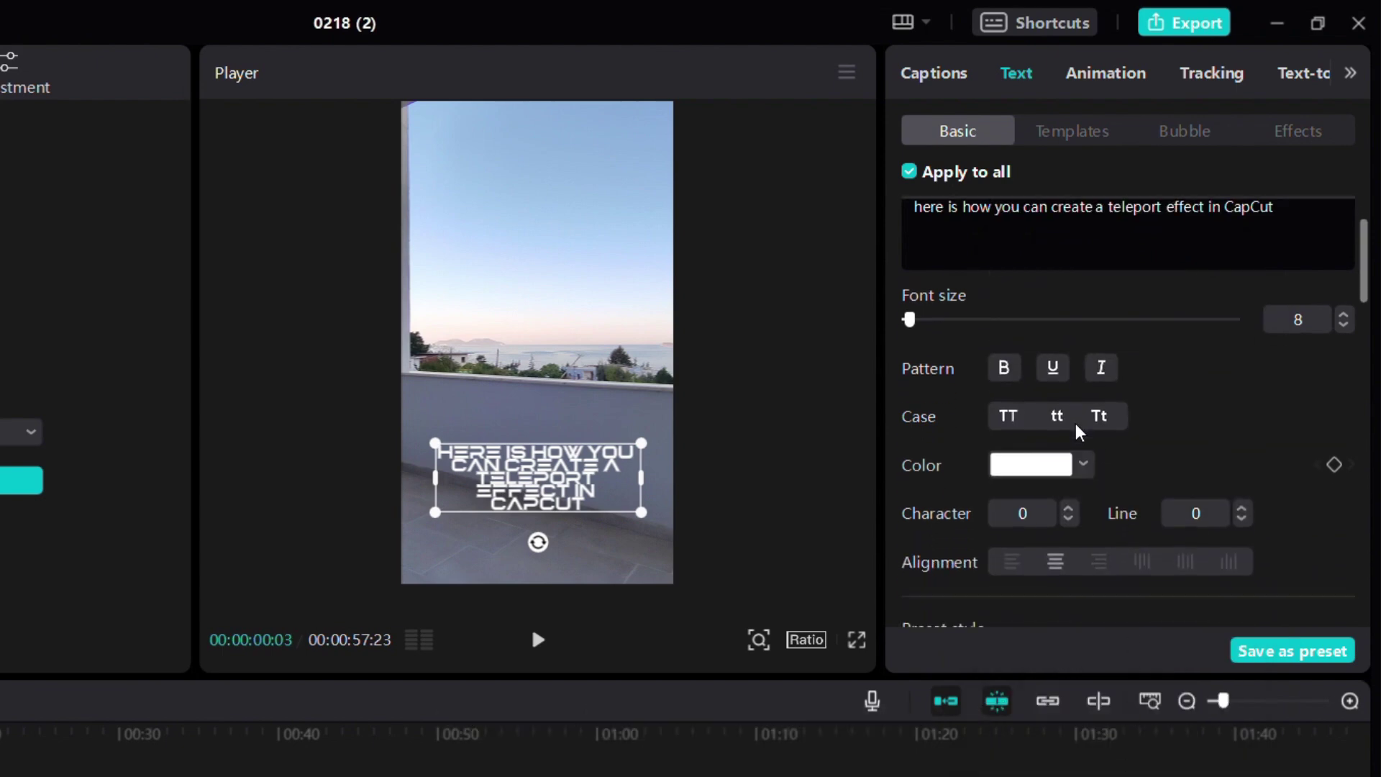
{"action": "left_click", "coordinate": [1023, 469]}
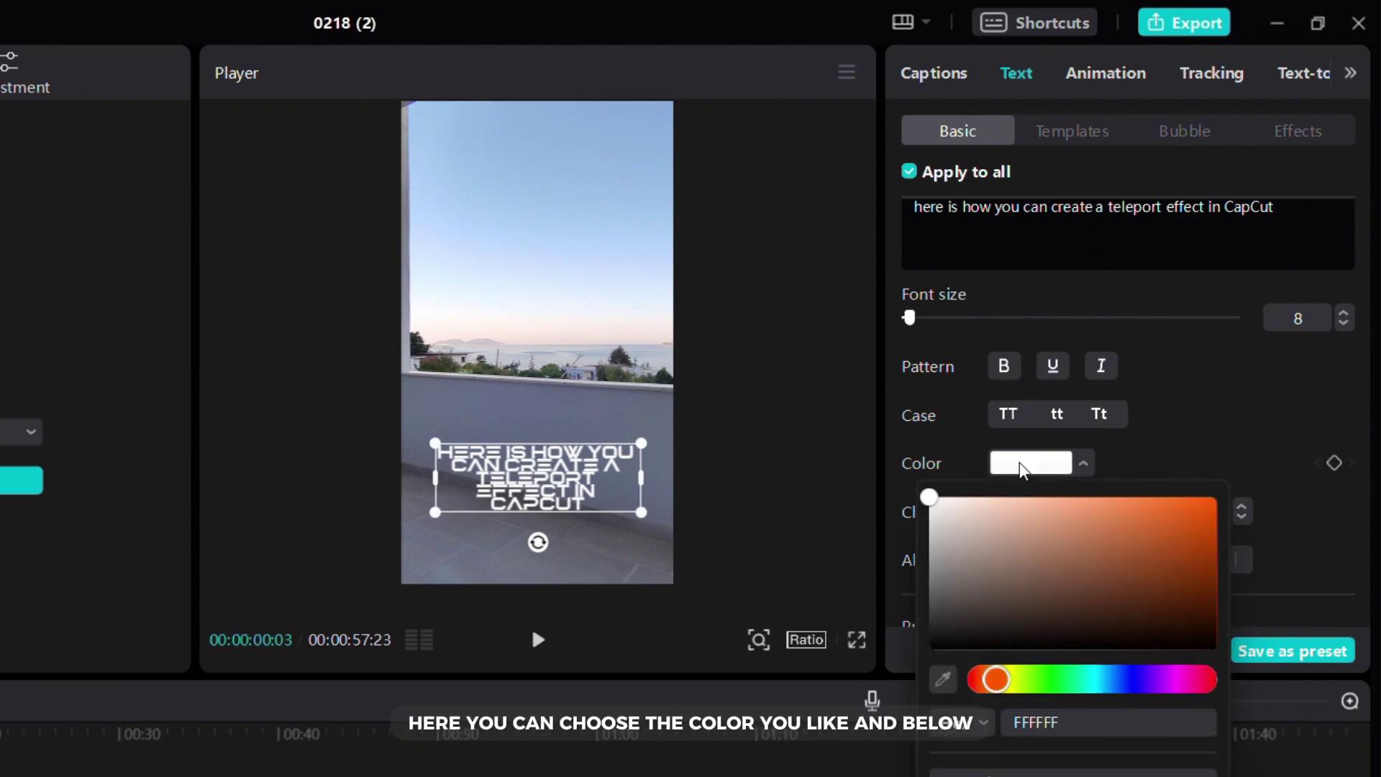
{"action": "left_click", "coordinate": [1023, 469]}
{"action": "scroll", "coordinate": [1050, 439], "scroll_direction": "down", "scroll_amount": 2}
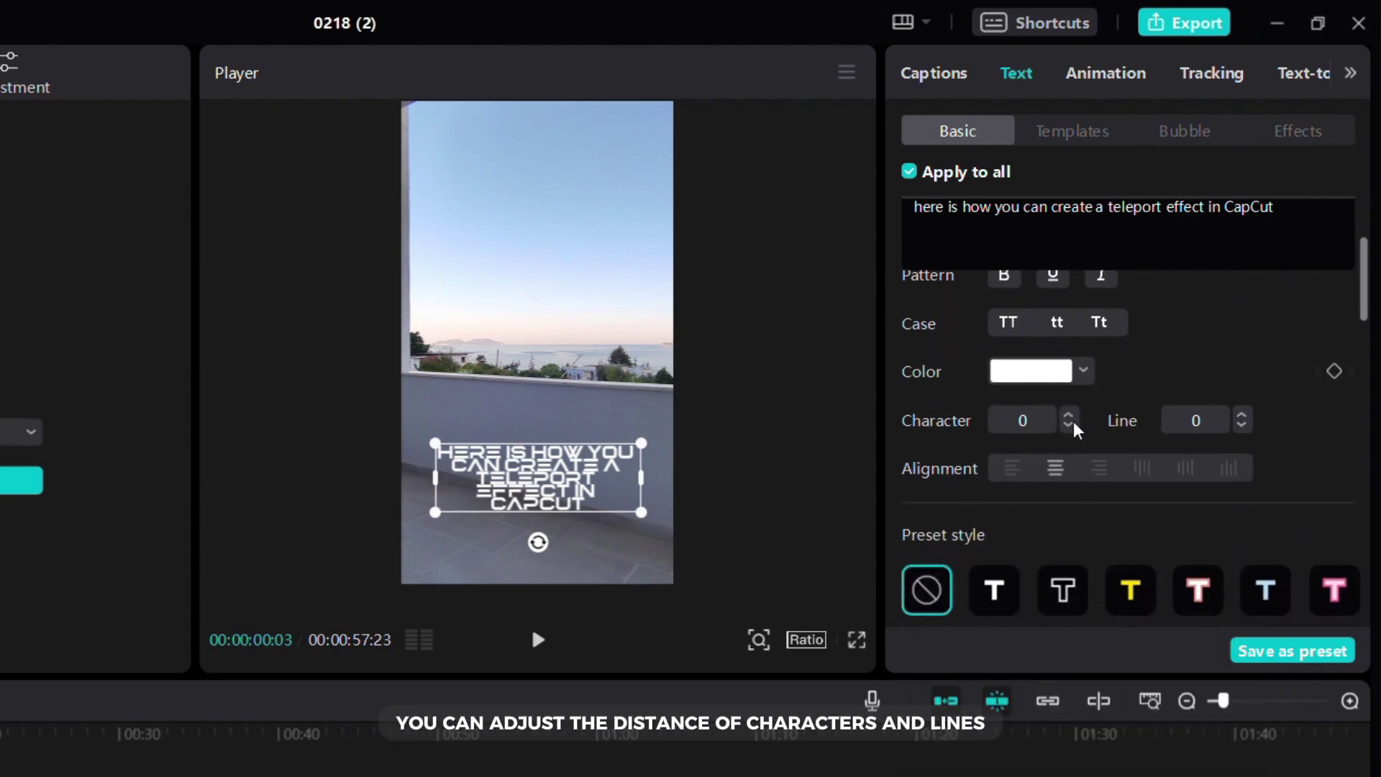
Set character spacing 1 and line spacing 6, then shrink the caption box toward the bottom
{"action": "left_click", "coordinate": [1069, 416]}
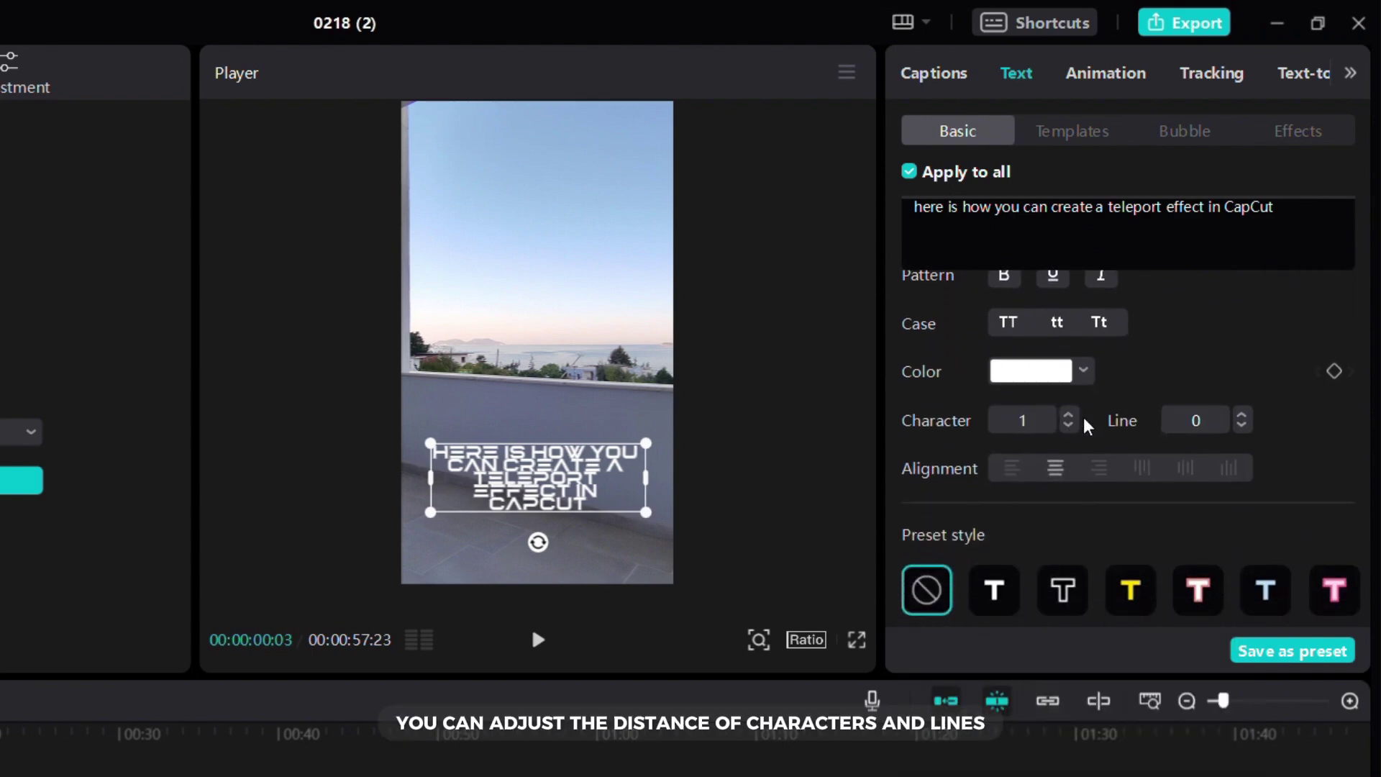
{"action": "left_click", "coordinate": [1242, 416]}
{"action": "left_click", "coordinate": [1243, 416]}
{"action": "left_click", "coordinate": [1242, 416]}
{"action": "left_click", "coordinate": [1243, 416]}
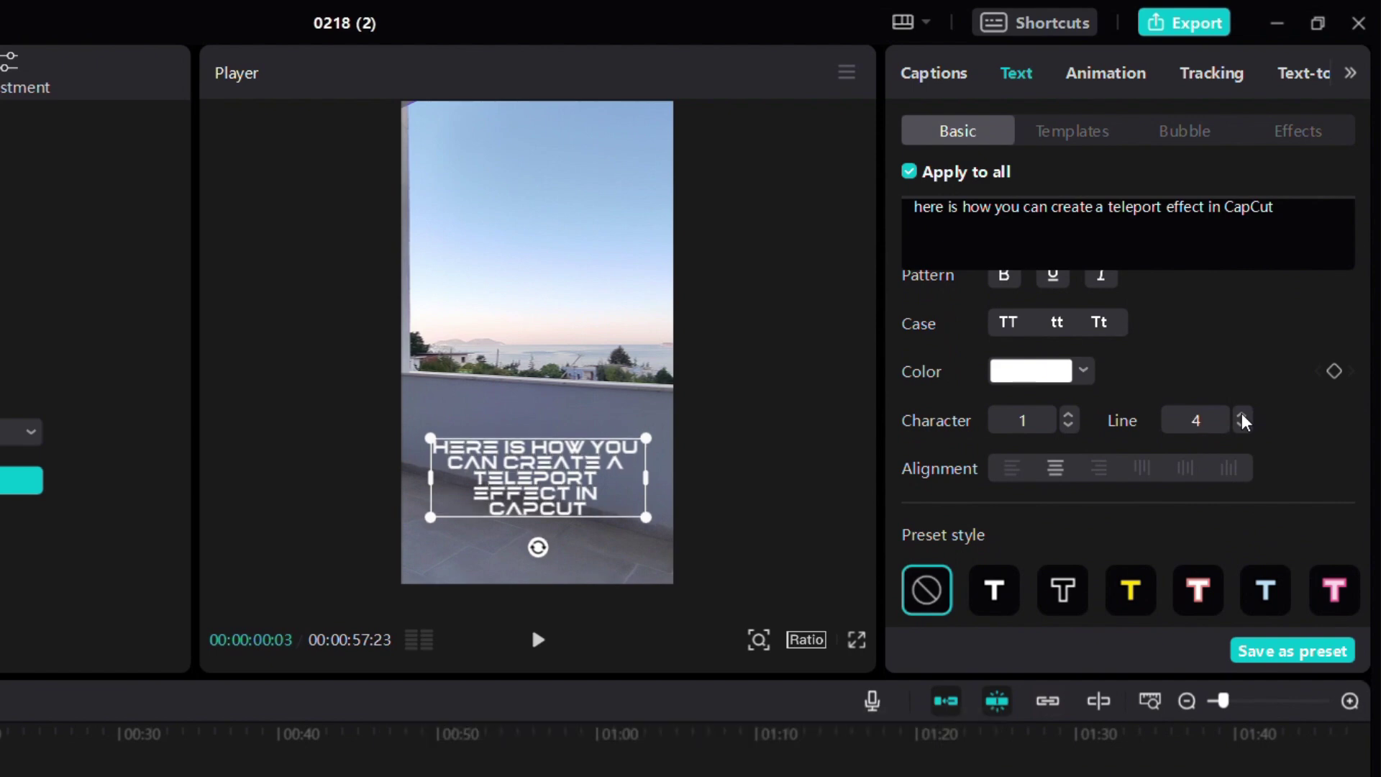
{"action": "left_click", "coordinate": [1243, 417]}
{"action": "left_click", "coordinate": [1243, 416]}
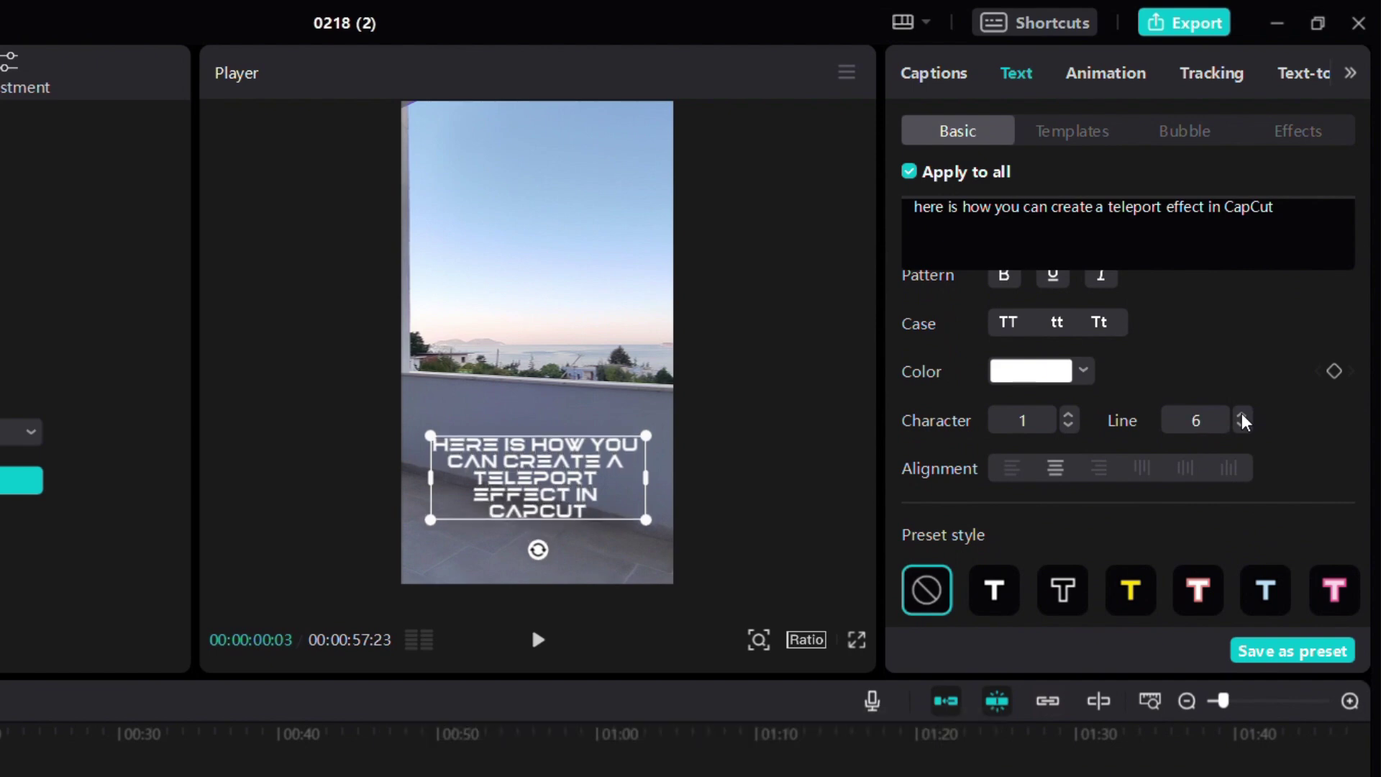
{"action": "left_click_drag", "start_coordinate": [638, 515], "coordinate": [609, 515]}
{"action": "left_click_drag", "start_coordinate": [401, 496], "coordinate": [504, 544]}
Magnify the preview and pan down to the caption near the video's bottom
{"action": "mouse_move", "coordinate": [761, 642]}
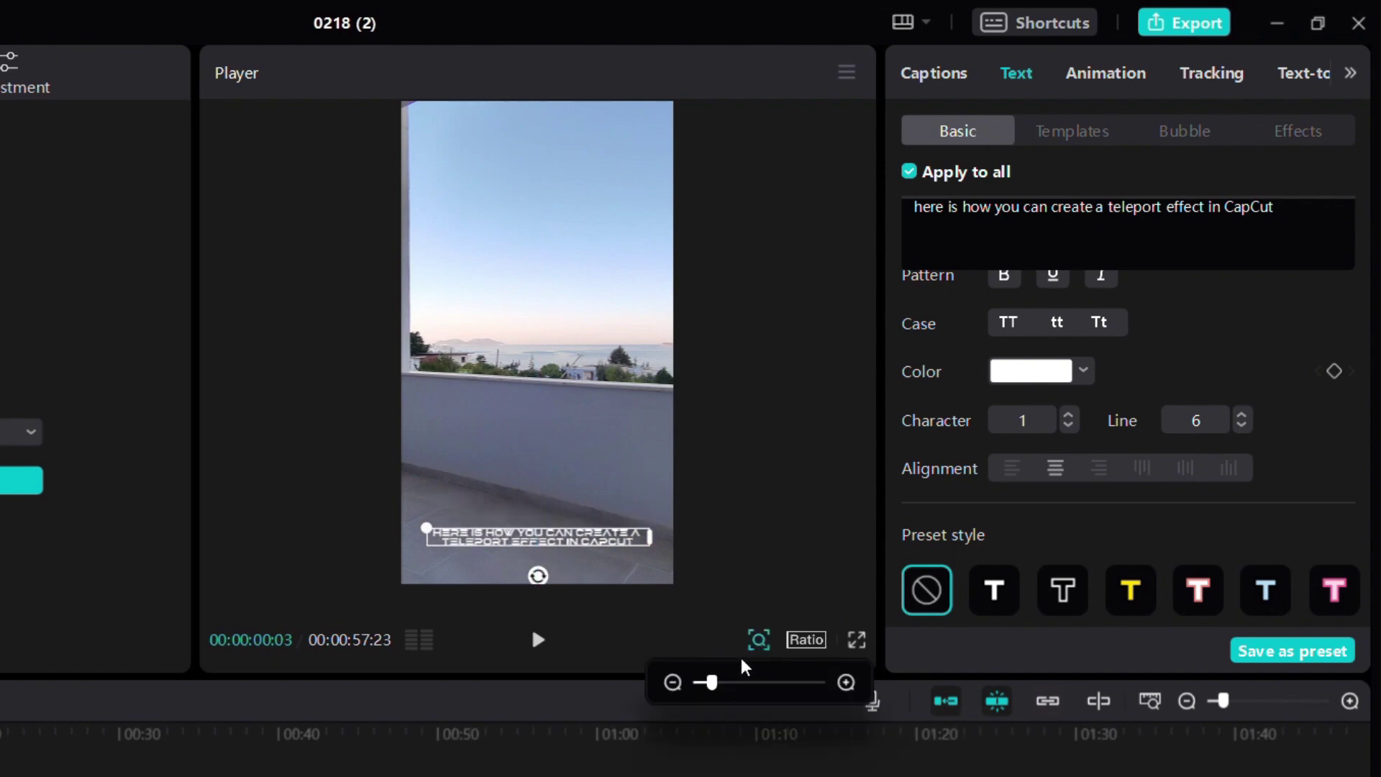
{"action": "left_click_drag", "start_coordinate": [714, 688], "coordinate": [746, 684]}
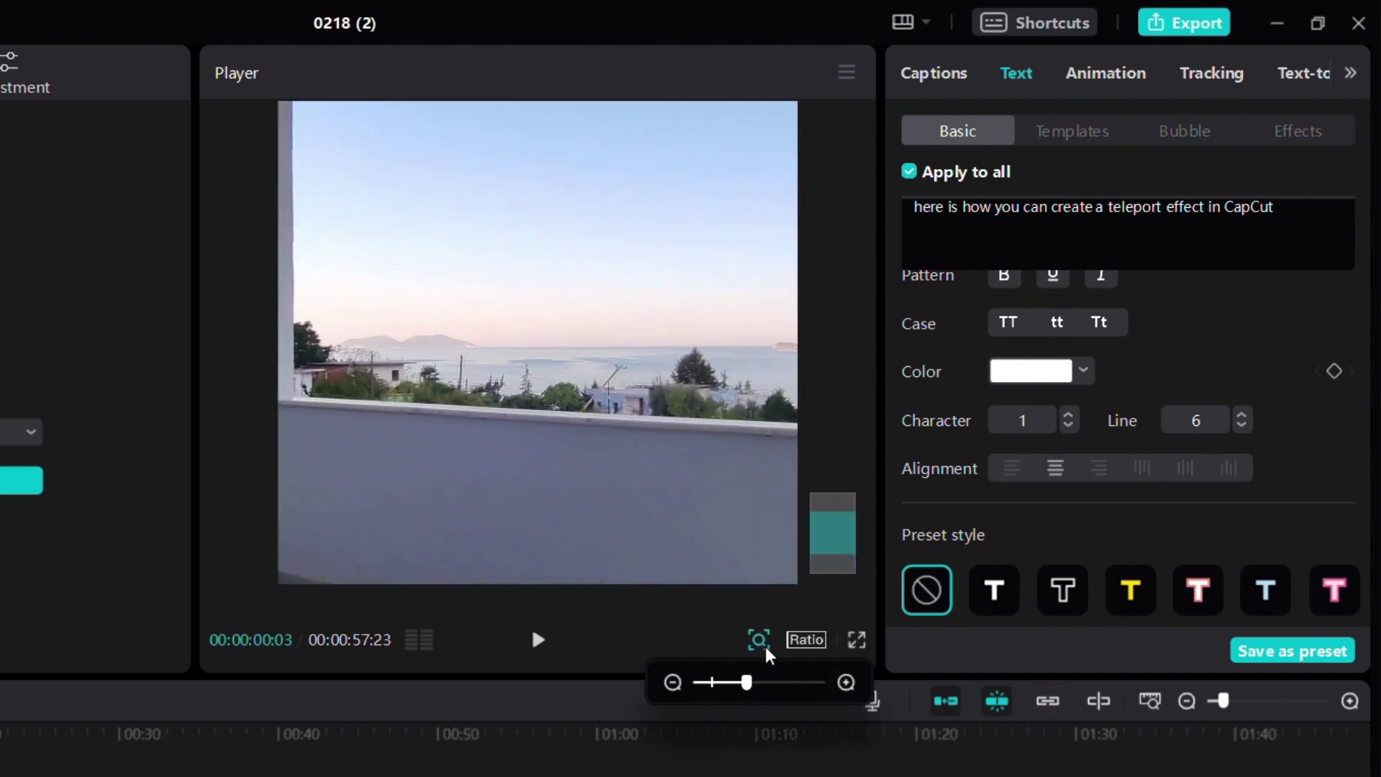
{"action": "left_click_drag", "start_coordinate": [837, 533], "coordinate": [836, 563]}
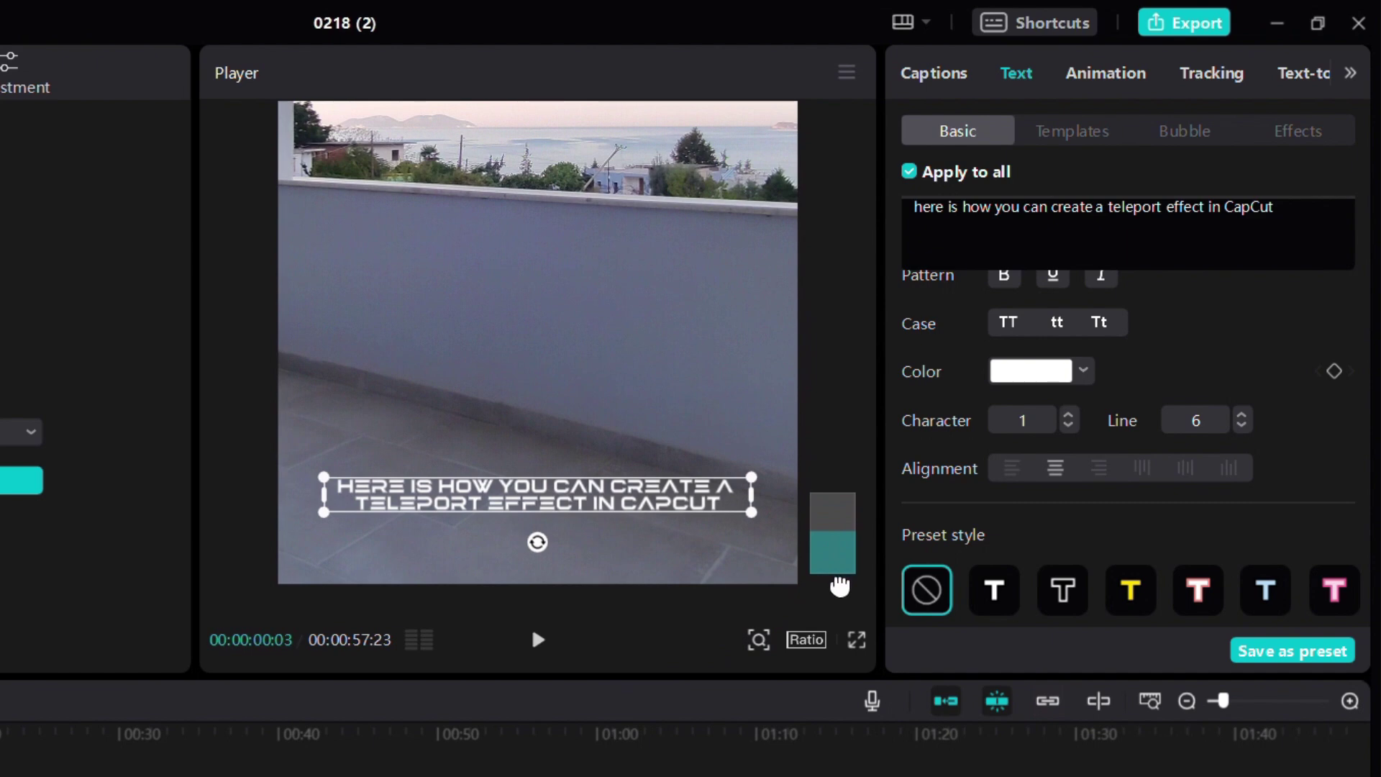
{"action": "scroll", "coordinate": [1127, 506], "scroll_direction": "down", "scroll_amount": 10}
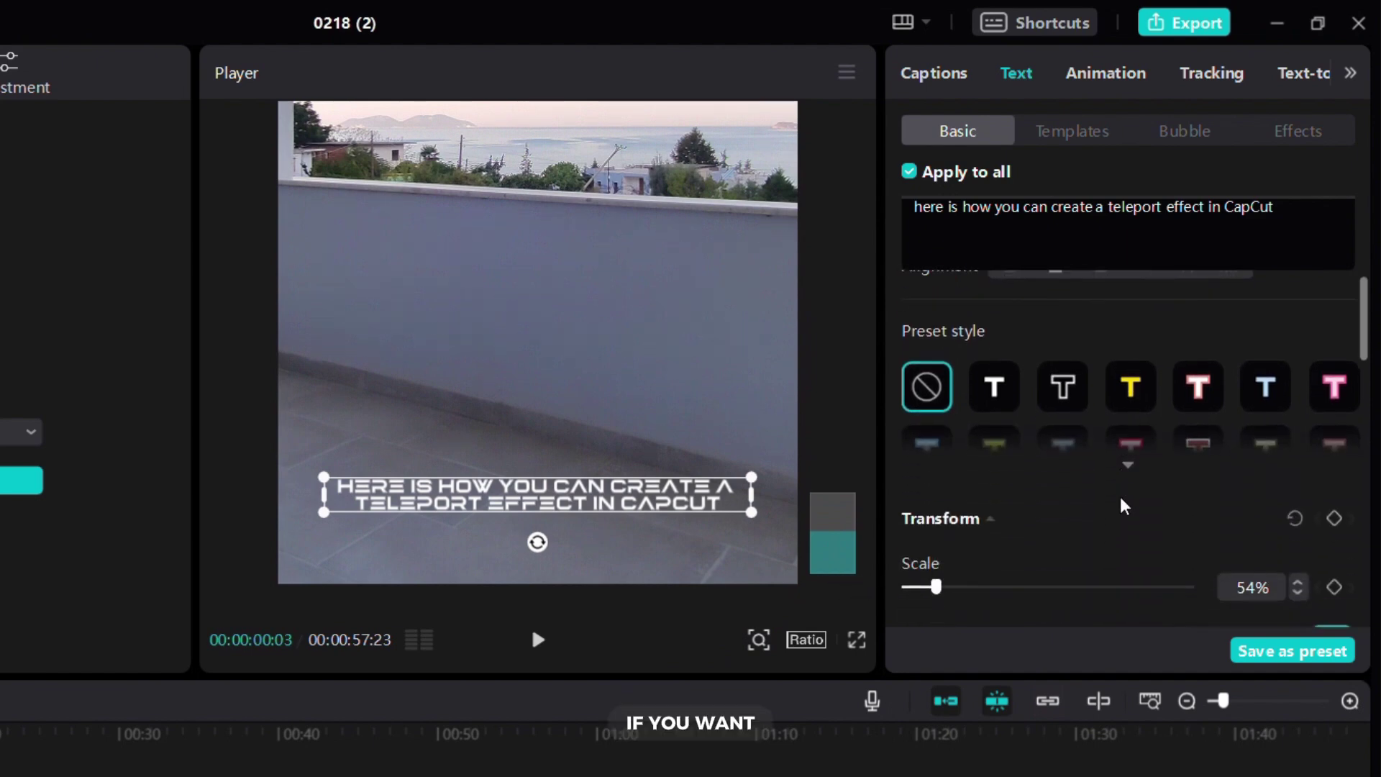
{"action": "scroll", "coordinate": [1117, 496], "scroll_direction": "down", "scroll_amount": 1}
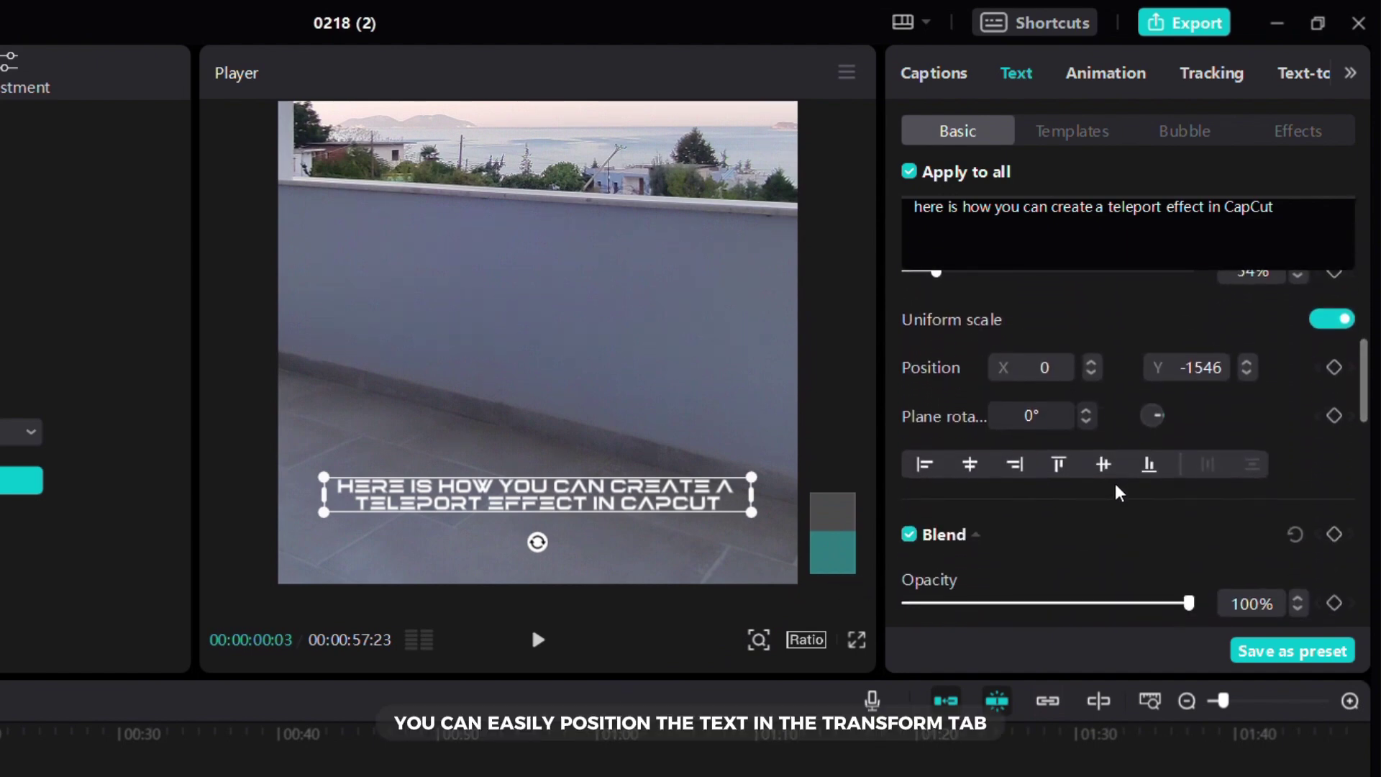
{"action": "scroll", "coordinate": [1117, 495], "scroll_direction": "down", "scroll_amount": 5}
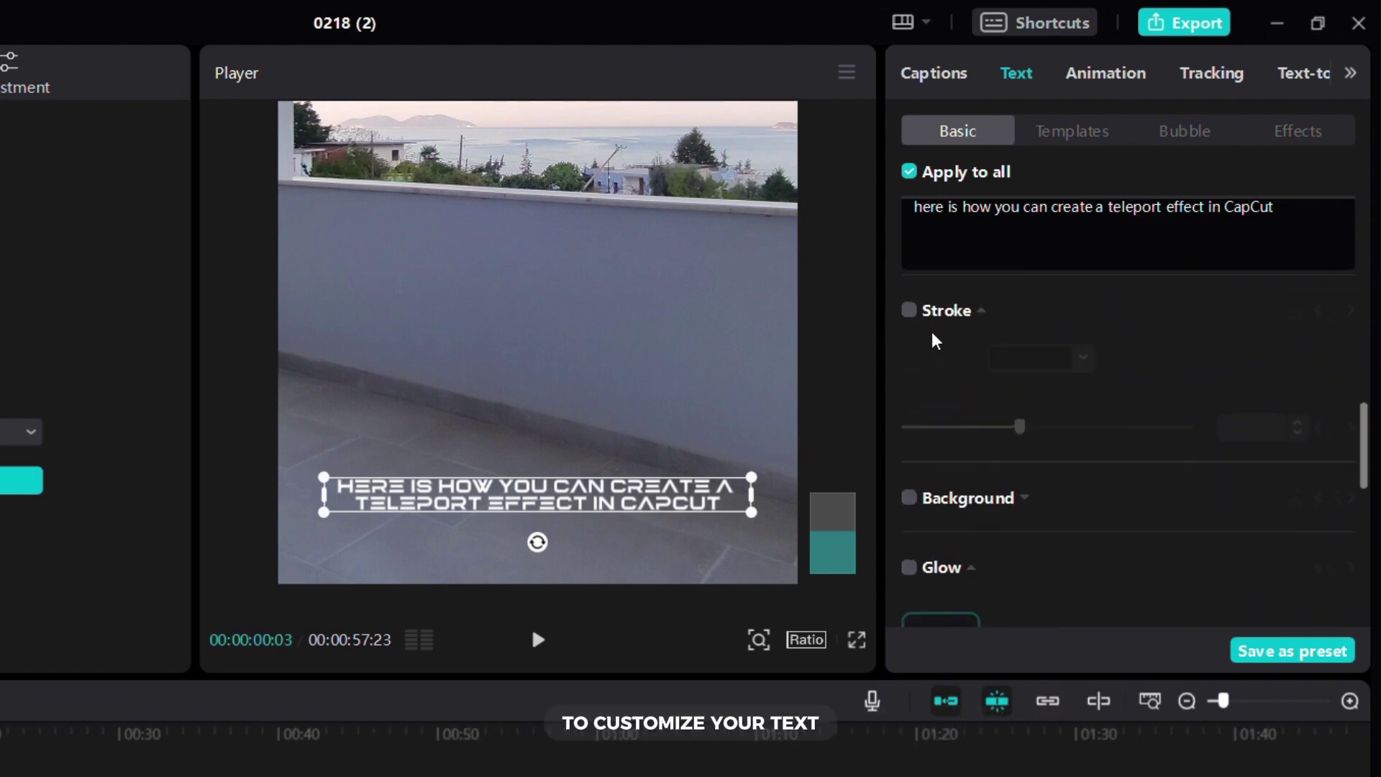
{"action": "left_click", "coordinate": [909, 310]}
{"action": "mouse_move", "coordinate": [1019, 428]}
{"action": "left_mouse_down"}
{"action": "mouse_move", "coordinate": [1107, 431]}
{"action": "mouse_move", "coordinate": [1217, 395]}
{"action": "left_mouse_up"}
{"action": "left_click", "coordinate": [1060, 370]}
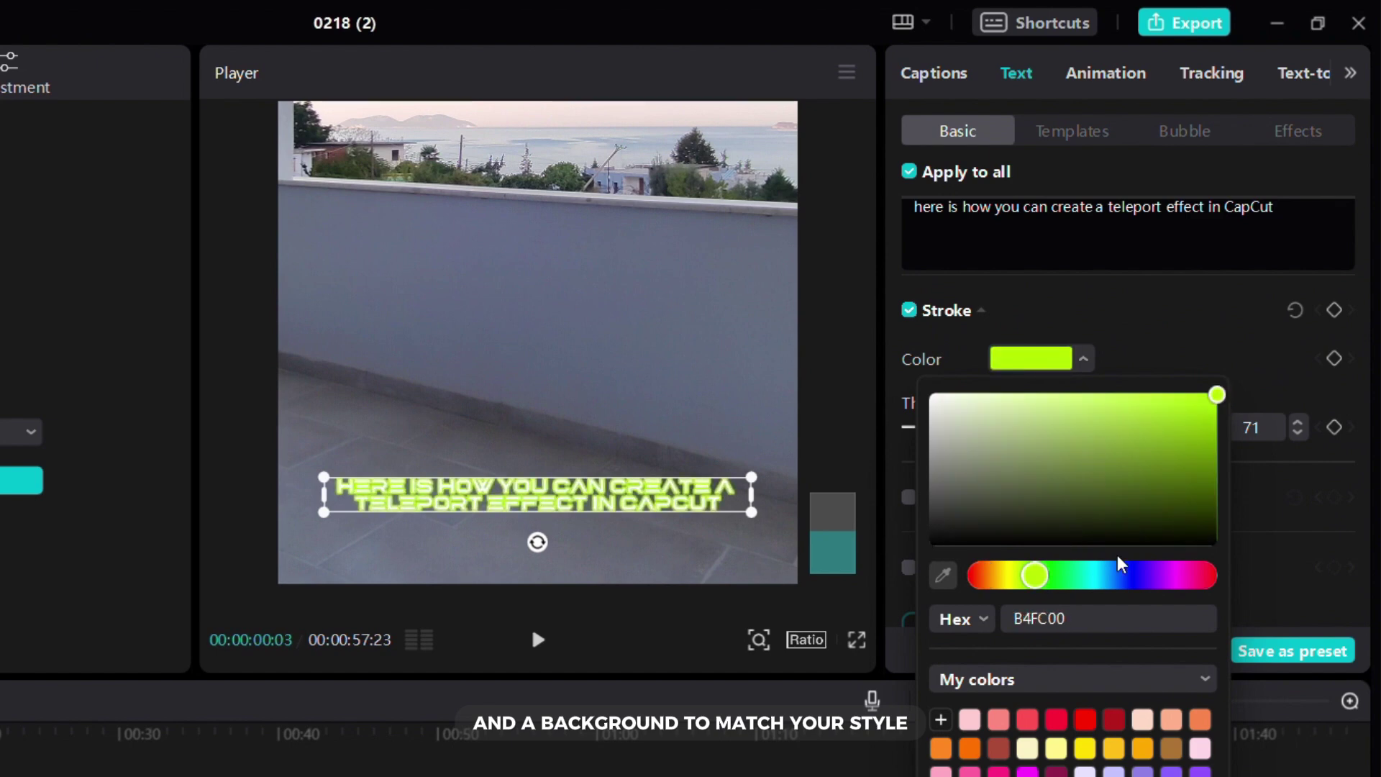
{"action": "left_click", "coordinate": [1126, 576]}
{"action": "left_click", "coordinate": [911, 311]}
{"action": "left_click", "coordinate": [911, 311]}
{"action": "left_click", "coordinate": [911, 379]}
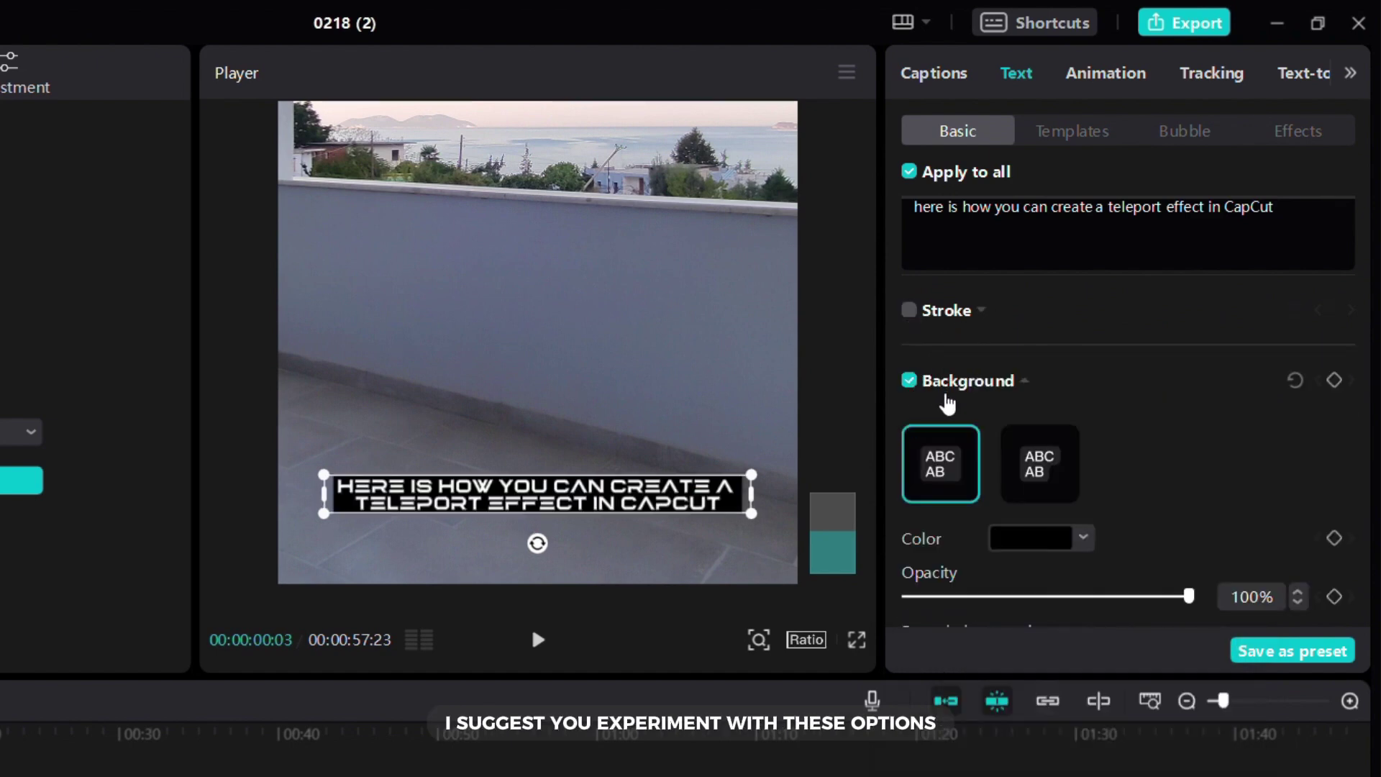
{"action": "left_click", "coordinate": [1075, 392]}
{"action": "scroll", "coordinate": [1079, 390], "scroll_direction": "down", "scroll_amount": 3}
{"action": "left_click_drag", "start_coordinate": [991, 500], "coordinate": [1132, 496]}
{"action": "left_click_drag", "start_coordinate": [943, 530], "coordinate": [1064, 530]}
{"action": "left_click_drag", "start_coordinate": [943, 589], "coordinate": [996, 588]}
{"action": "left_click_drag", "start_coordinate": [1189, 413], "coordinate": [1215, 403]}
{"action": "left_click", "coordinate": [1082, 354]}
{"action": "left_click", "coordinate": [1098, 570]}
{"action": "left_click", "coordinate": [1101, 433]}
{"action": "left_click", "coordinate": [1083, 355]}
{"action": "scroll", "coordinate": [962, 373], "scroll_direction": "up", "scroll_amount": 2}
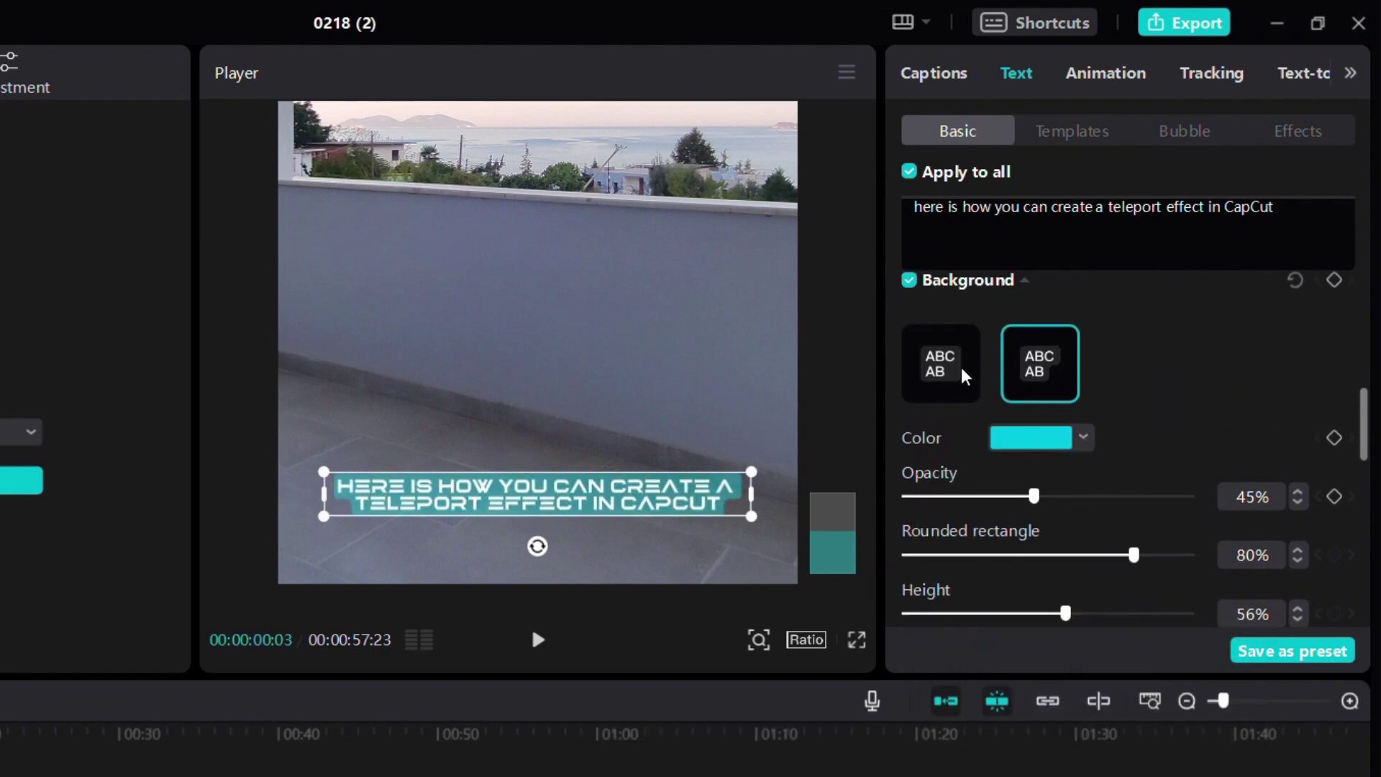
{"action": "left_click", "coordinate": [911, 292]}
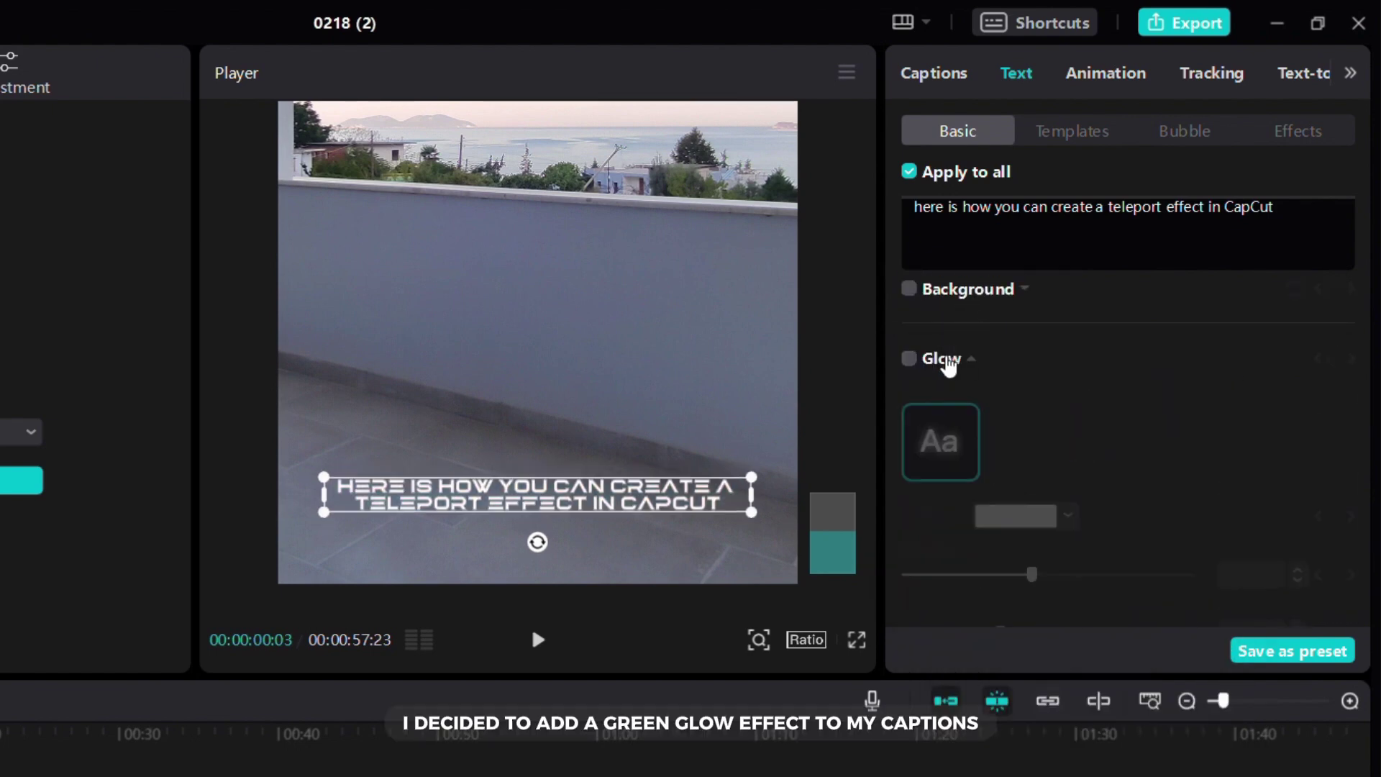
Give the captions a bright green ABFE53 glow with intensity 55 and range 80
{"action": "left_click", "coordinate": [907, 361]}
{"action": "scroll", "coordinate": [1007, 373], "scroll_direction": "down", "scroll_amount": 2}
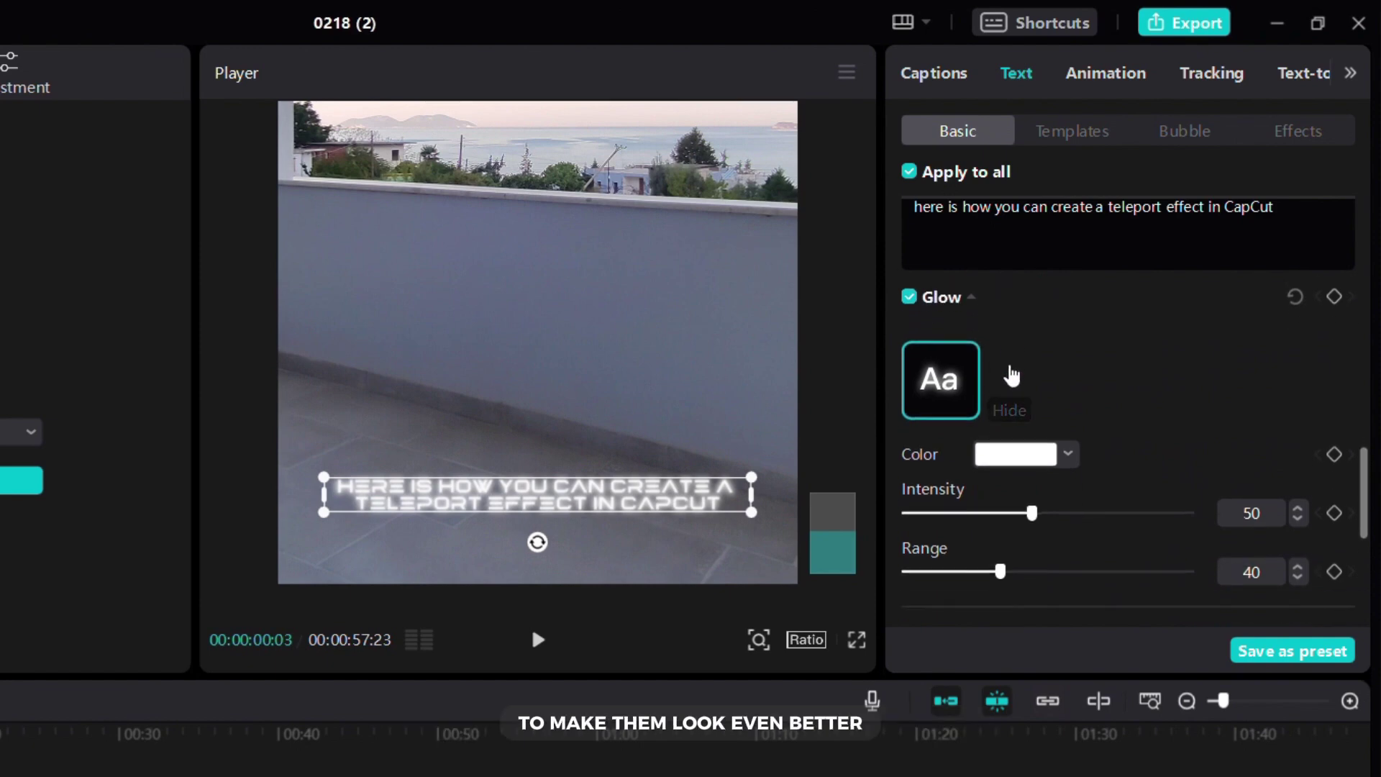
{"action": "left_click", "coordinate": [1007, 427]}
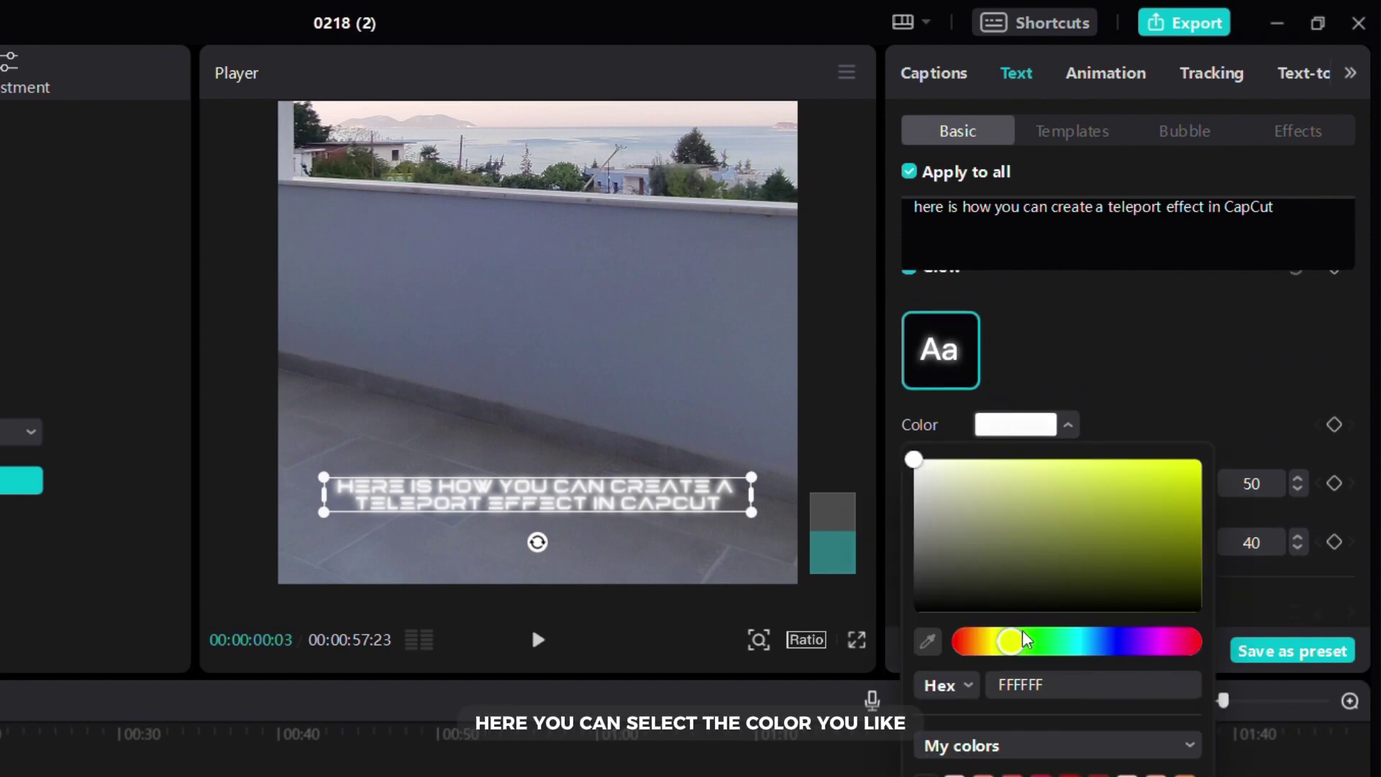
{"action": "left_click_drag", "start_coordinate": [1024, 639], "coordinate": [1028, 640]}
{"action": "mouse_move", "coordinate": [1086, 487]}
{"action": "left_mouse_down"}
{"action": "mouse_move", "coordinate": [1111, 469]}
{"action": "mouse_move", "coordinate": [1053, 492]}
{"action": "mouse_move", "coordinate": [1083, 501]}
{"action": "left_mouse_up"}
{"action": "left_click", "coordinate": [1142, 371]}
{"action": "left_click_drag", "start_coordinate": [1000, 541], "coordinate": [1126, 543]}
{"action": "left_click_drag", "start_coordinate": [1080, 483], "coordinate": [1048, 496]}
{"action": "left_click", "coordinate": [947, 366]}
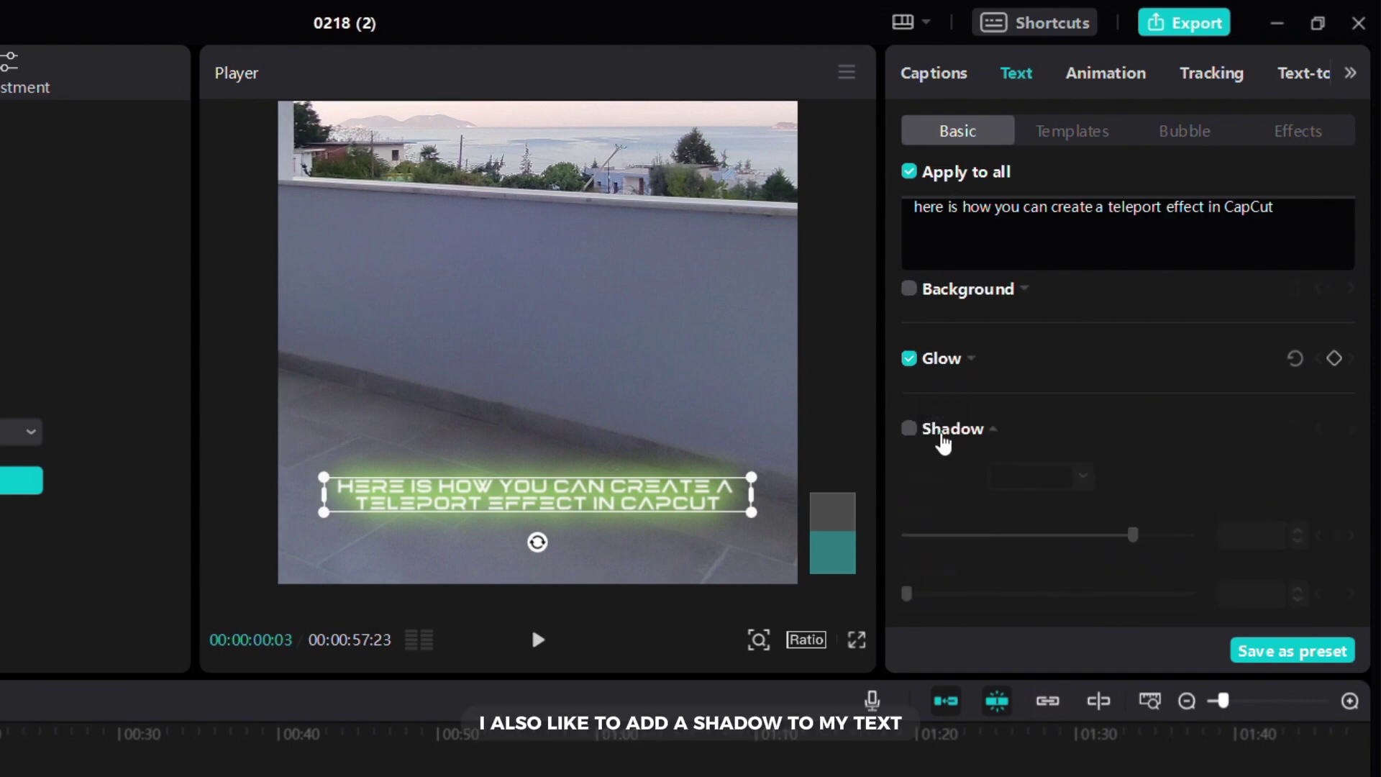
Add a black shadow at 87% opacity and distance 23 to the captions
{"action": "left_click", "coordinate": [910, 429]}
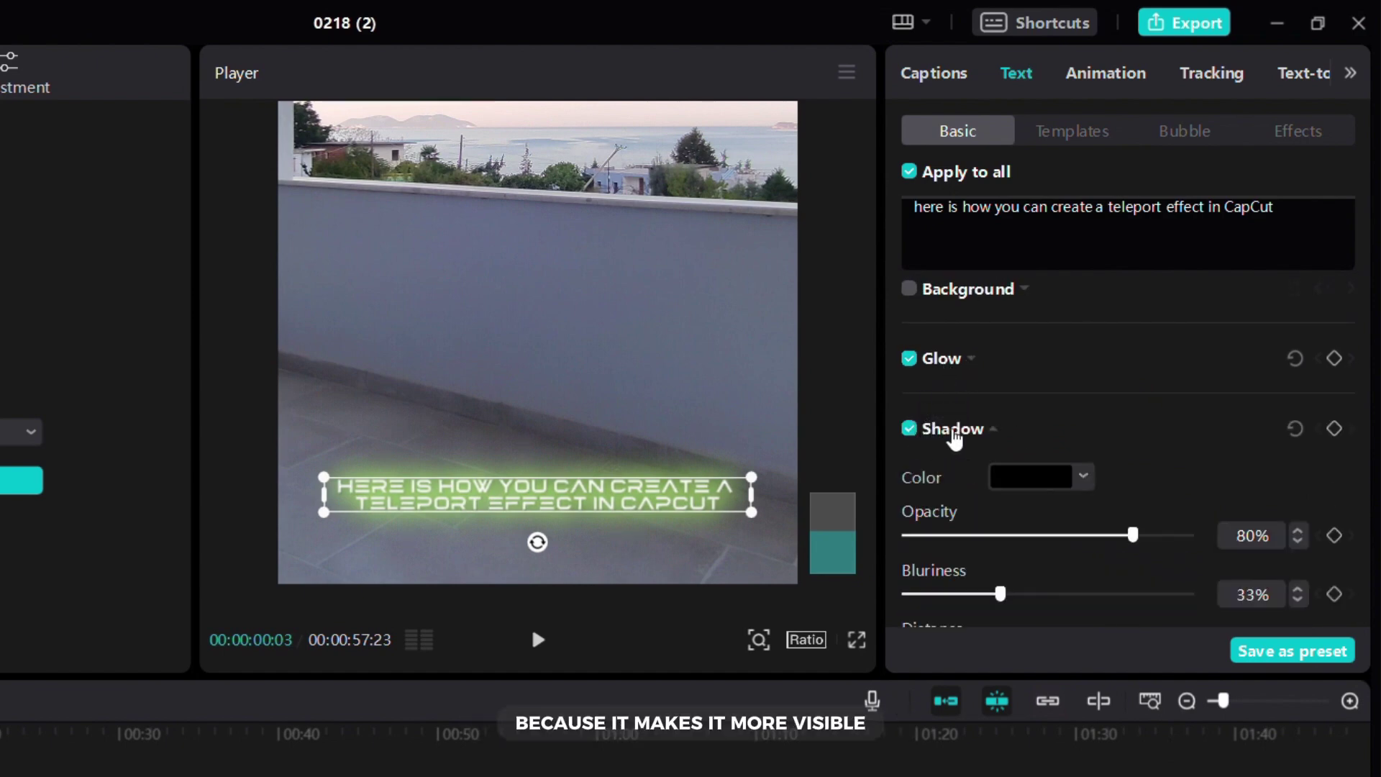
{"action": "scroll", "coordinate": [956, 436], "scroll_direction": "down", "scroll_amount": 2}
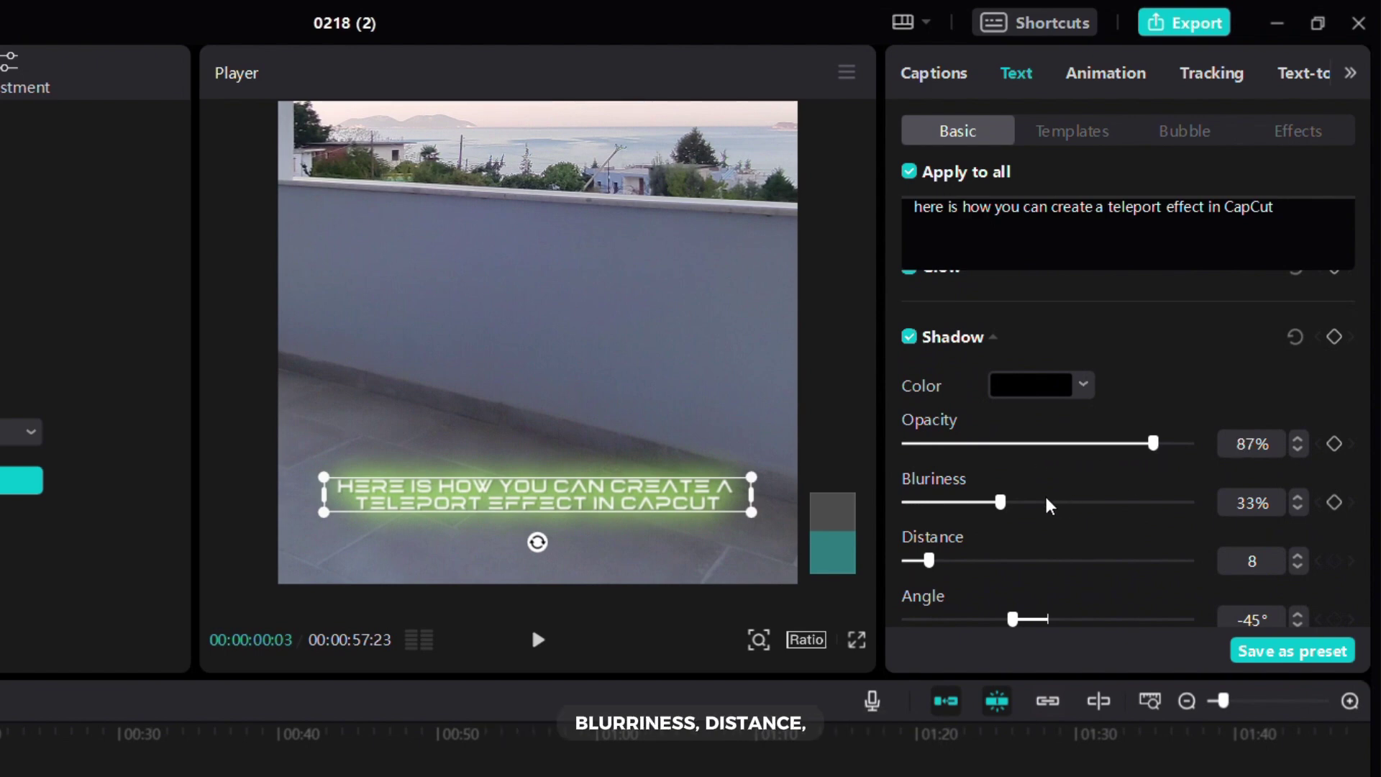
{"action": "left_click_drag", "start_coordinate": [929, 561], "coordinate": [1012, 548]}
{"action": "scroll", "coordinate": [1040, 570], "scroll_direction": "down", "scroll_amount": 1}
{"action": "scroll", "coordinate": [962, 389], "scroll_direction": "up", "scroll_amount": 1}
{"action": "left_click", "coordinate": [944, 344]}
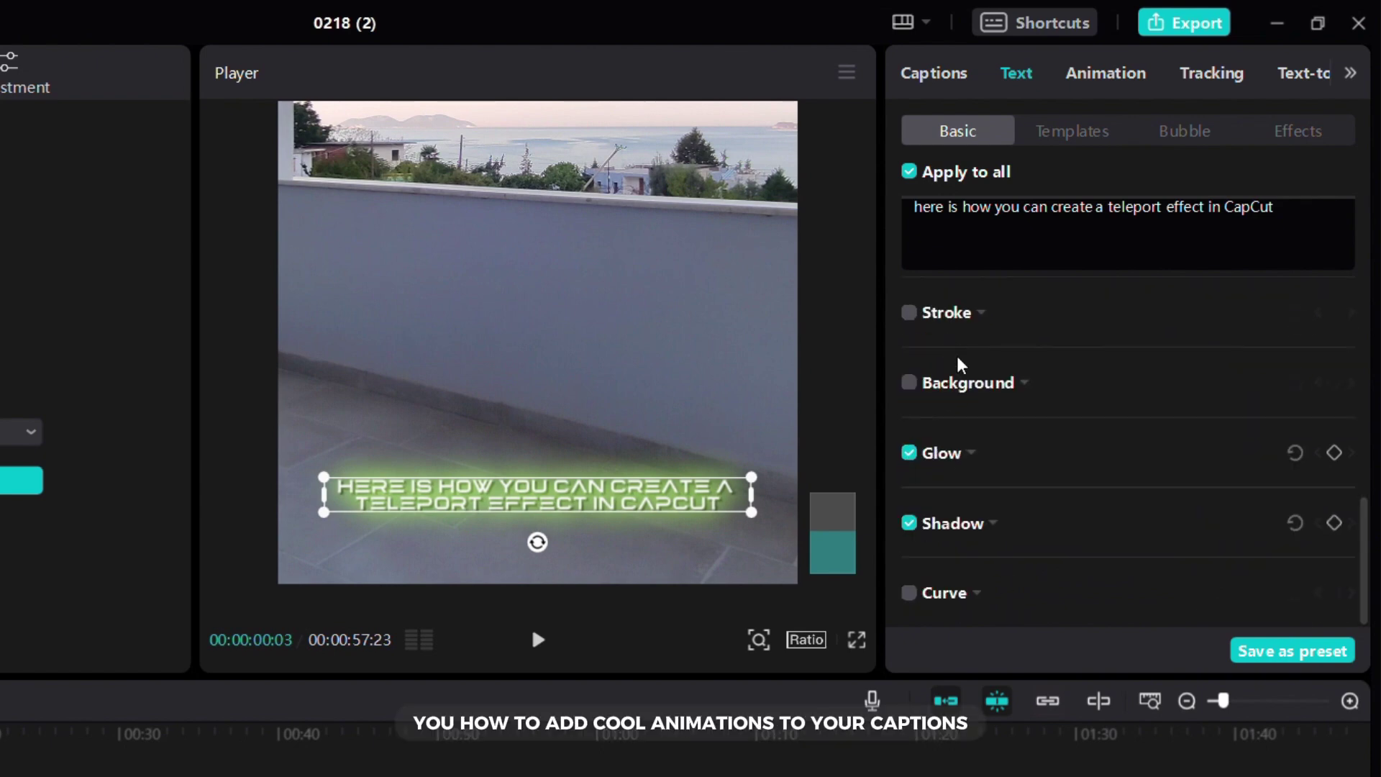
Apply the Pop-up caption animation to every caption clip on the timeline
{"action": "left_click", "coordinate": [1104, 78]}
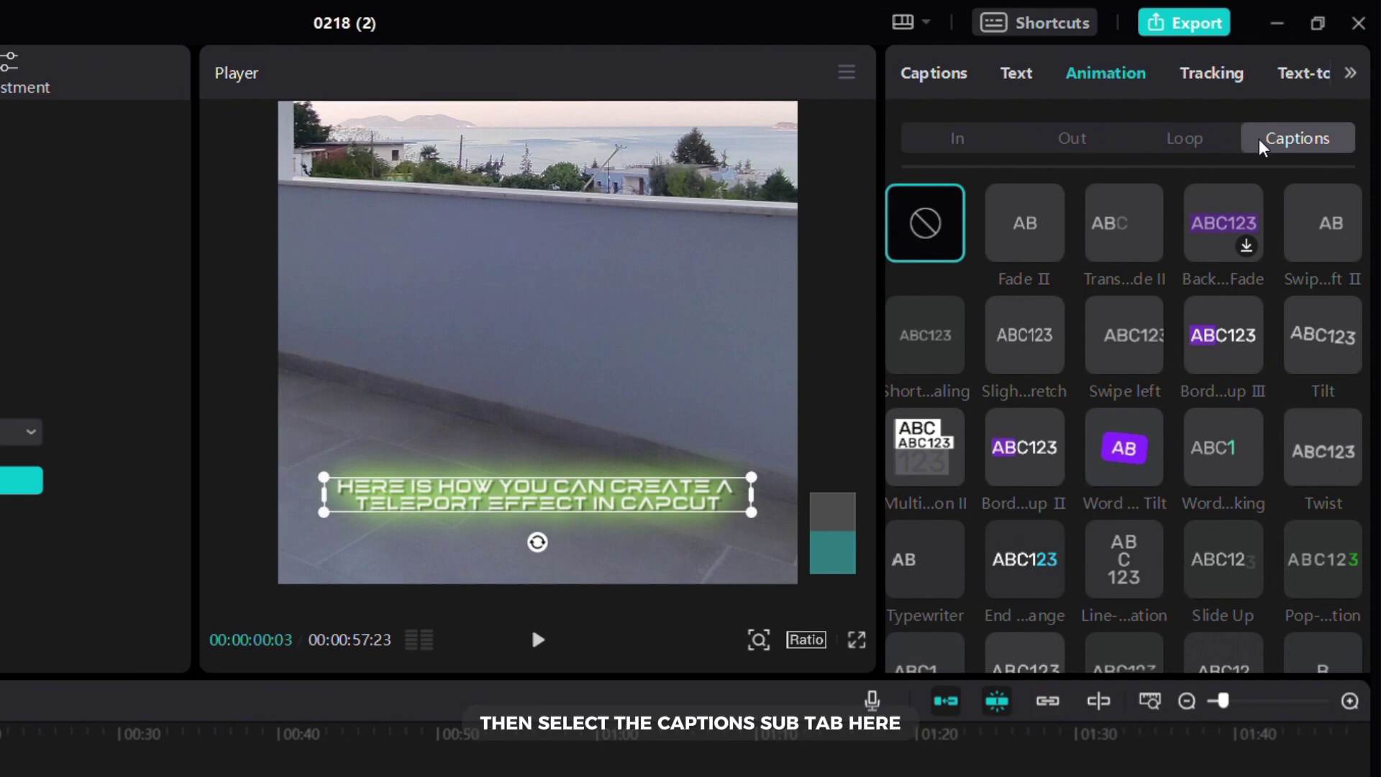
{"action": "left_click", "coordinate": [1125, 229]}
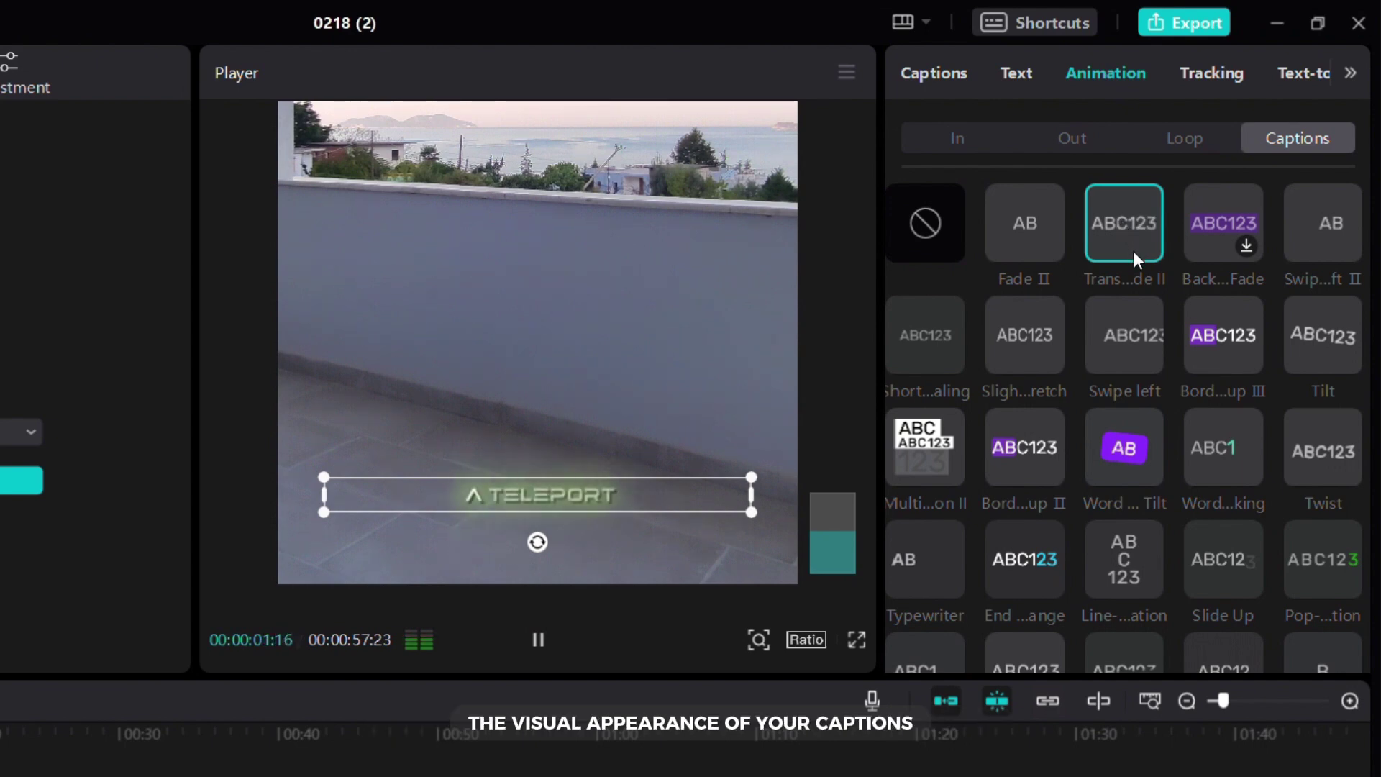
{"action": "left_click", "coordinate": [1311, 571]}
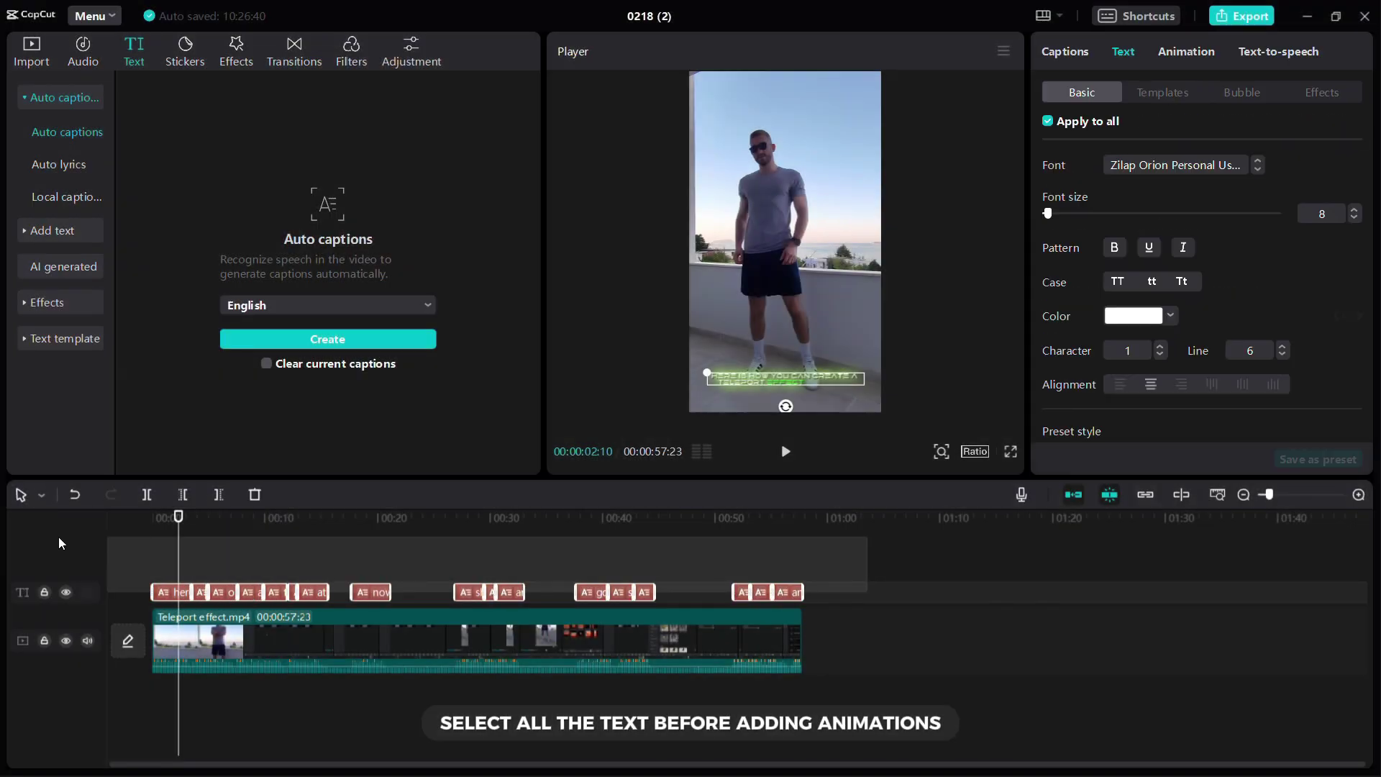
{"action": "left_click_drag", "start_coordinate": [62, 543], "coordinate": [64, 546]}
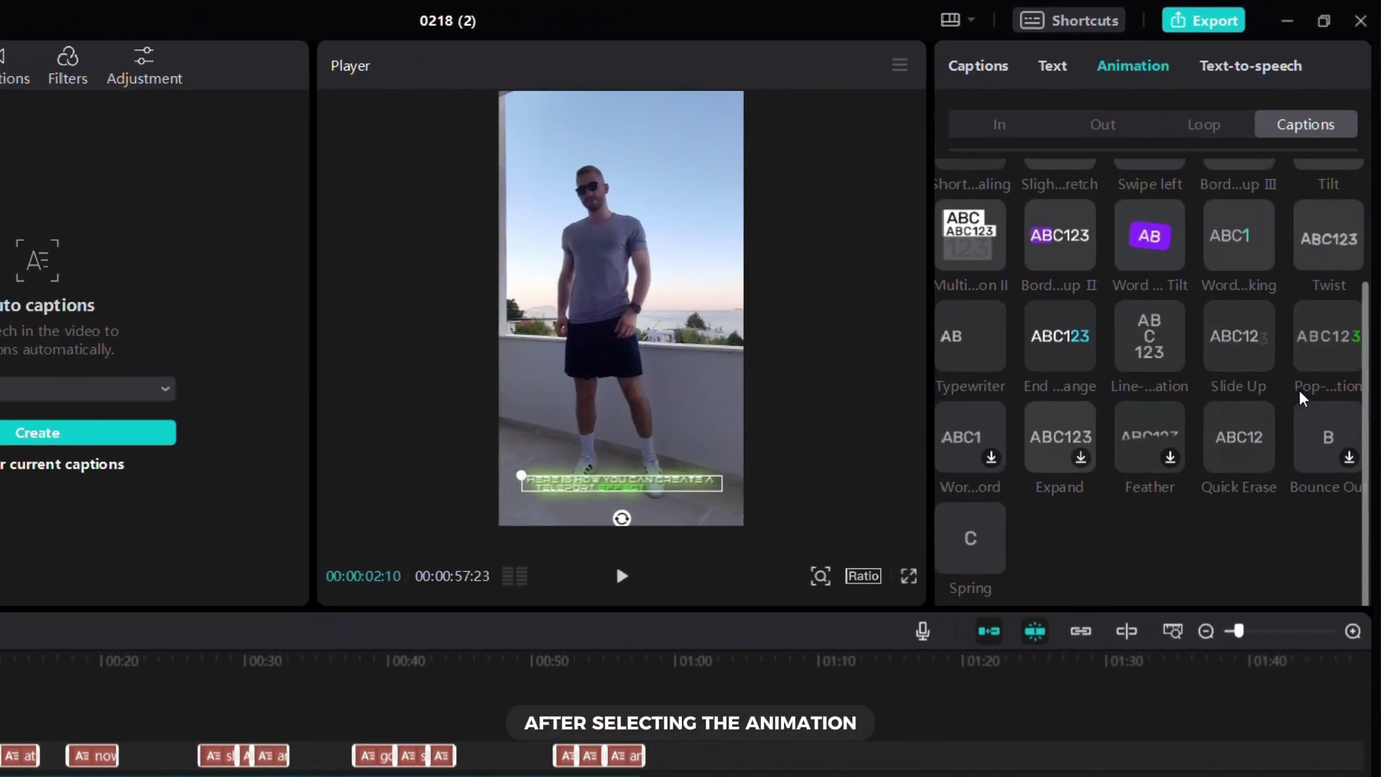
{"action": "left_click", "coordinate": [1327, 338]}
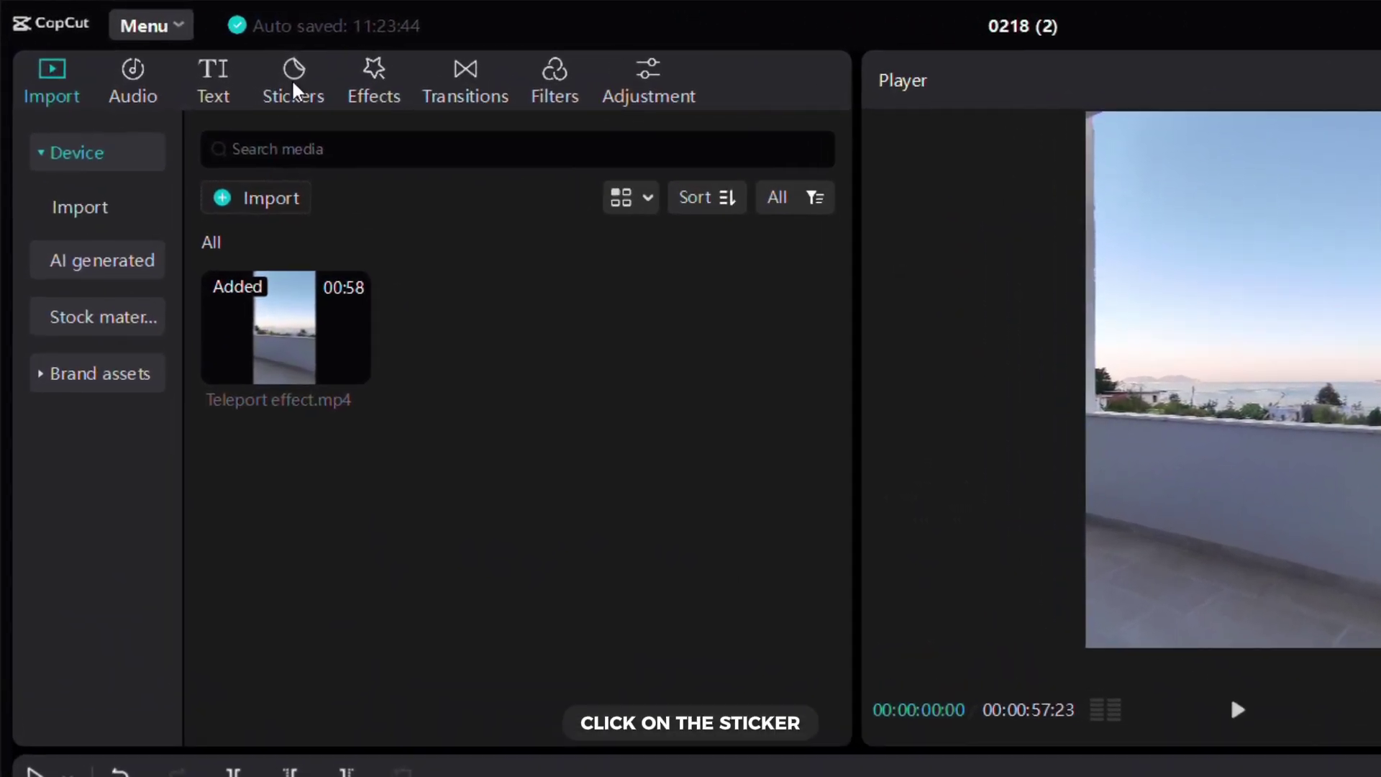
Place the question-mark emoji sticker from the Emoji stickers at the start of the timeline
{"action": "left_click", "coordinate": [187, 56]}
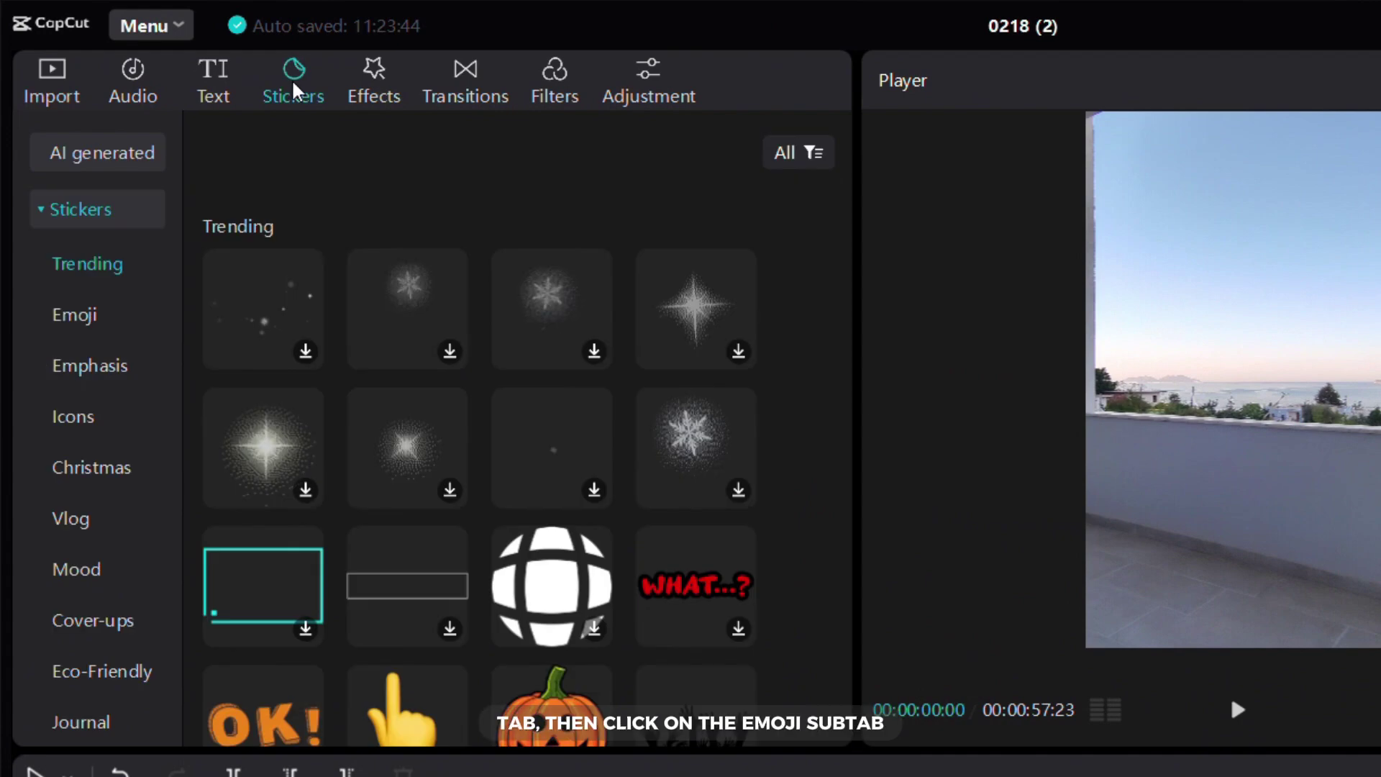
{"action": "left_click", "coordinate": [119, 319]}
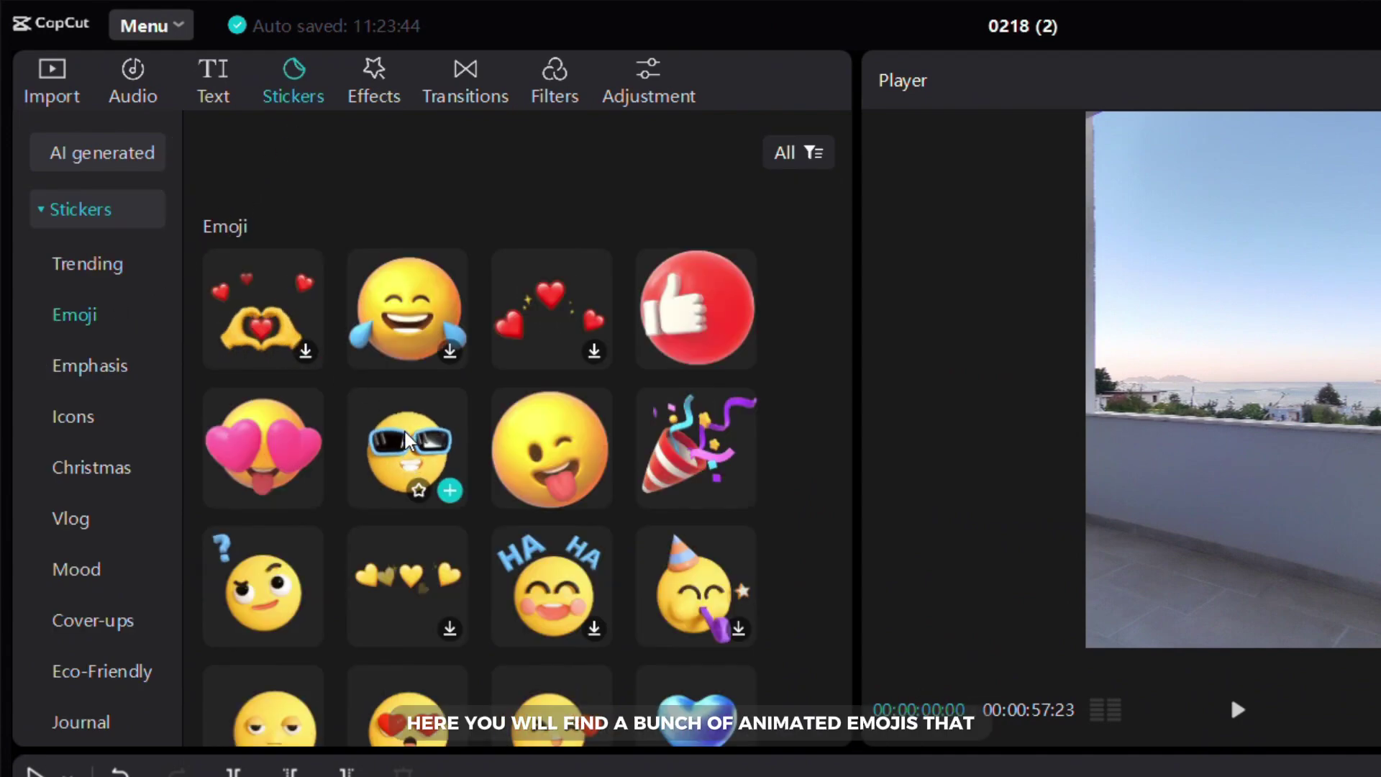
{"action": "scroll", "coordinate": [421, 439], "scroll_direction": "down", "scroll_amount": 5}
{"action": "scroll", "coordinate": [420, 439], "scroll_direction": "down", "scroll_amount": 5}
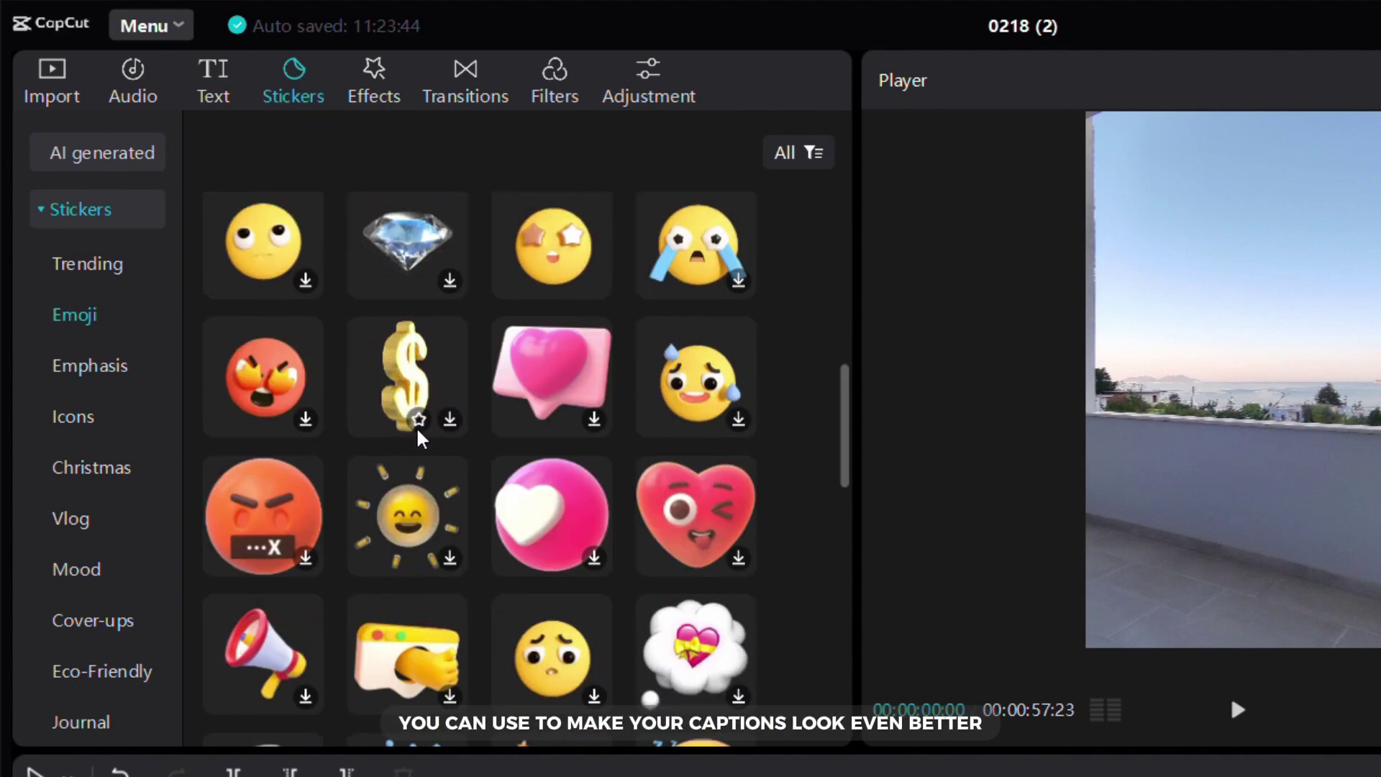
{"action": "scroll", "coordinate": [417, 478], "scroll_direction": "up", "scroll_amount": 7}
{"action": "scroll", "coordinate": [346, 467], "scroll_direction": "up", "scroll_amount": 2}
{"action": "left_click_drag", "start_coordinate": [266, 461], "coordinate": [268, 776]}
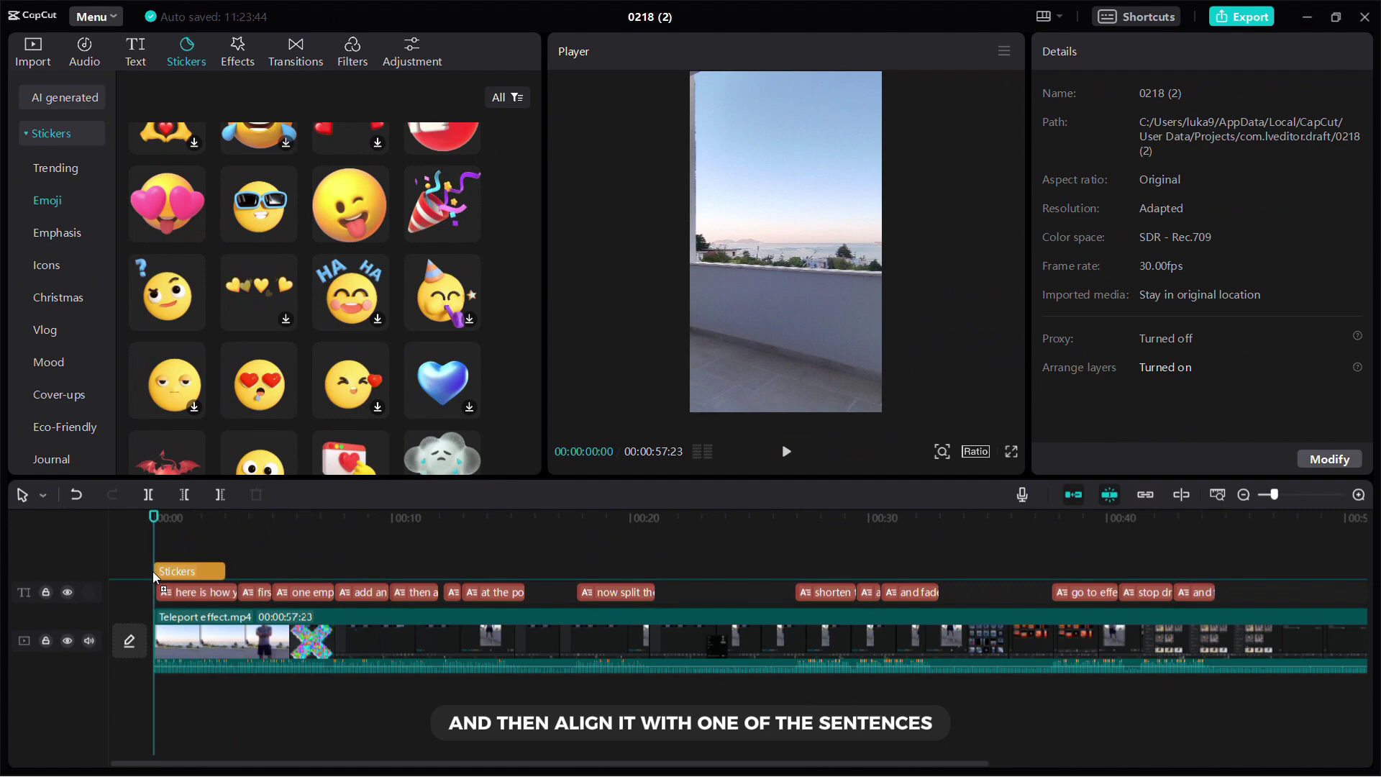
Lengthen the question-mark emoji clip and shrink it to 57%, just above the captions
{"action": "left_click_drag", "start_coordinate": [155, 575], "coordinate": [155, 576]}
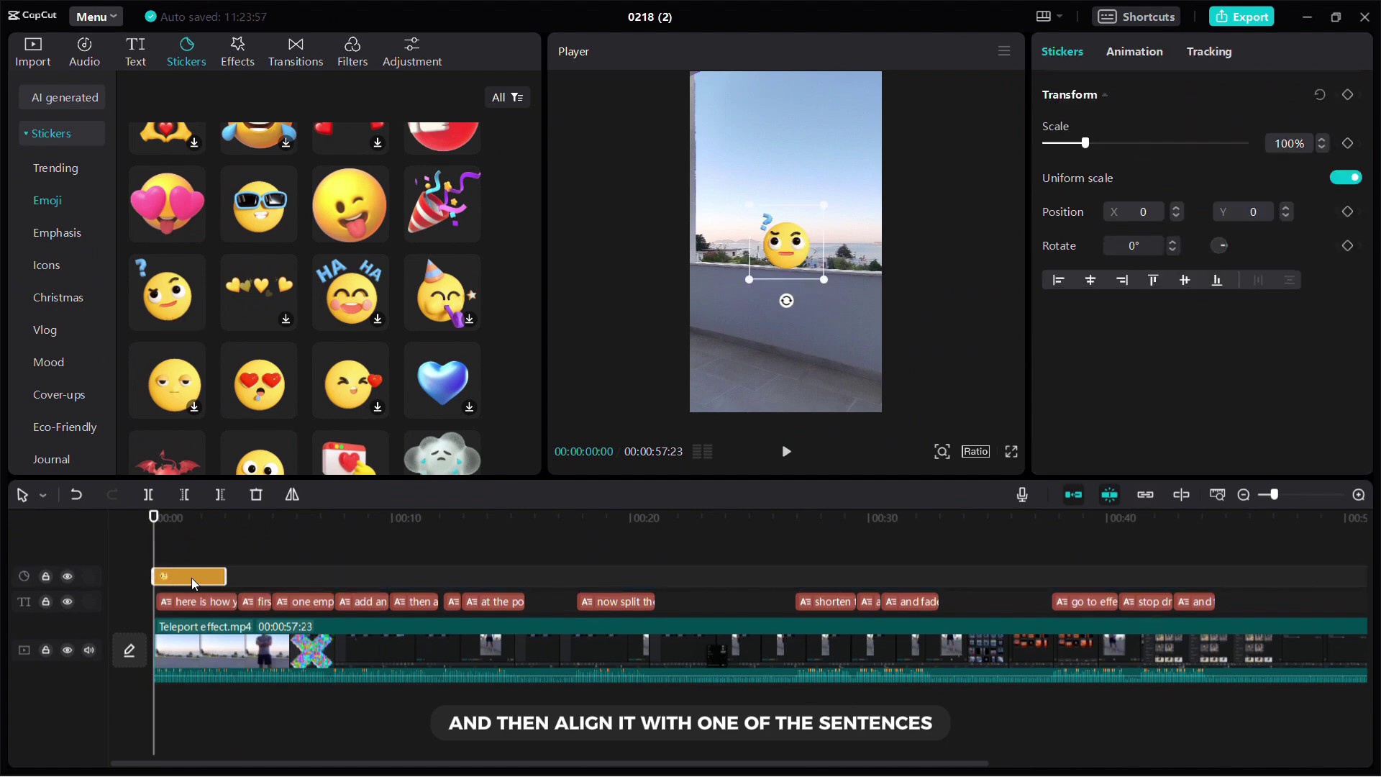
{"action": "left_click_drag", "start_coordinate": [159, 526], "coordinate": [189, 526]}
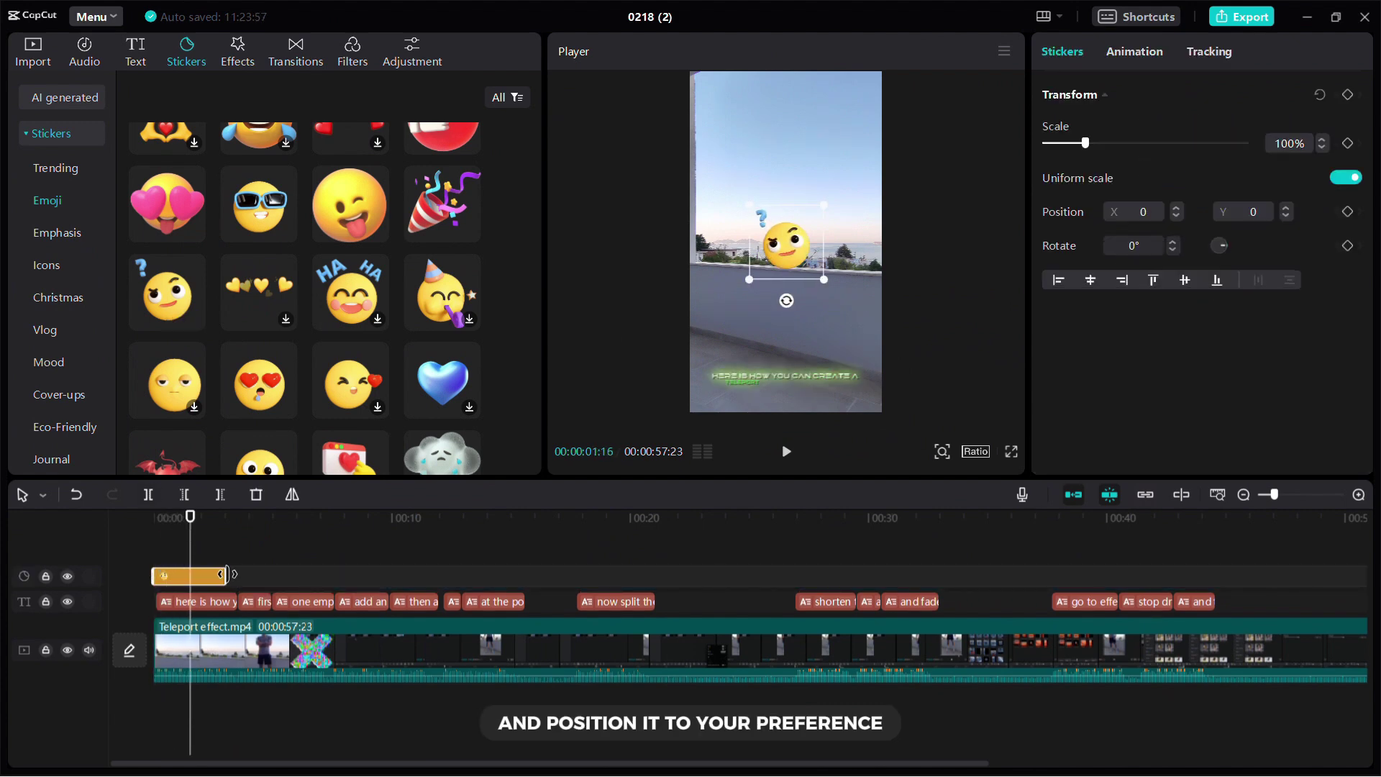
{"action": "left_click_drag", "start_coordinate": [226, 574], "coordinate": [238, 575]}
{"action": "left_click_drag", "start_coordinate": [789, 272], "coordinate": [797, 361]}
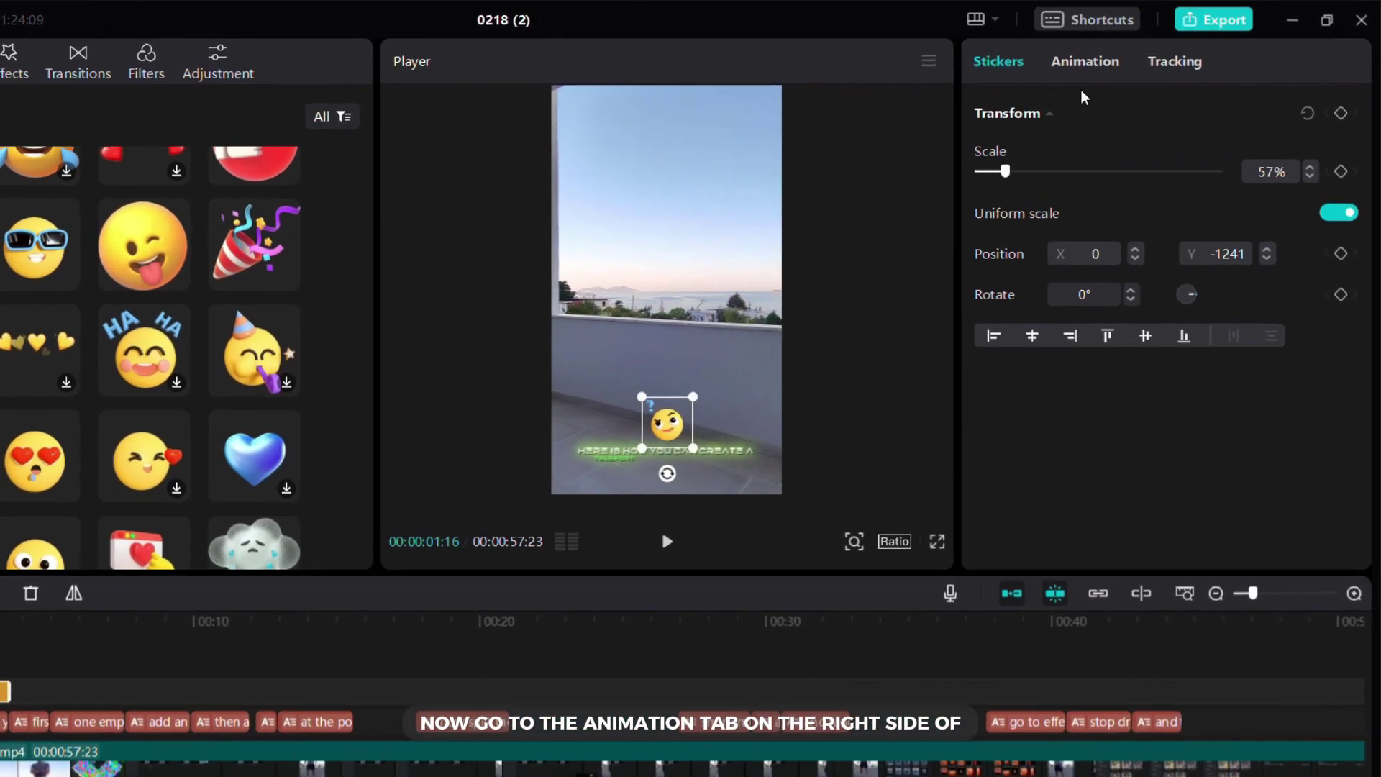
Give the question-mark emoji a Bounce In entrance and a Bounce Out exit
{"action": "left_click", "coordinate": [1152, 52]}
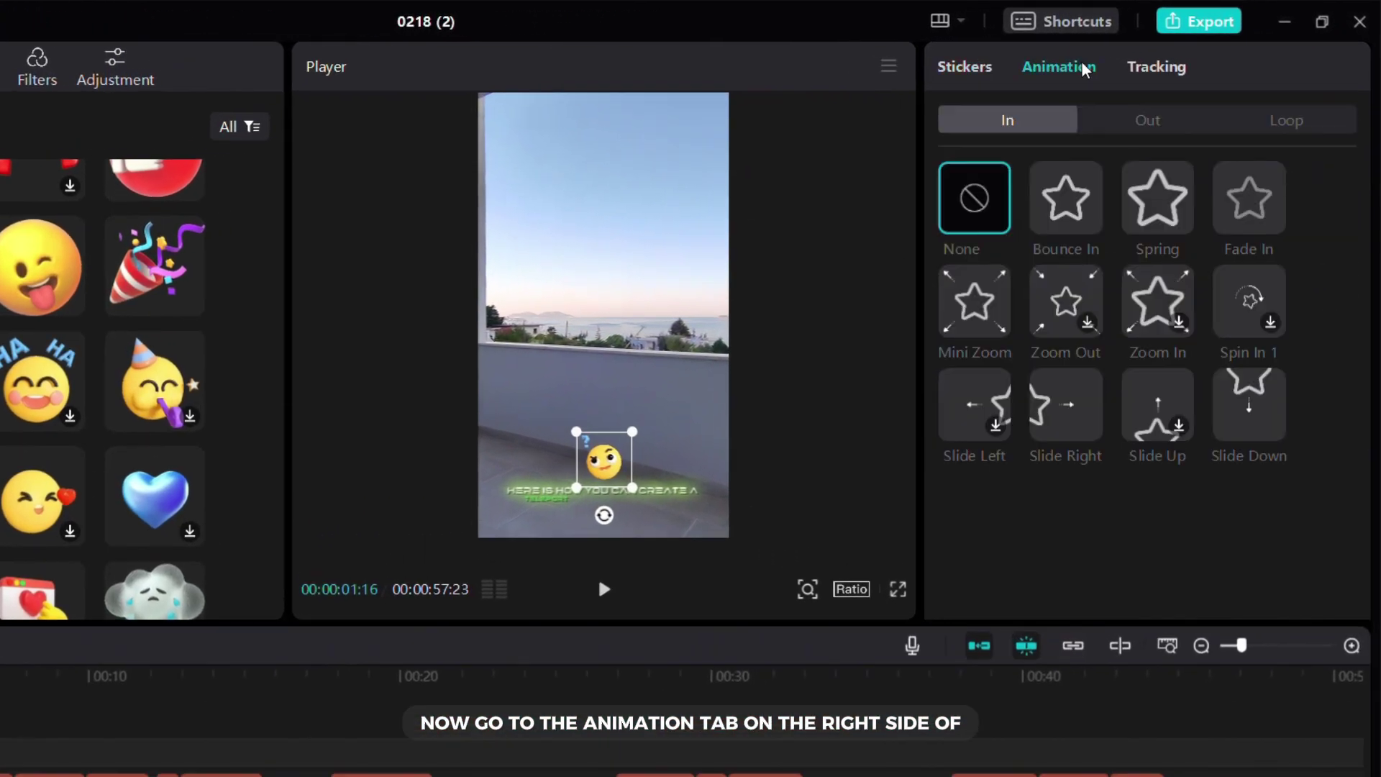
{"action": "left_click", "coordinate": [1034, 189]}
{"action": "left_click", "coordinate": [1111, 121]}
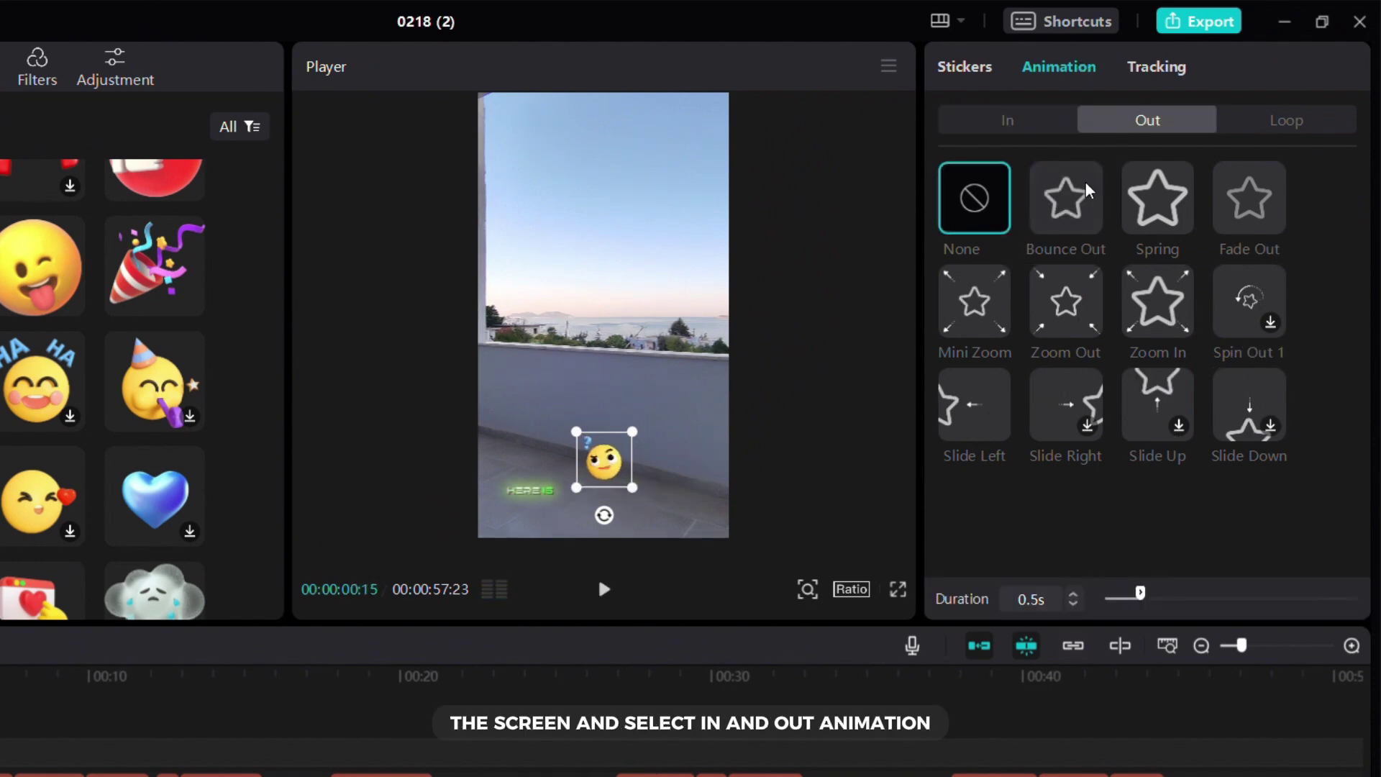
{"action": "left_click", "coordinate": [1085, 182]}
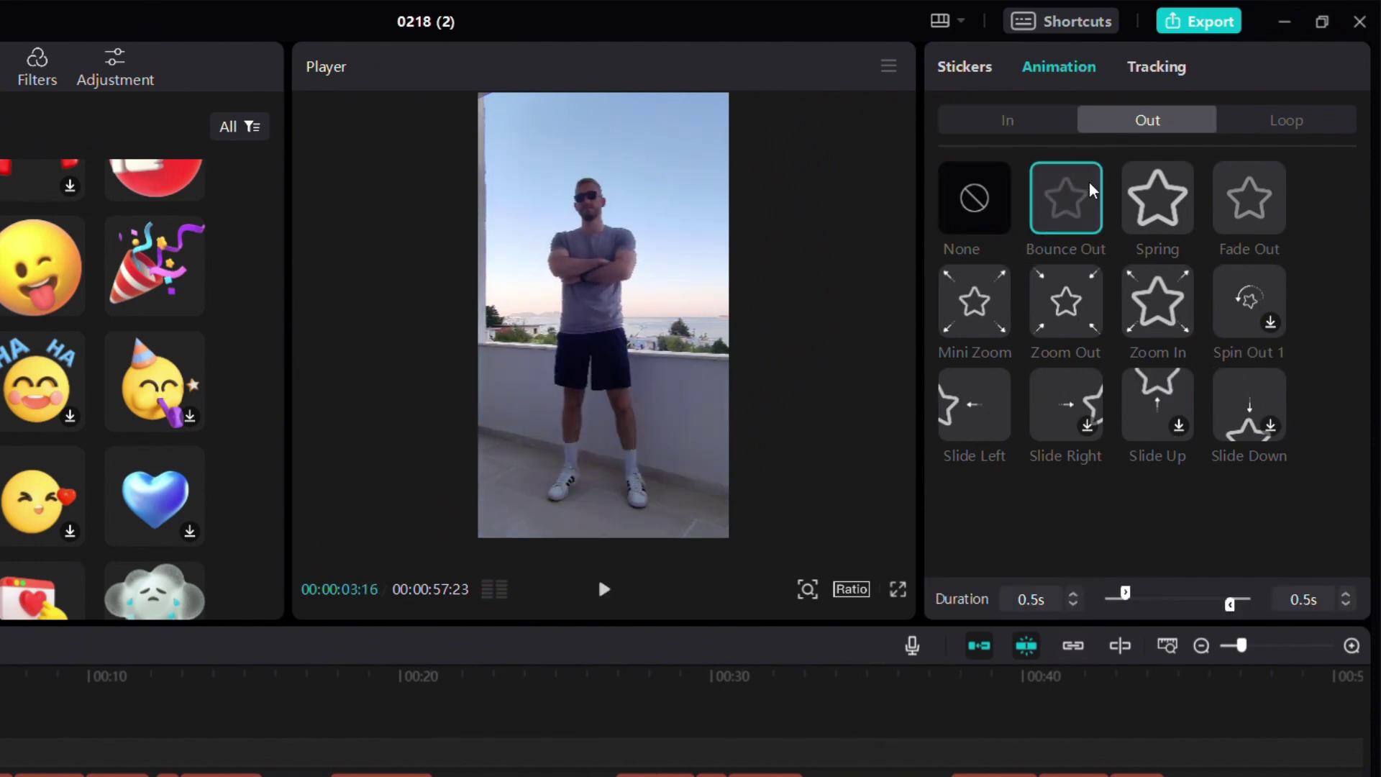
Add a star-eyed emoji after the first sticker, give it Bounce In, and move it lower left
{"action": "scroll", "coordinate": [368, 320], "scroll_direction": "down", "scroll_amount": 3}
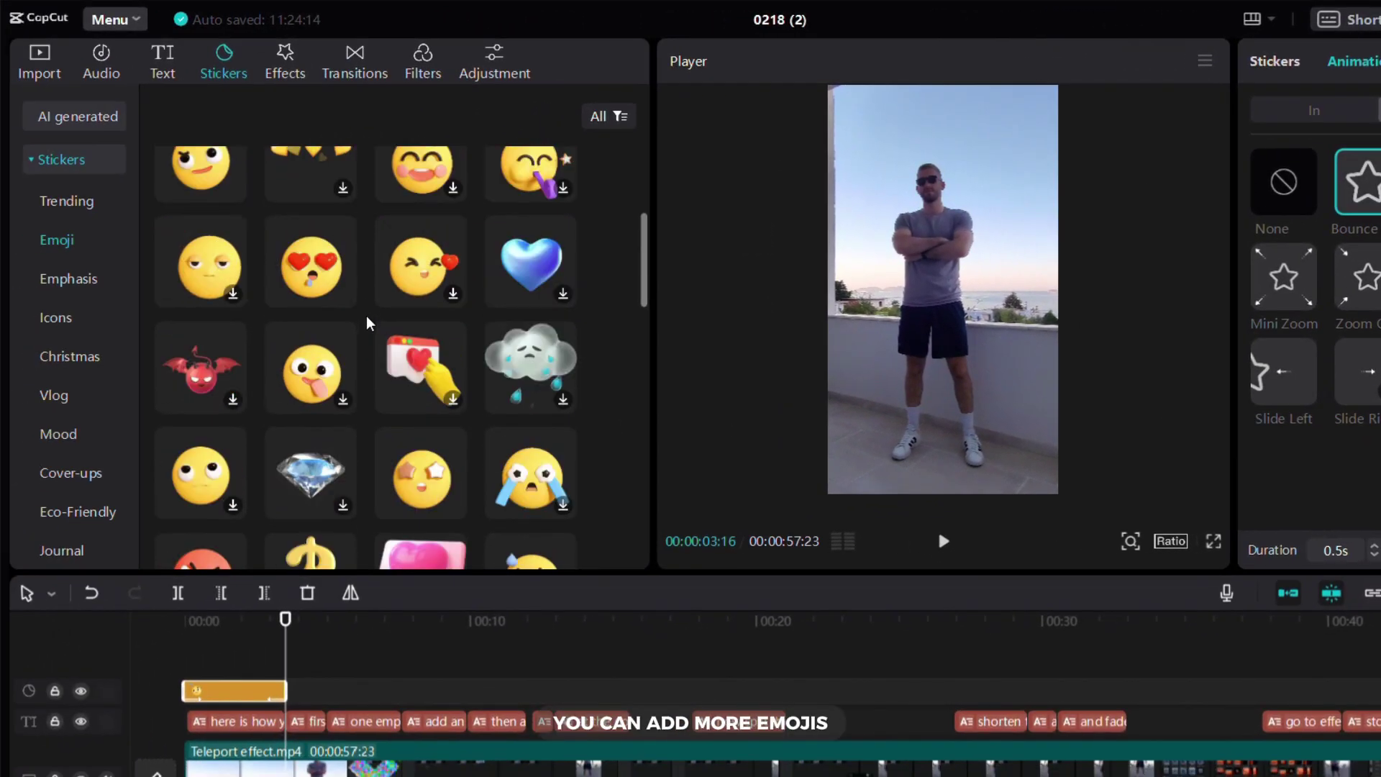
{"action": "left_click_drag", "start_coordinate": [403, 363], "coordinate": [328, 692]}
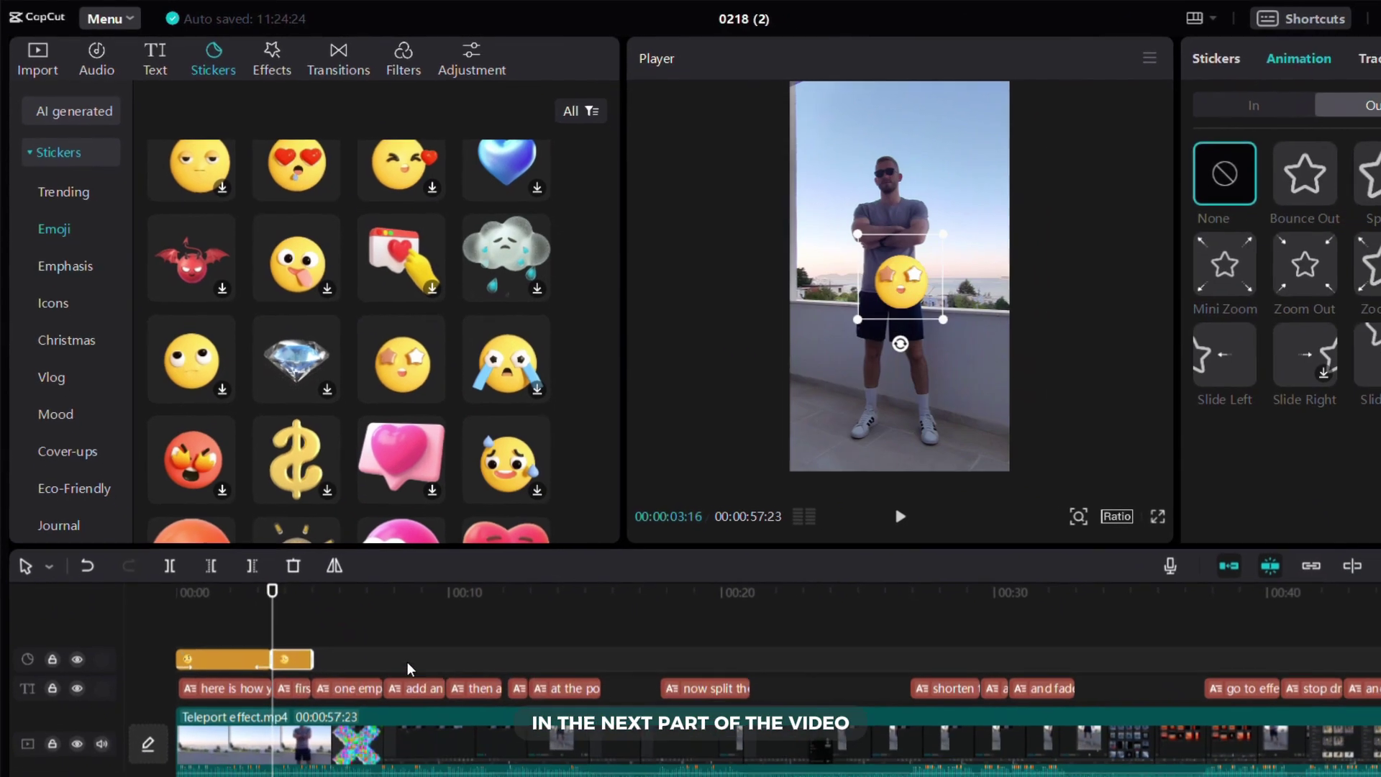
{"action": "left_click", "coordinate": [1253, 105]}
{"action": "left_click", "coordinate": [1291, 174]}
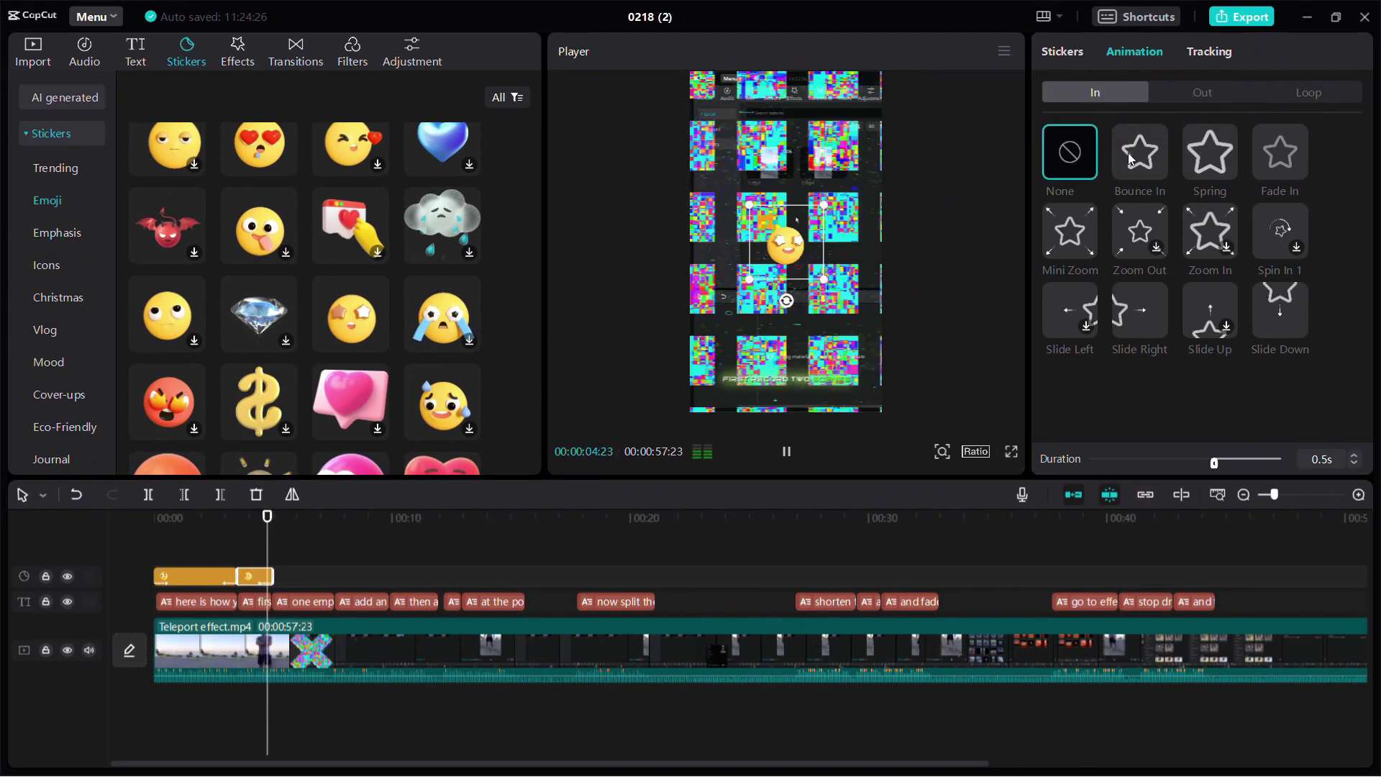
{"action": "left_click", "coordinate": [1129, 156]}
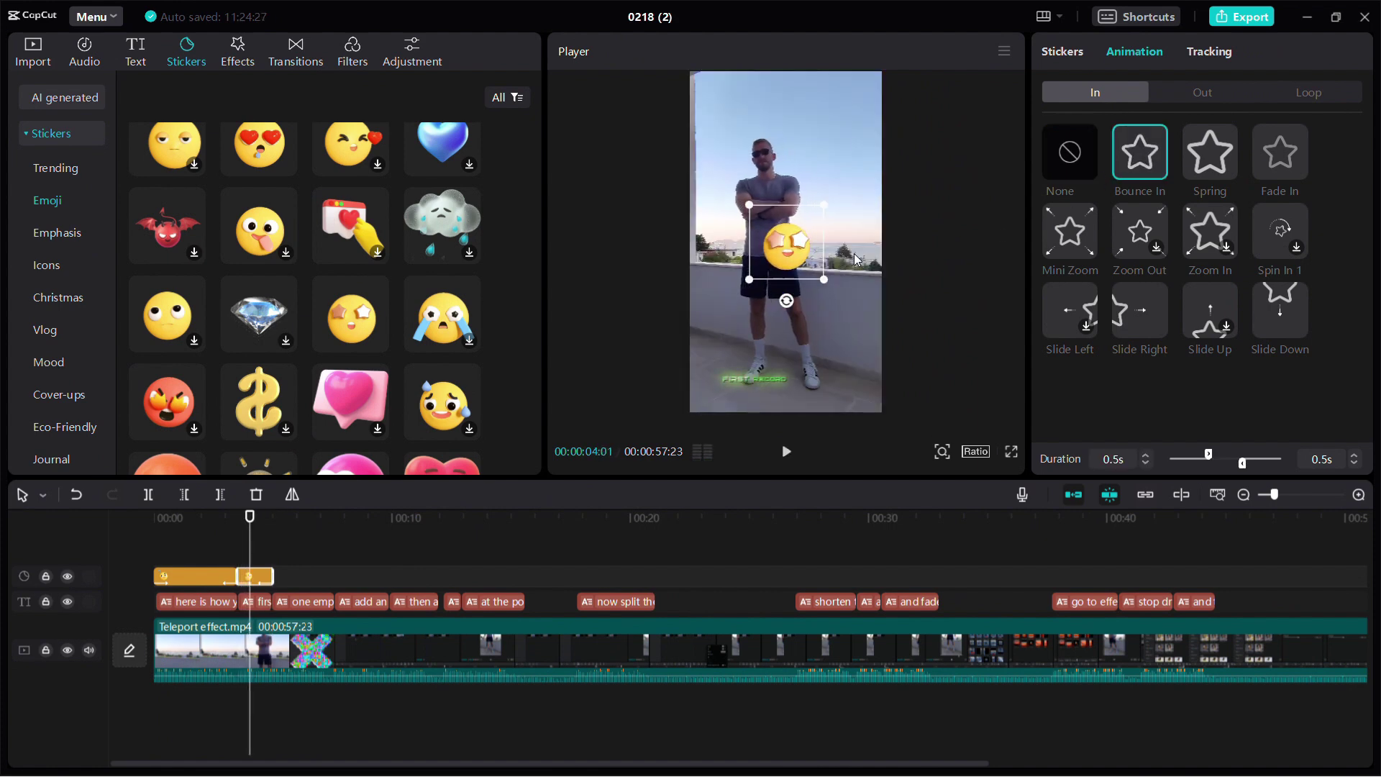
{"action": "left_click_drag", "start_coordinate": [787, 286], "coordinate": [742, 358]}
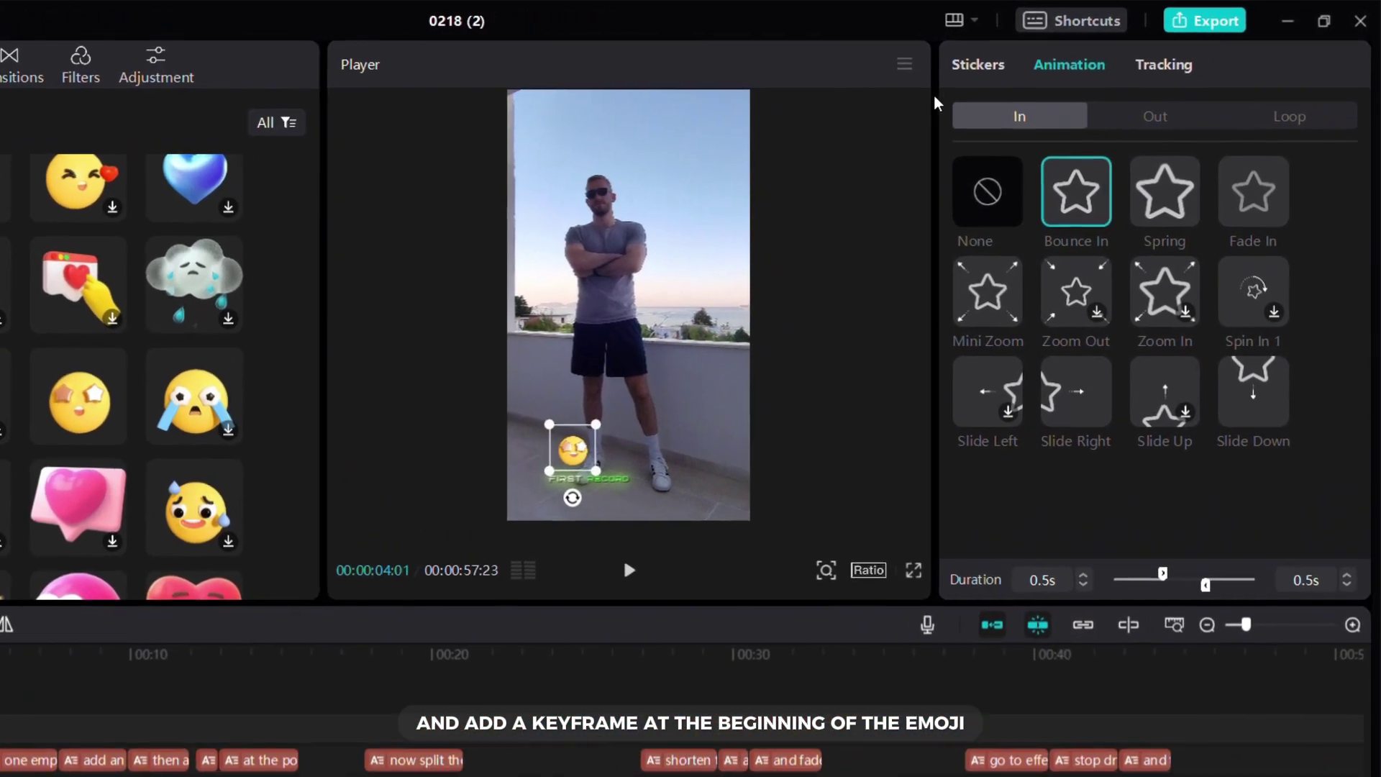
Keyframe the star-eyed emoji's position to slide from X -501 (03:18) to X 511 (04:25)
{"action": "left_click", "coordinate": [1062, 60]}
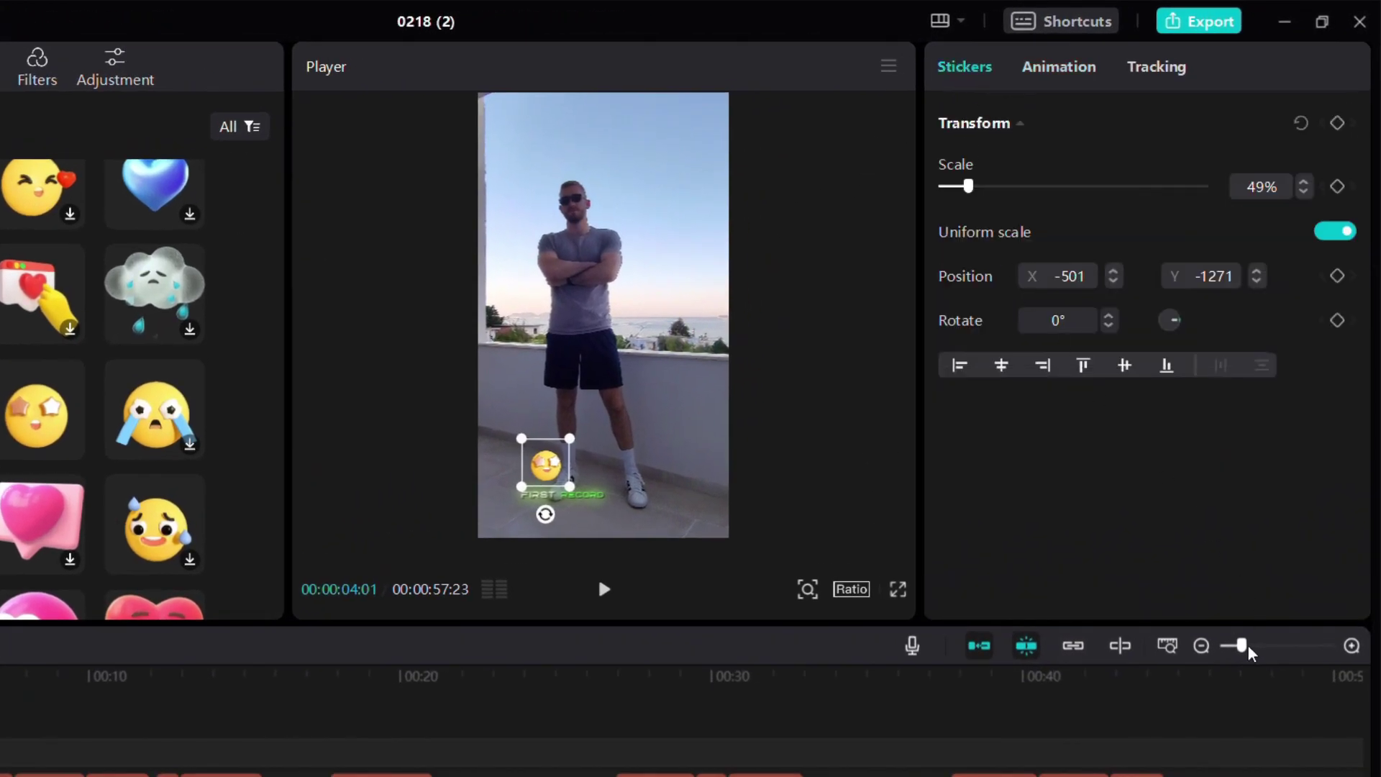
{"action": "left_click_drag", "start_coordinate": [1249, 648], "coordinate": [1267, 654]}
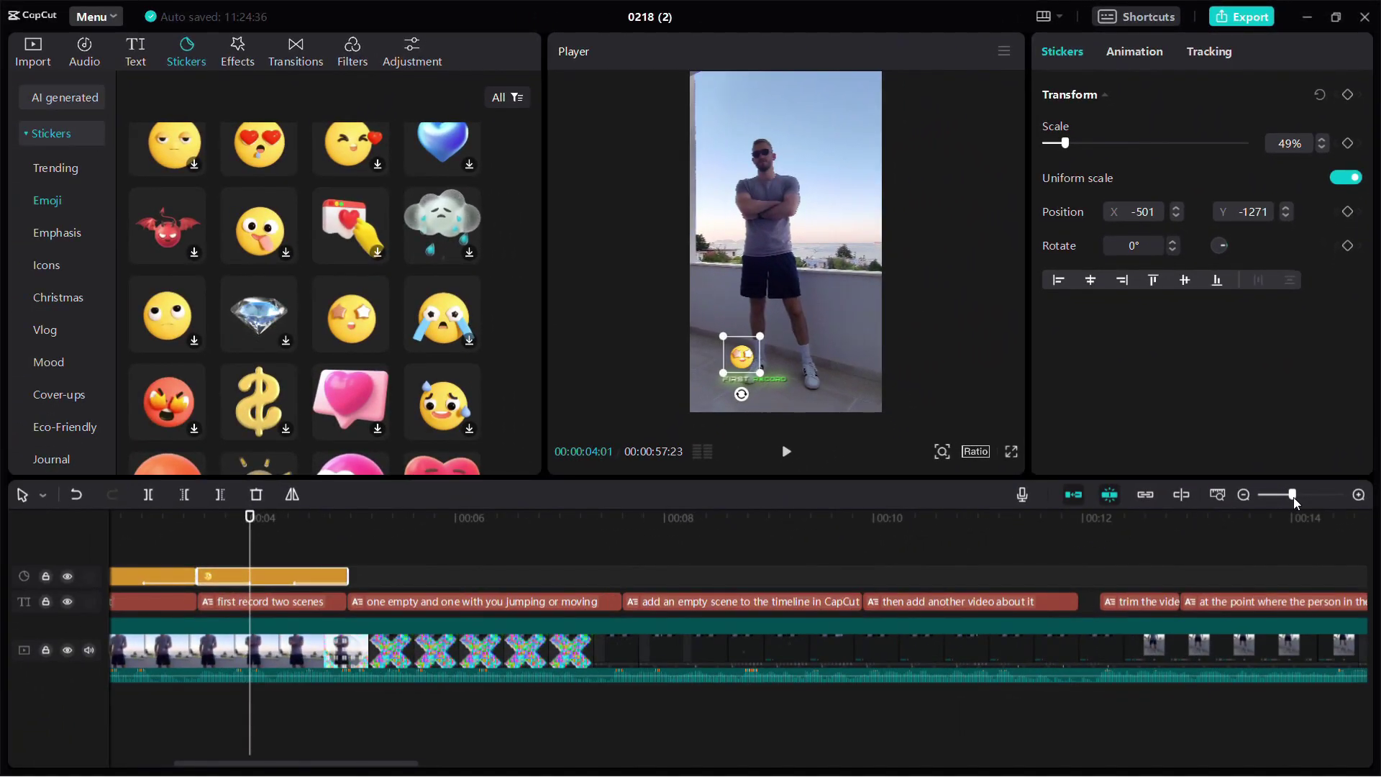
{"action": "left_click_drag", "start_coordinate": [1292, 501], "coordinate": [1301, 502]}
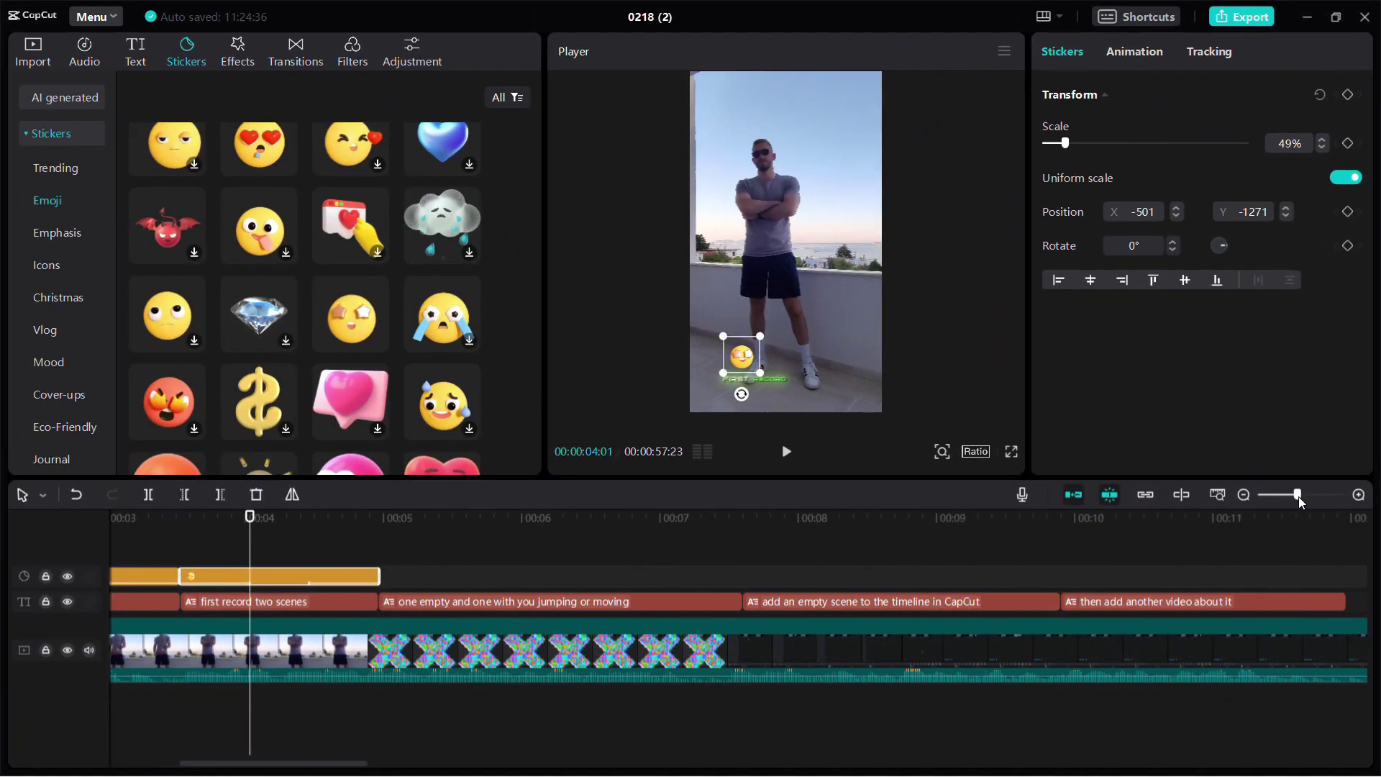
{"action": "mouse_move", "coordinate": [207, 543]}
{"action": "left_mouse_down"}
{"action": "mouse_move", "coordinate": [179, 550]}
{"action": "mouse_move", "coordinate": [191, 554]}
{"action": "left_mouse_up"}
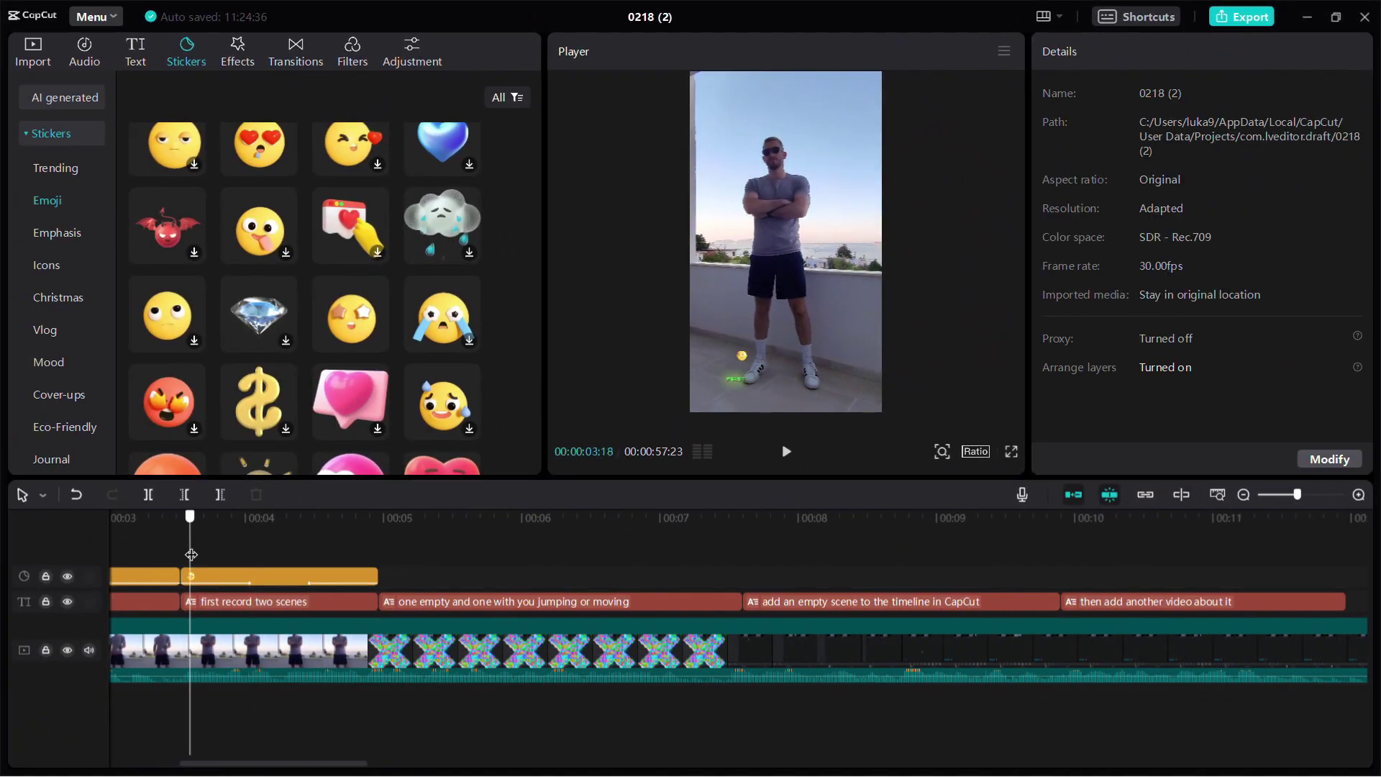
{"action": "left_click", "coordinate": [219, 576]}
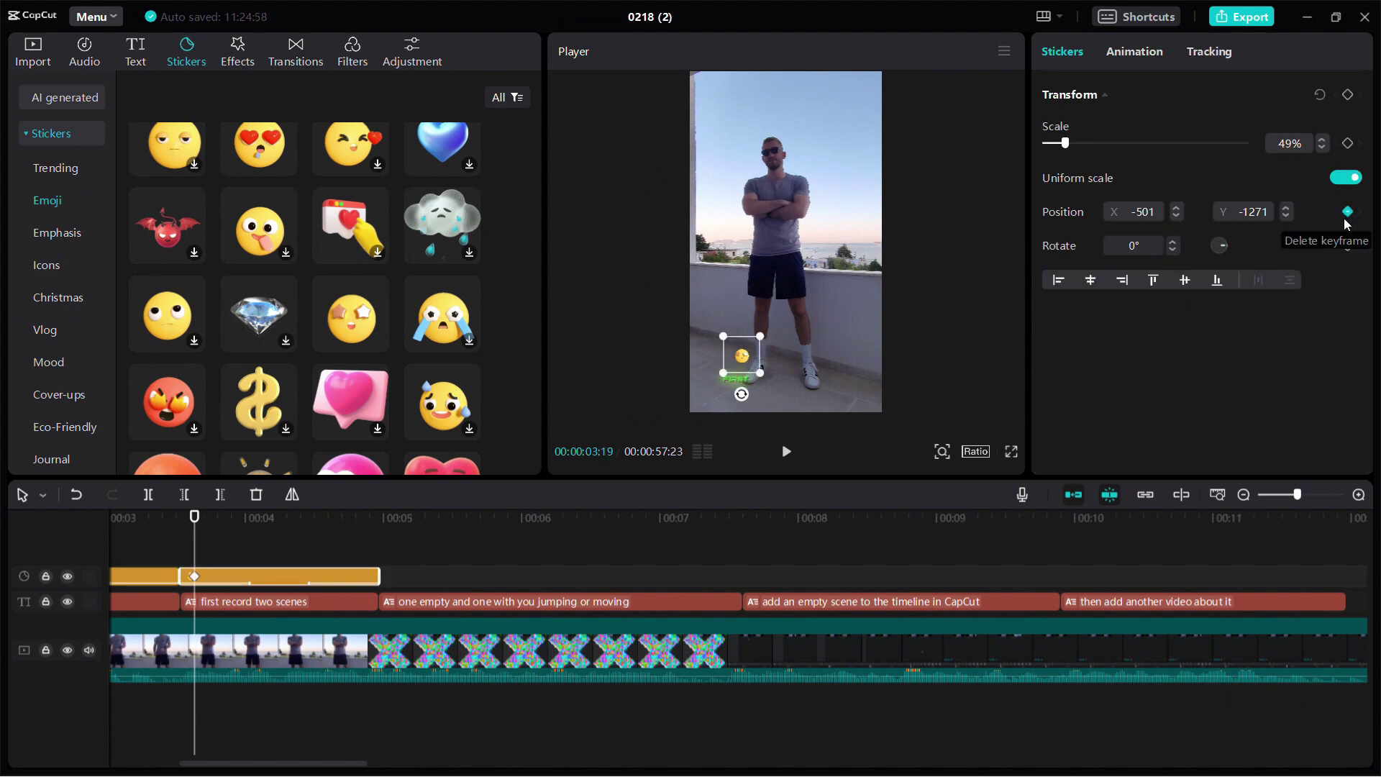
{"action": "left_click_drag", "start_coordinate": [364, 547], "coordinate": [359, 556]}
{"action": "left_click", "coordinate": [362, 577]}
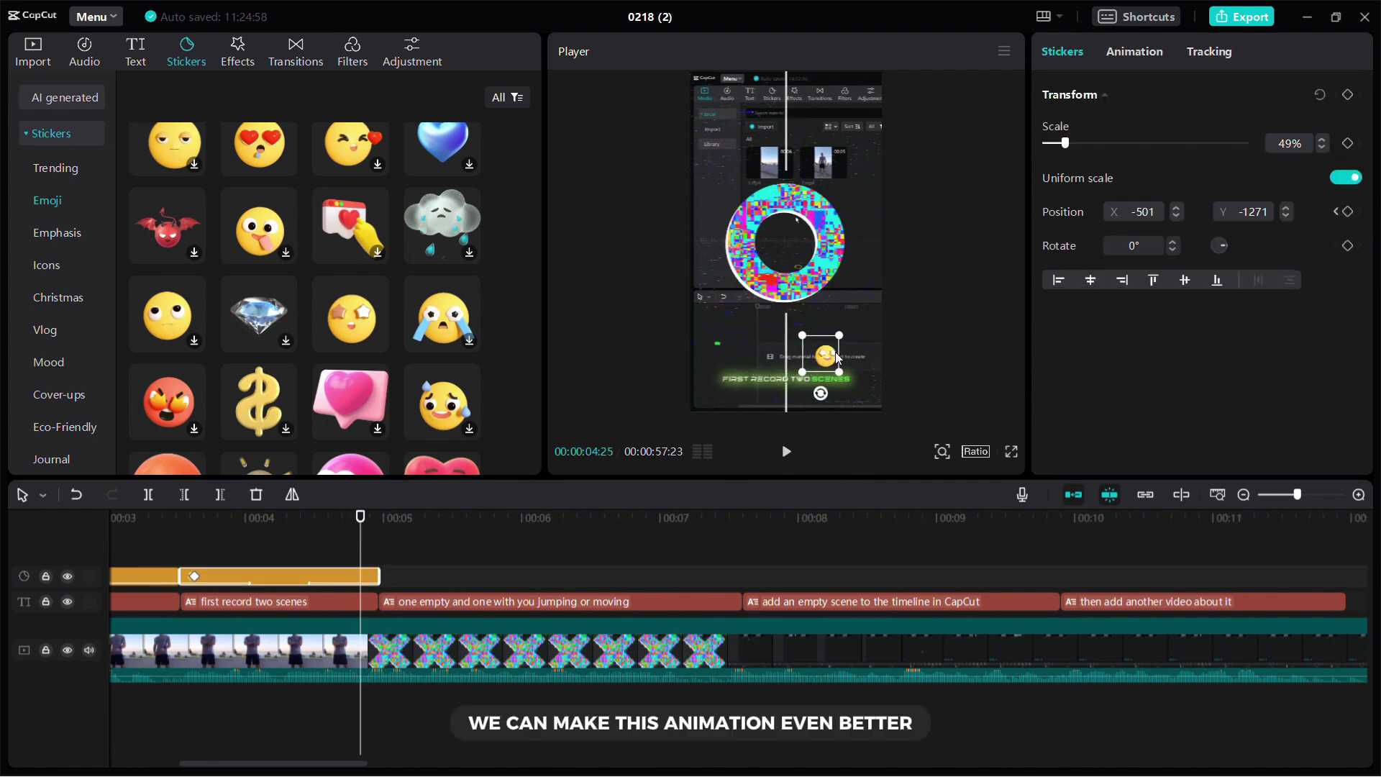
Apply Ease Out 1 easing to the emoji's X-position keyframe, then hide the keyframe graph
{"action": "right_click", "coordinate": [341, 577]}
{"action": "left_click", "coordinate": [391, 683]}
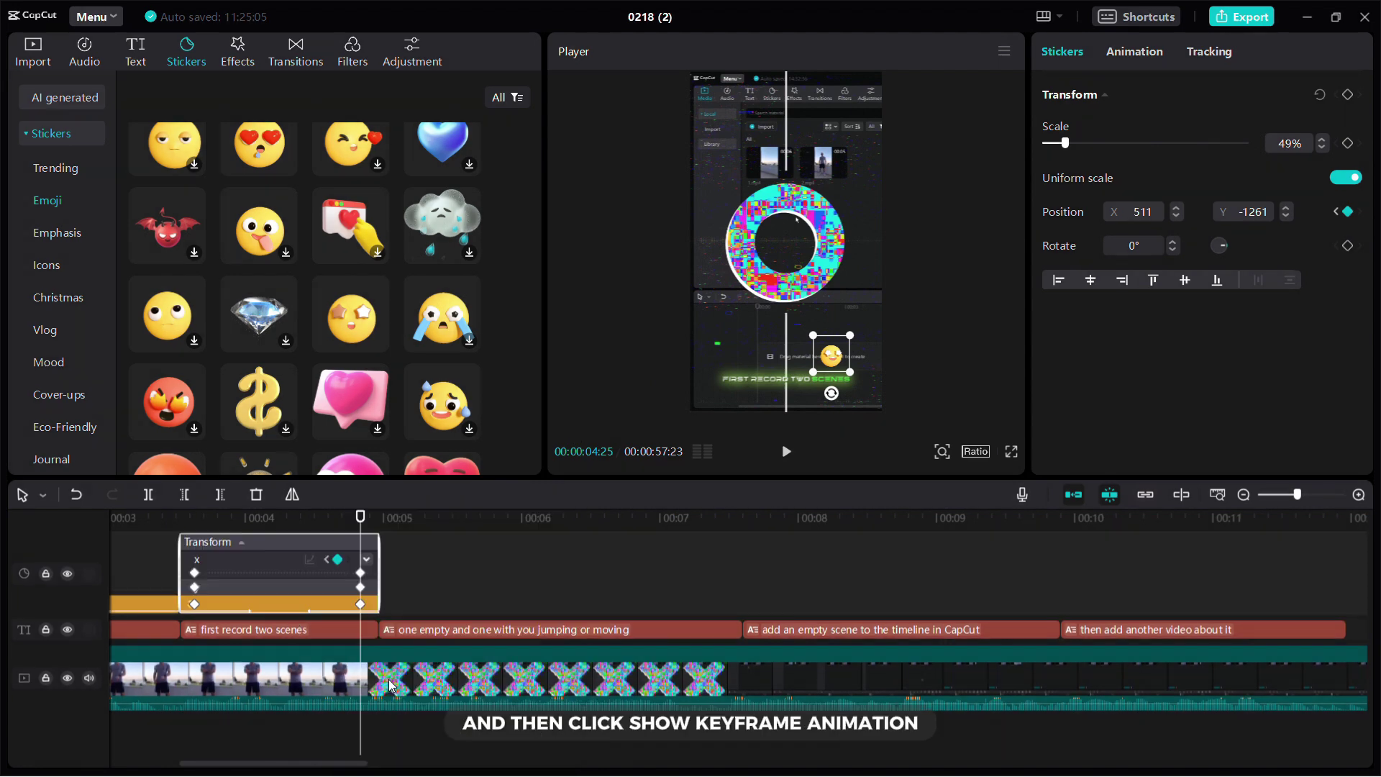
{"action": "left_click", "coordinate": [367, 560]}
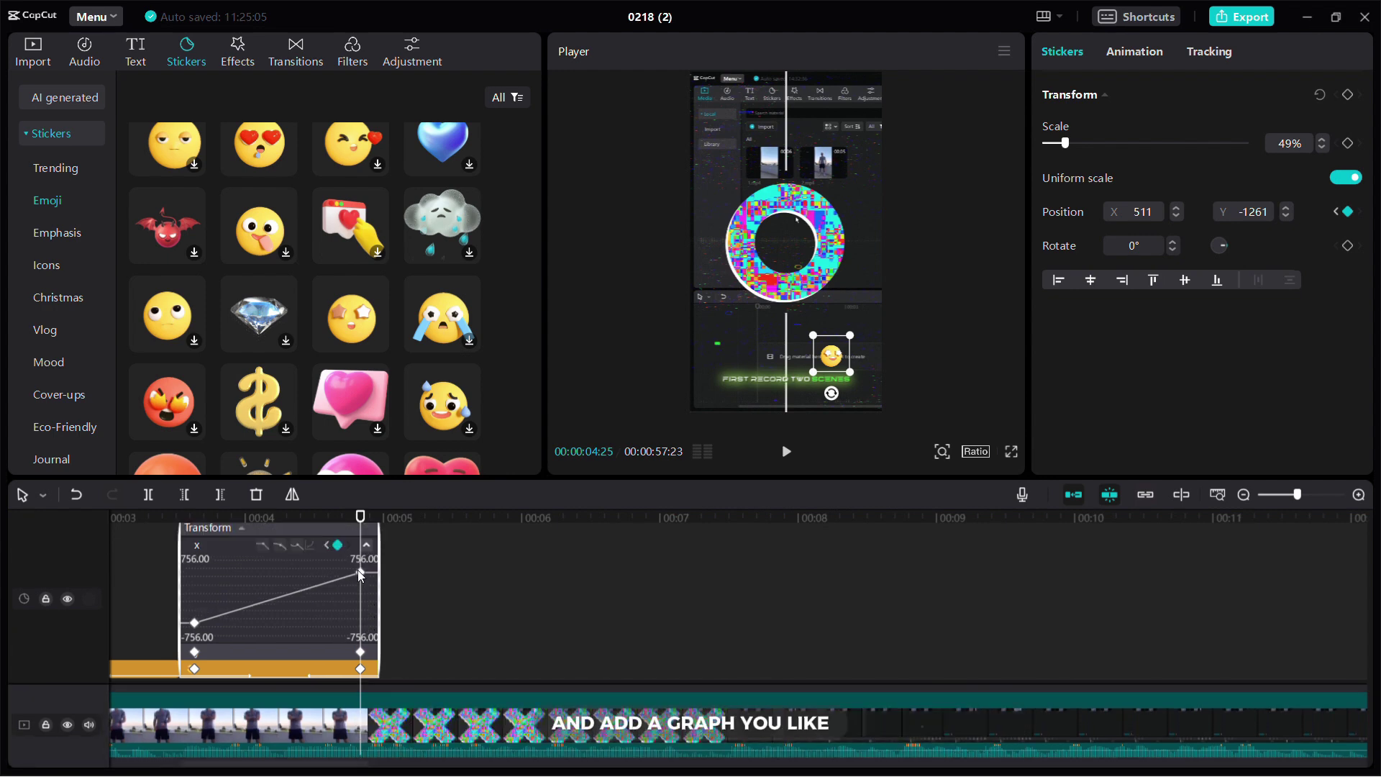
{"action": "right_click", "coordinate": [360, 574]}
{"action": "left_click", "coordinate": [369, 587]}
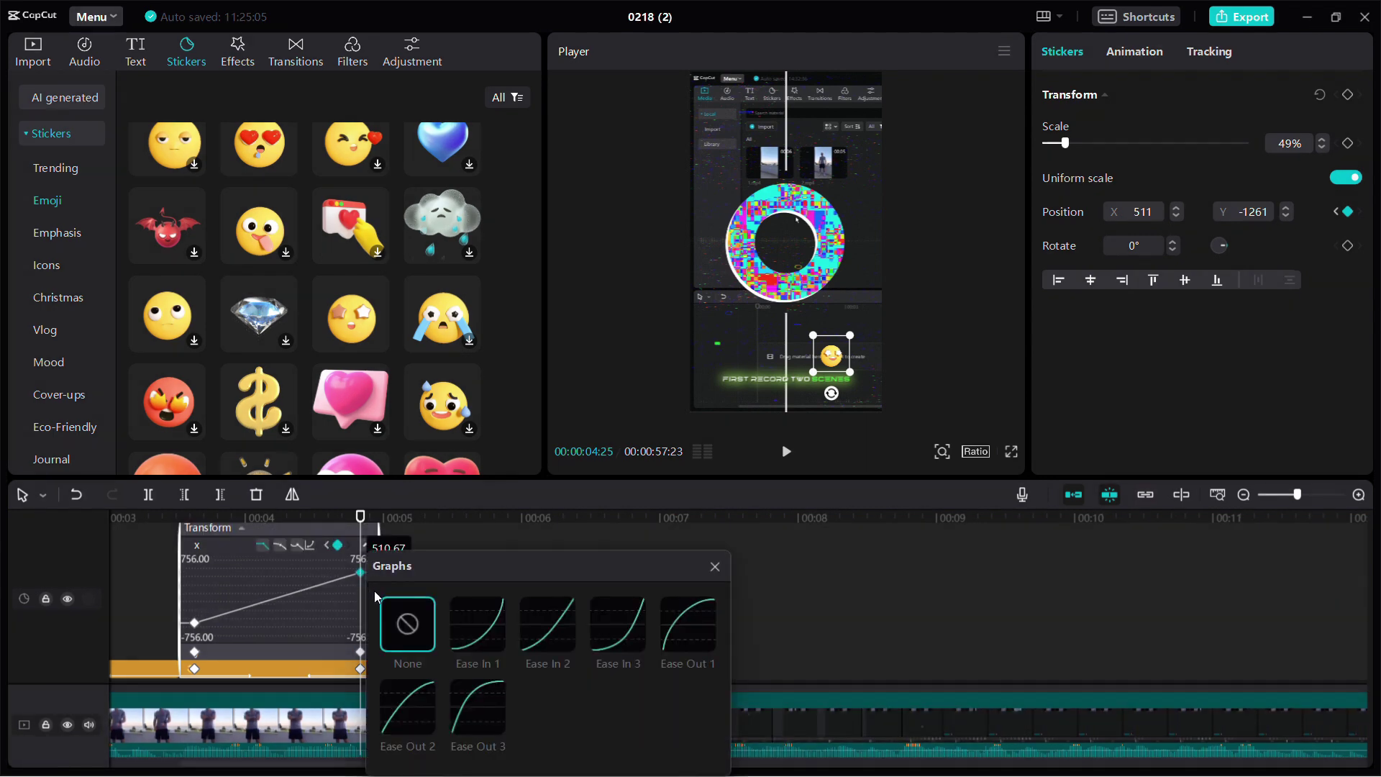
{"action": "left_click", "coordinate": [677, 636]}
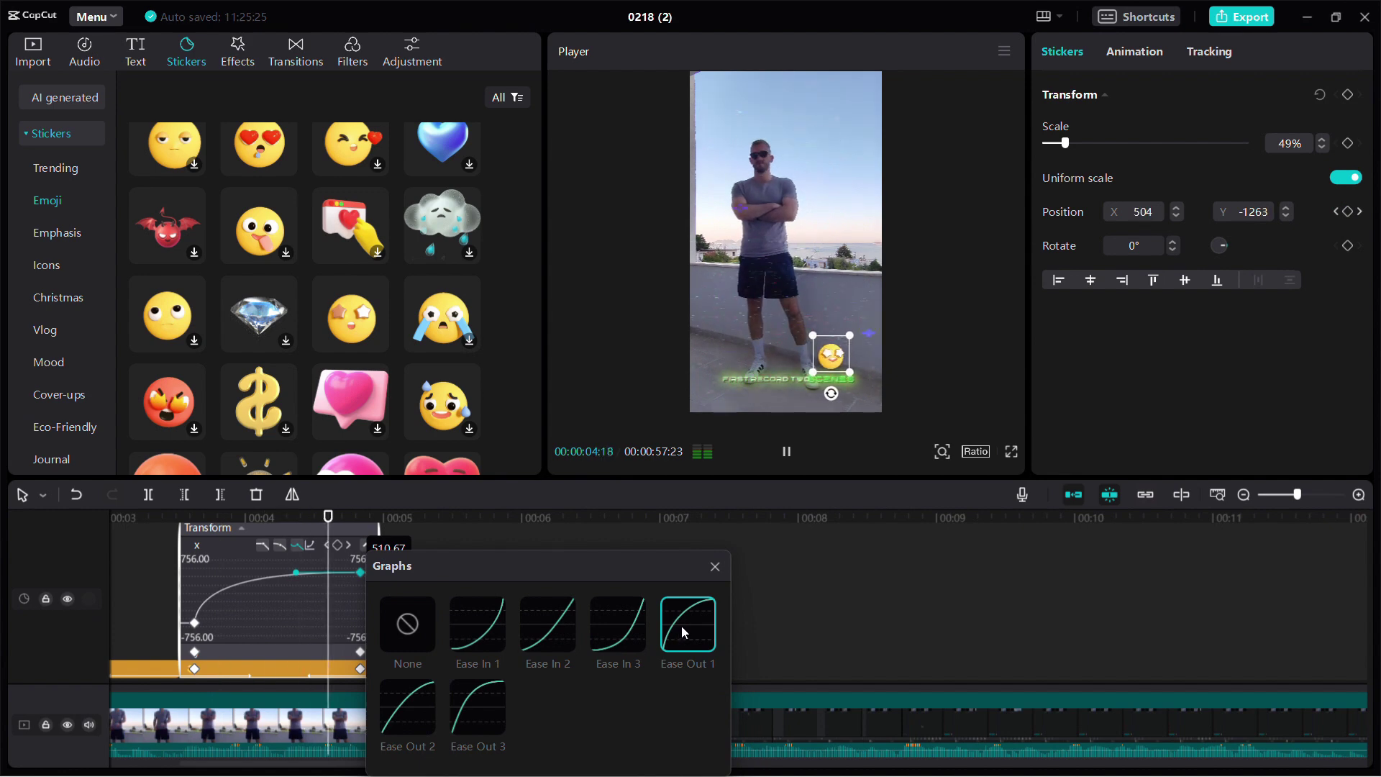
{"action": "left_click", "coordinate": [715, 567]}
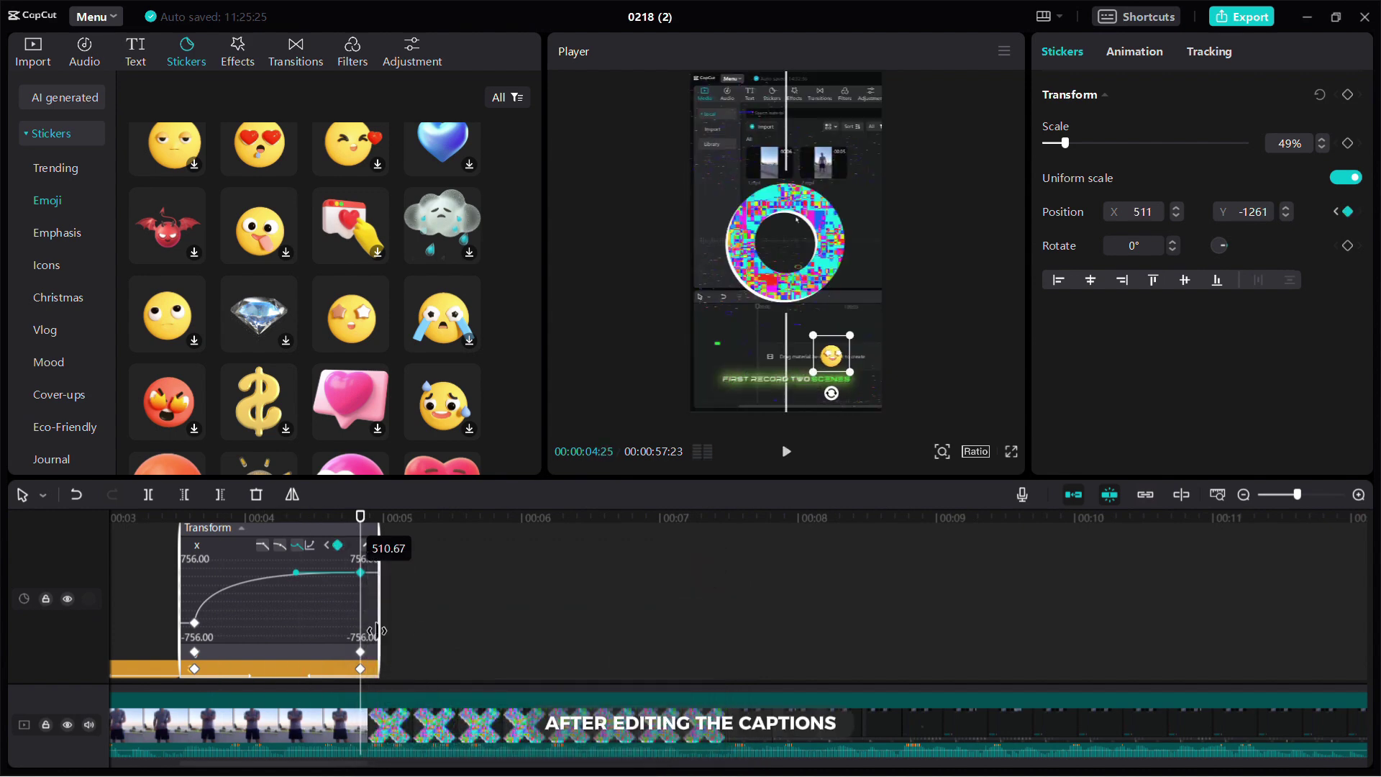
{"action": "right_click", "coordinate": [300, 647]}
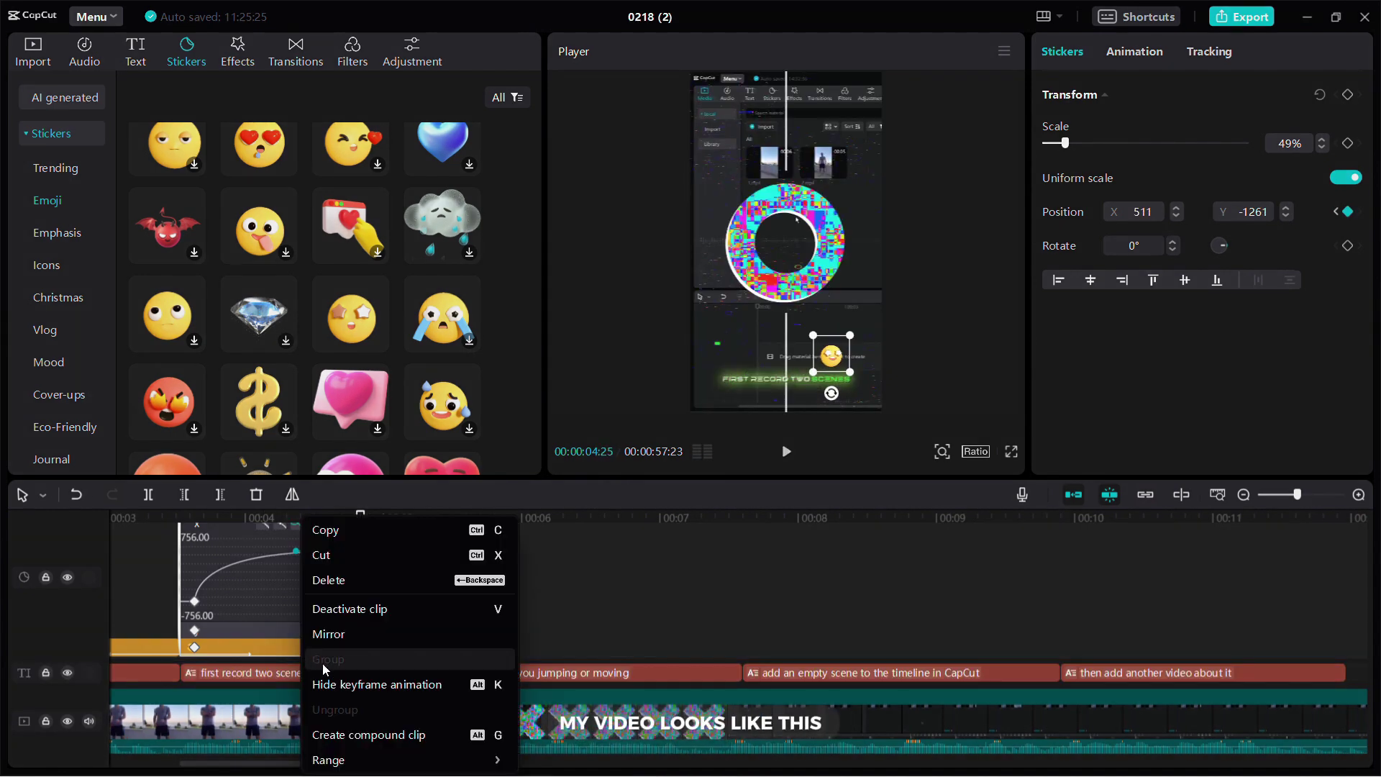
{"action": "left_click", "coordinate": [352, 686]}
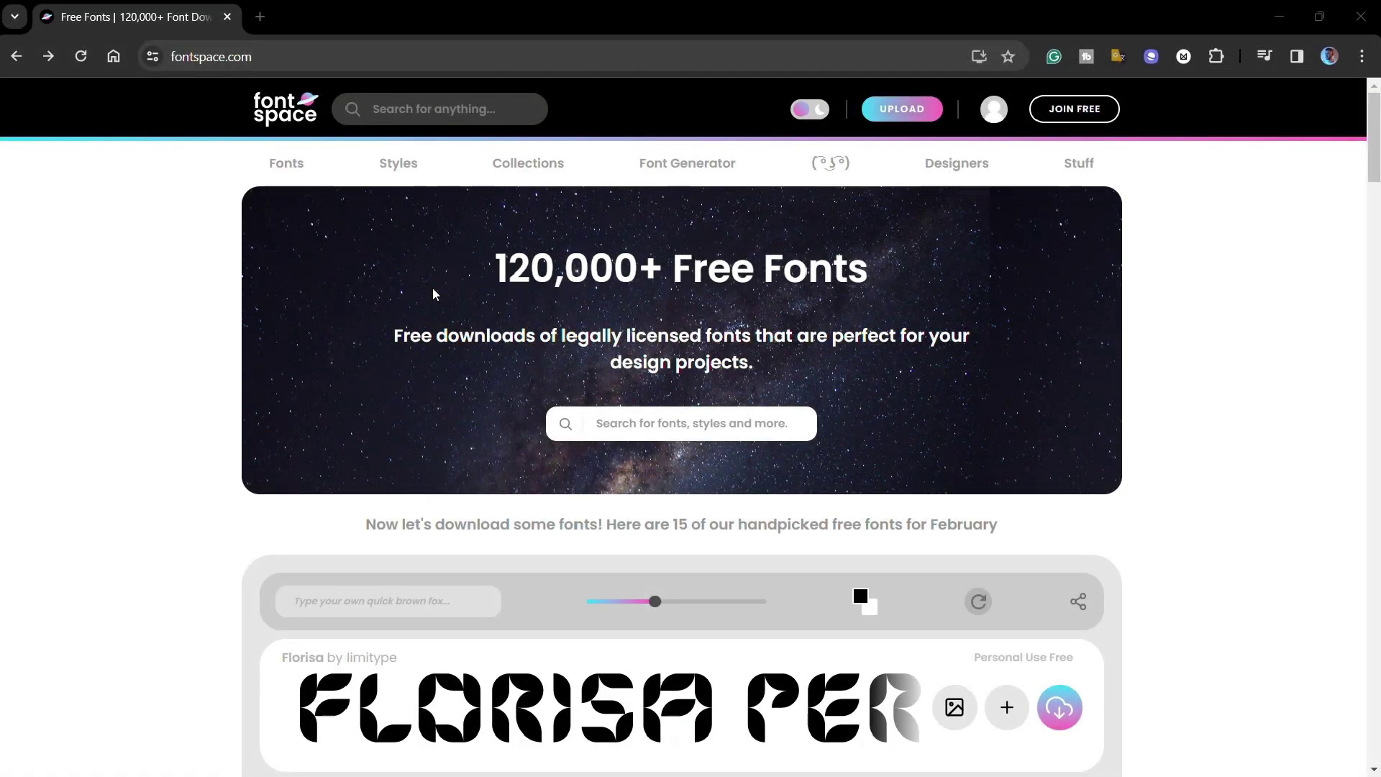
Search FontSpace for 'komika axis' and open the Komika Poster font page
{"action": "left_click", "coordinate": [464, 115]}
{"action": "type", "text": "komika axis"}
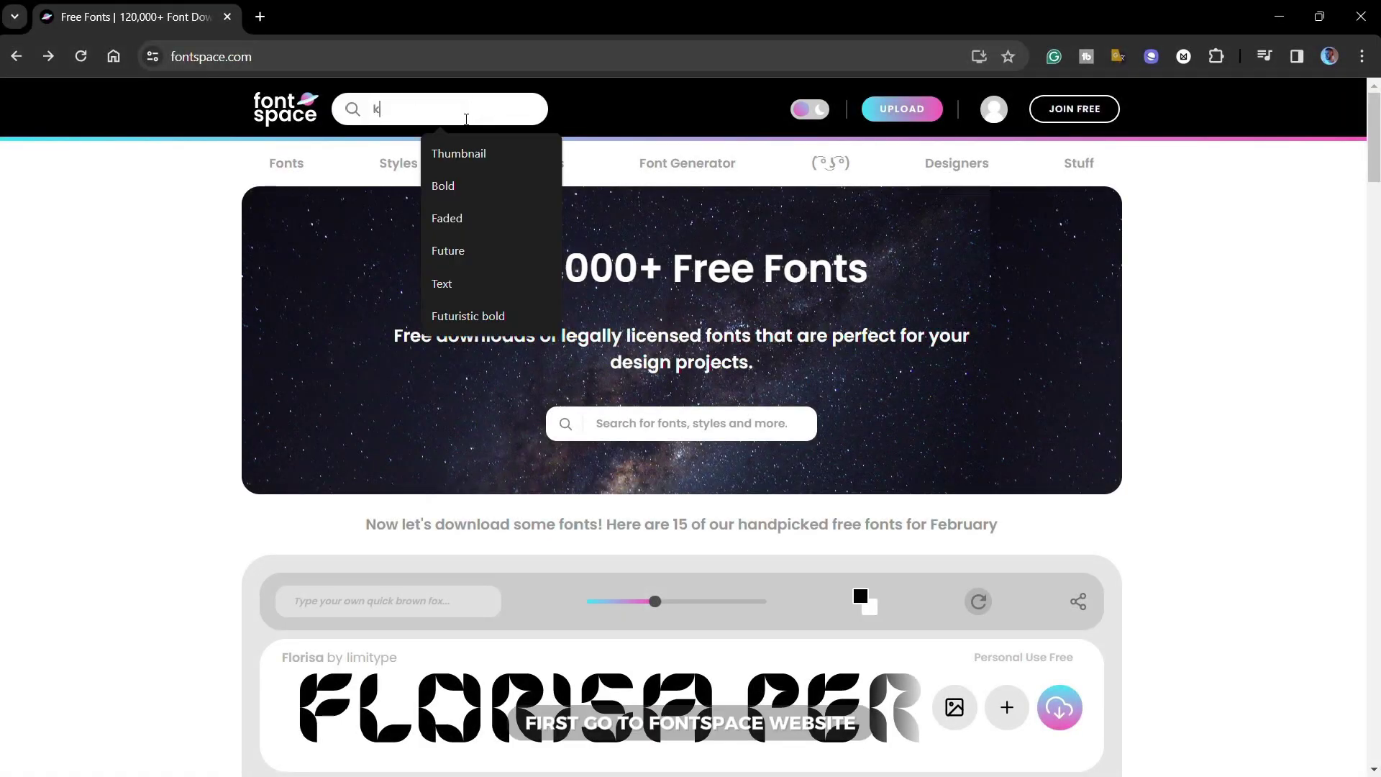
{"action": "key", "text": "Return"}
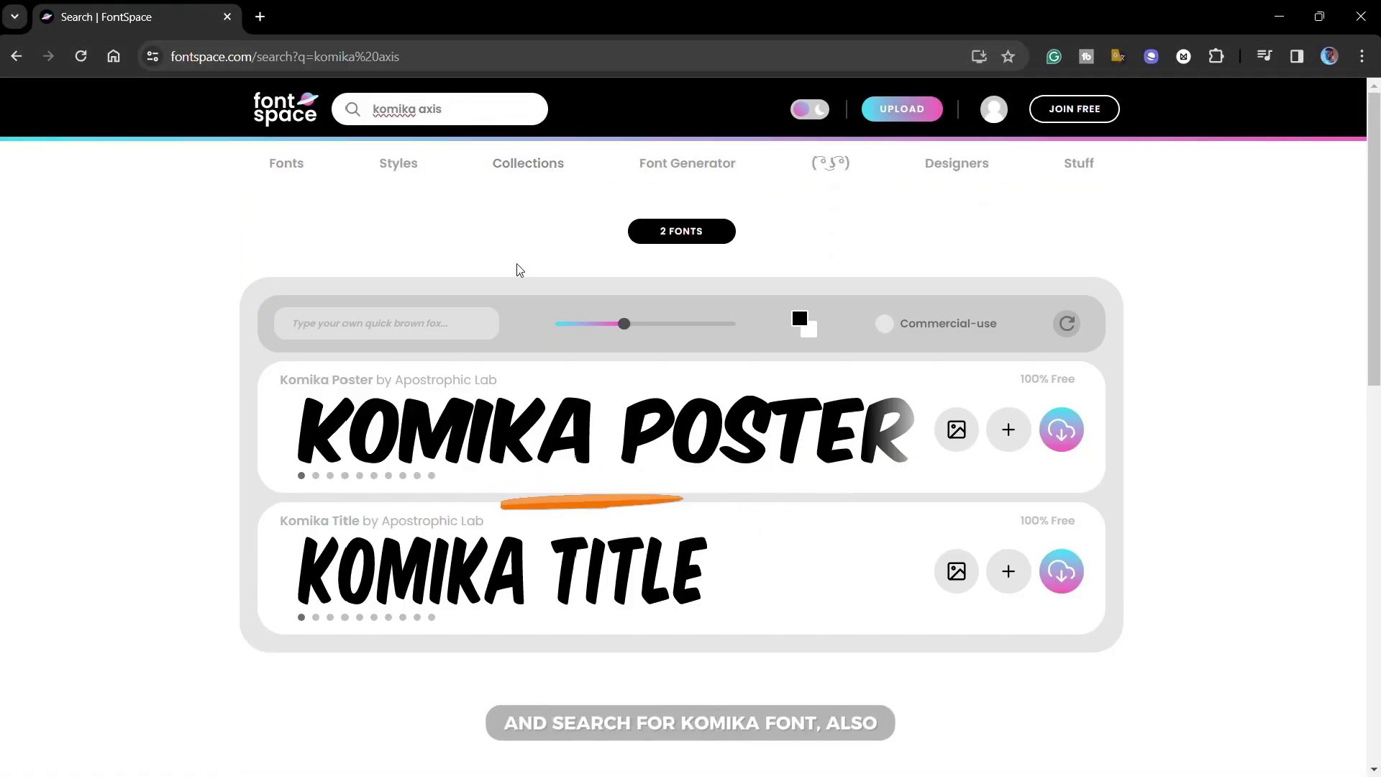
{"action": "left_click", "coordinate": [539, 428]}
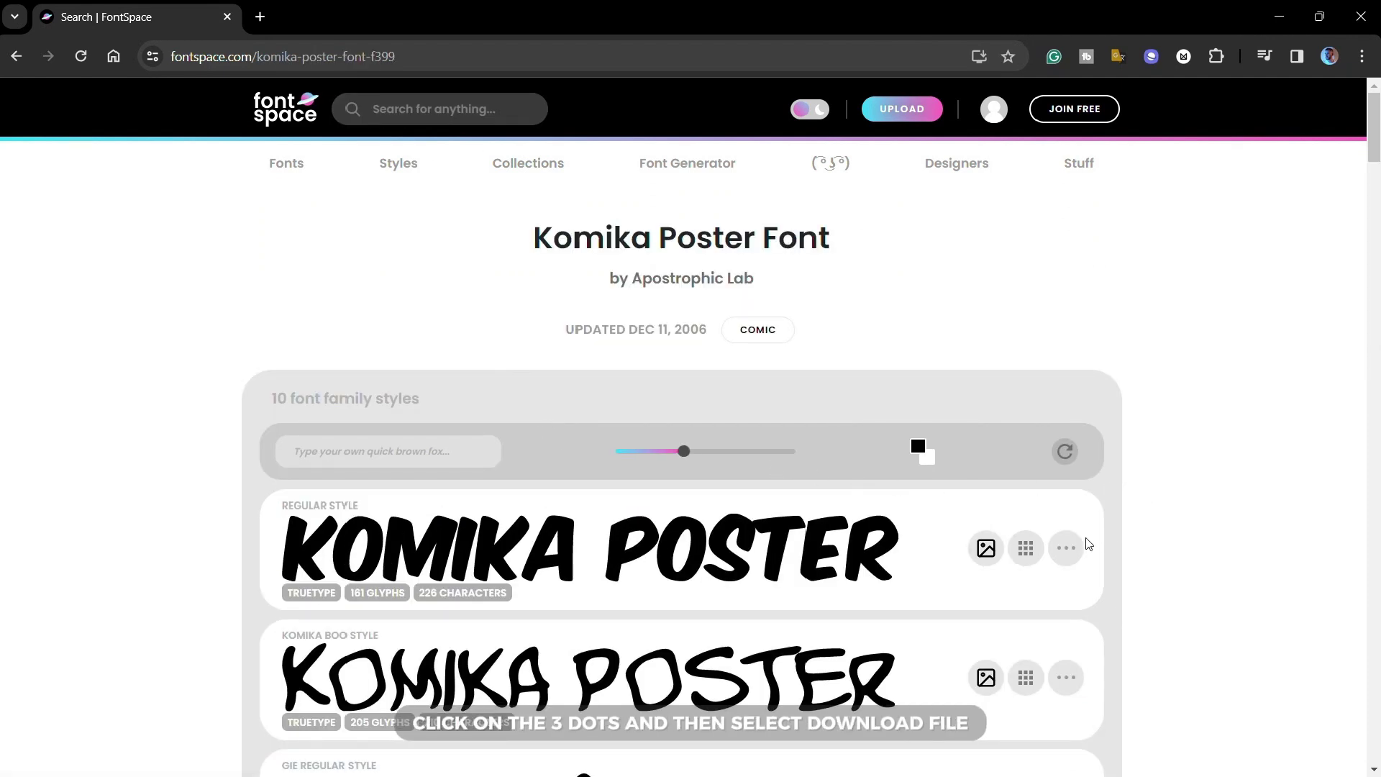
Download the Komika Poster Regular file and install the Komika Axis font
{"action": "left_click", "coordinate": [1068, 548]}
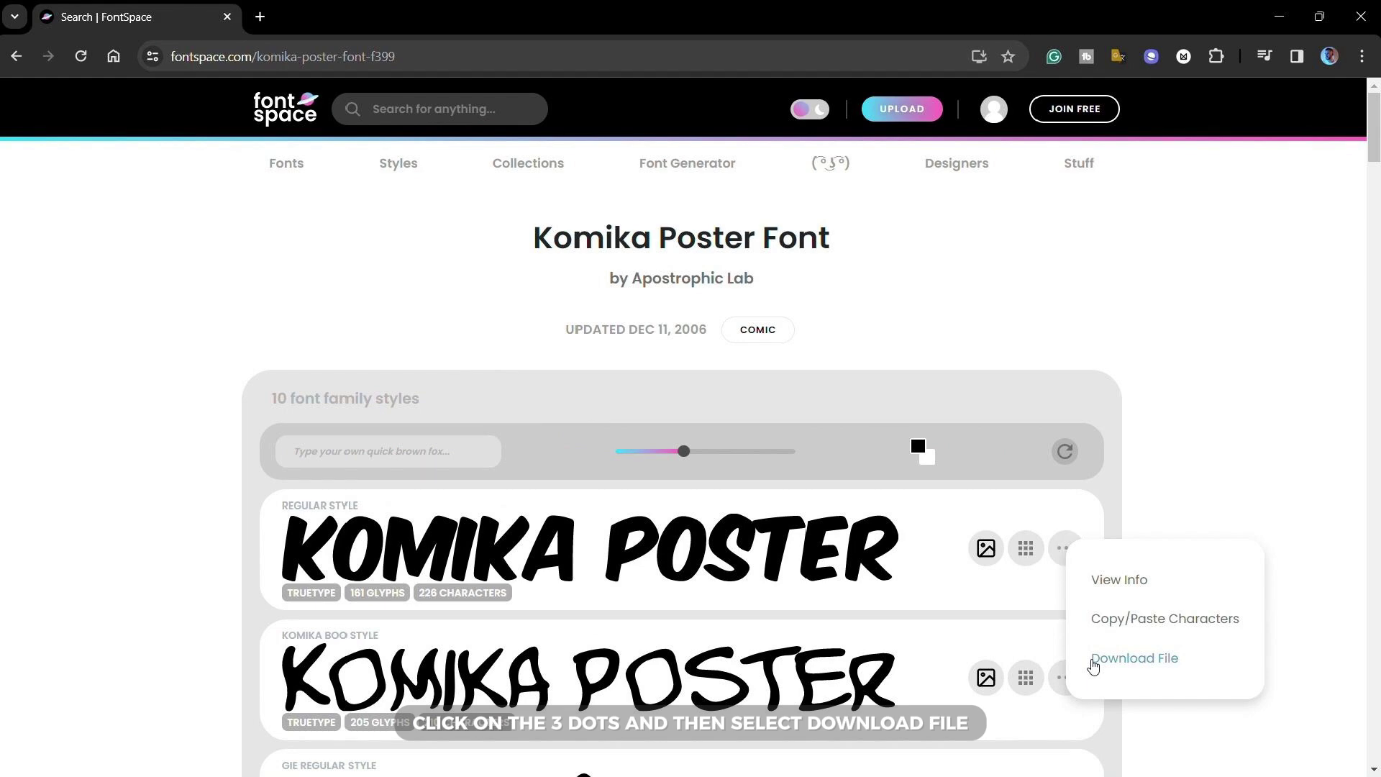
{"action": "left_click", "coordinate": [1093, 660]}
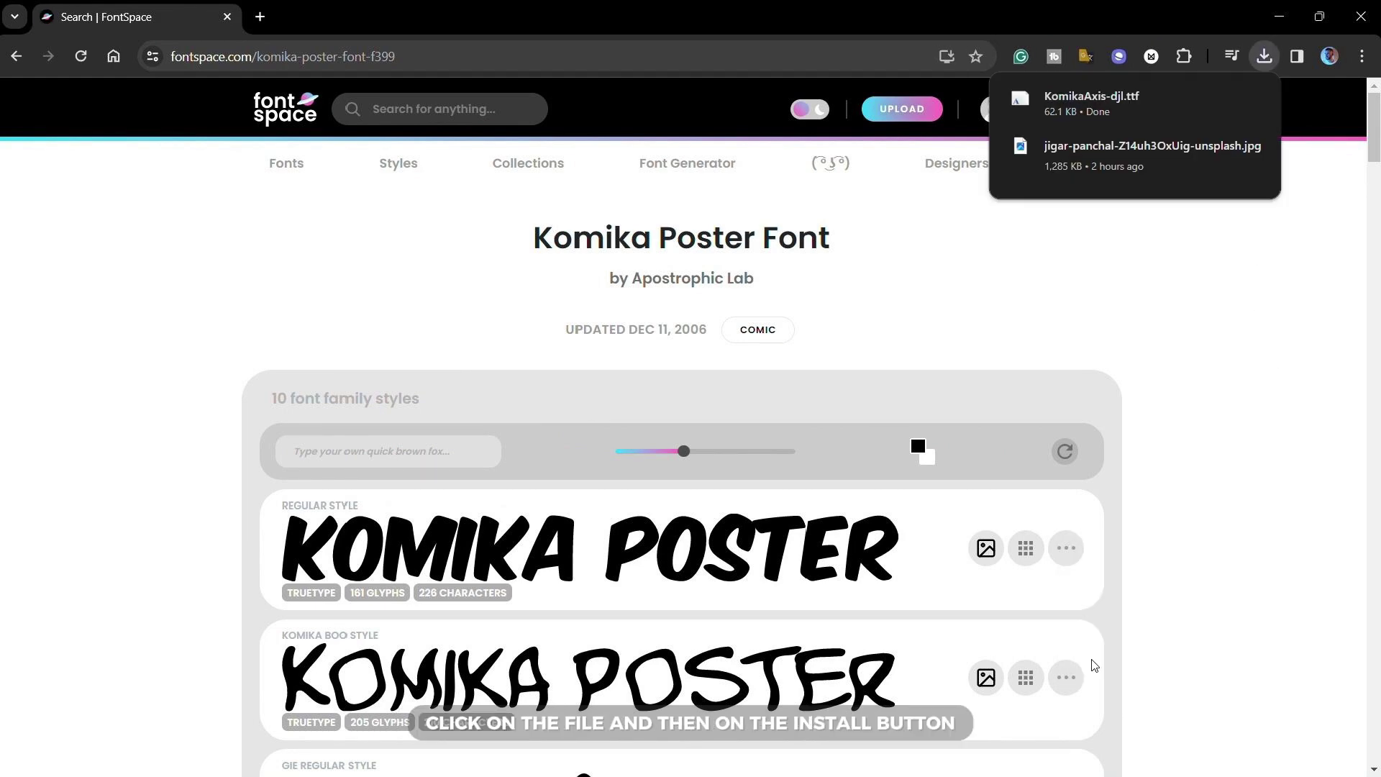
{"action": "left_click", "coordinate": [1091, 102]}
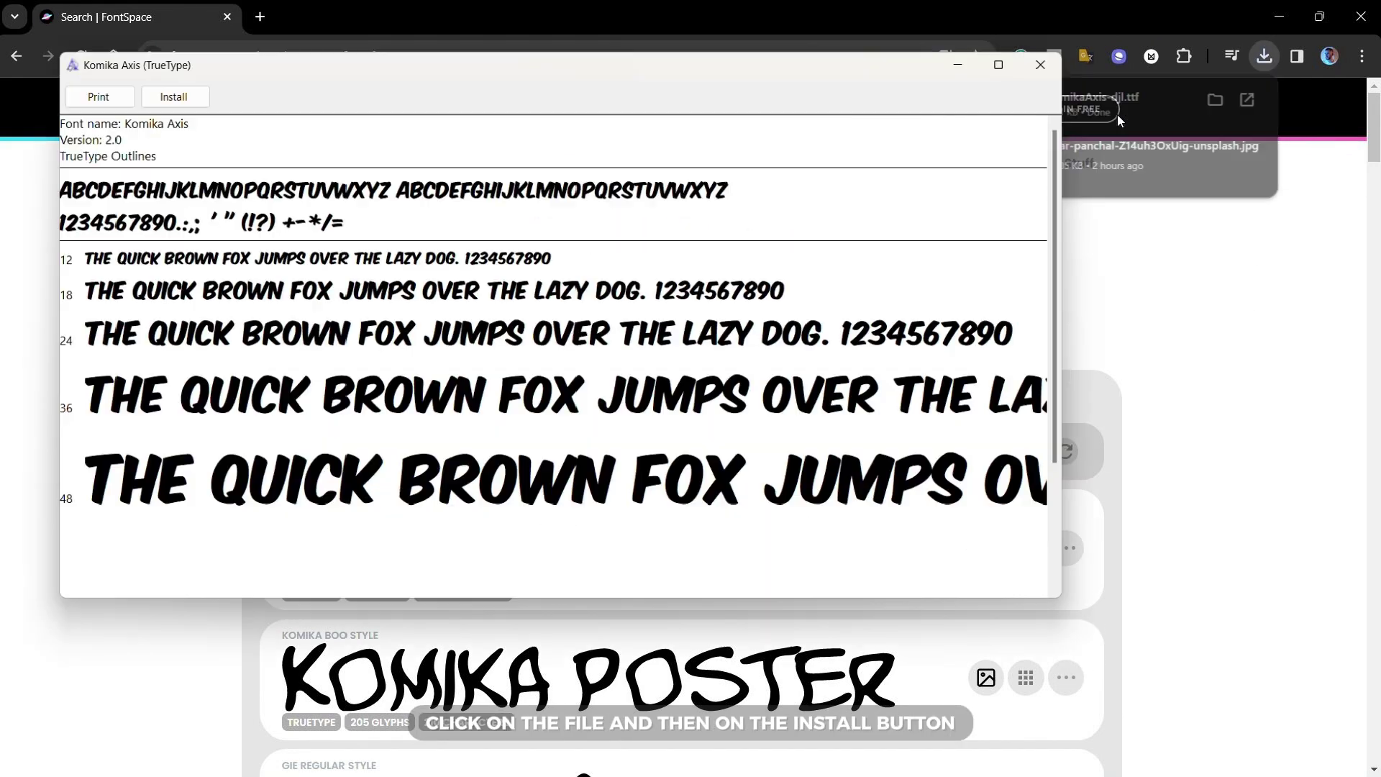
{"action": "left_click", "coordinate": [192, 94]}
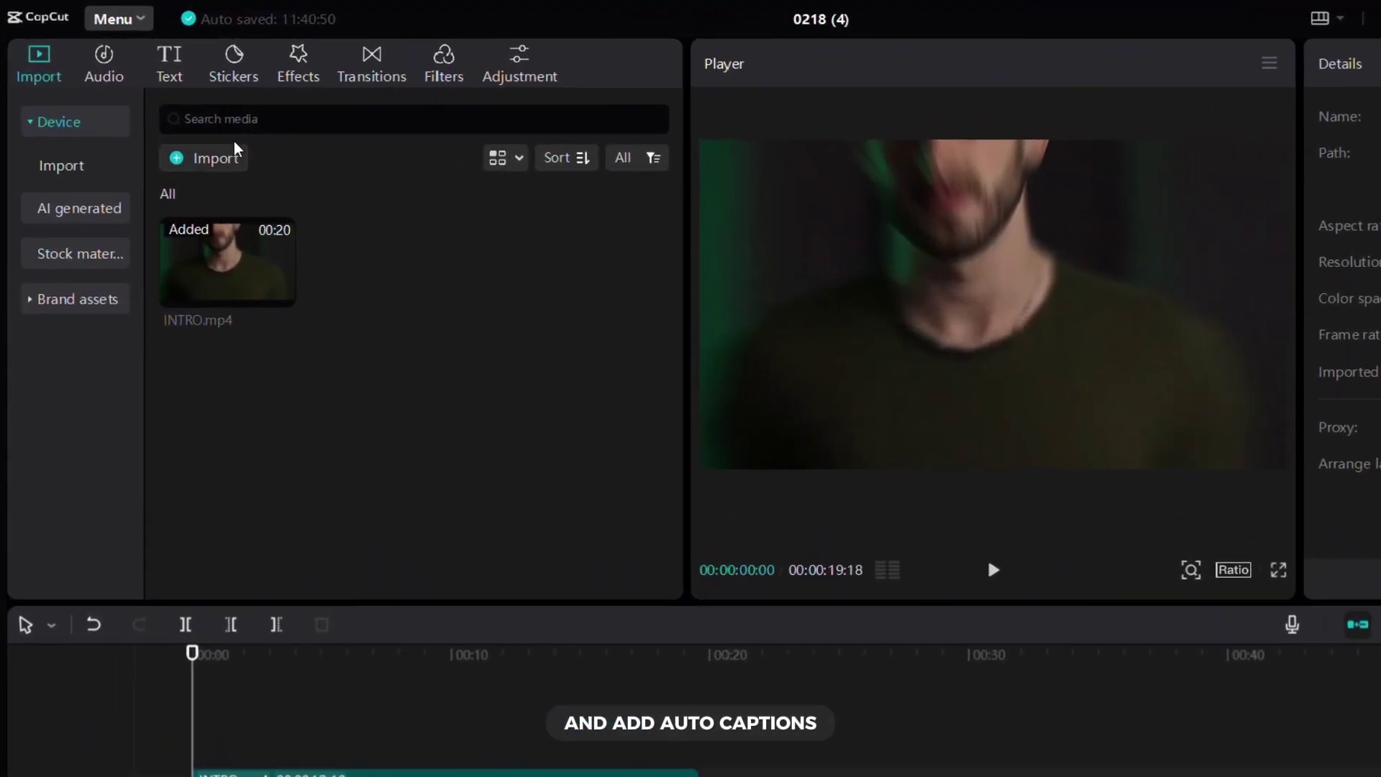
Generate English auto captions from INTRO.mp4's speech
{"action": "left_click", "coordinate": [192, 78]}
{"action": "left_click", "coordinate": [107, 143]}
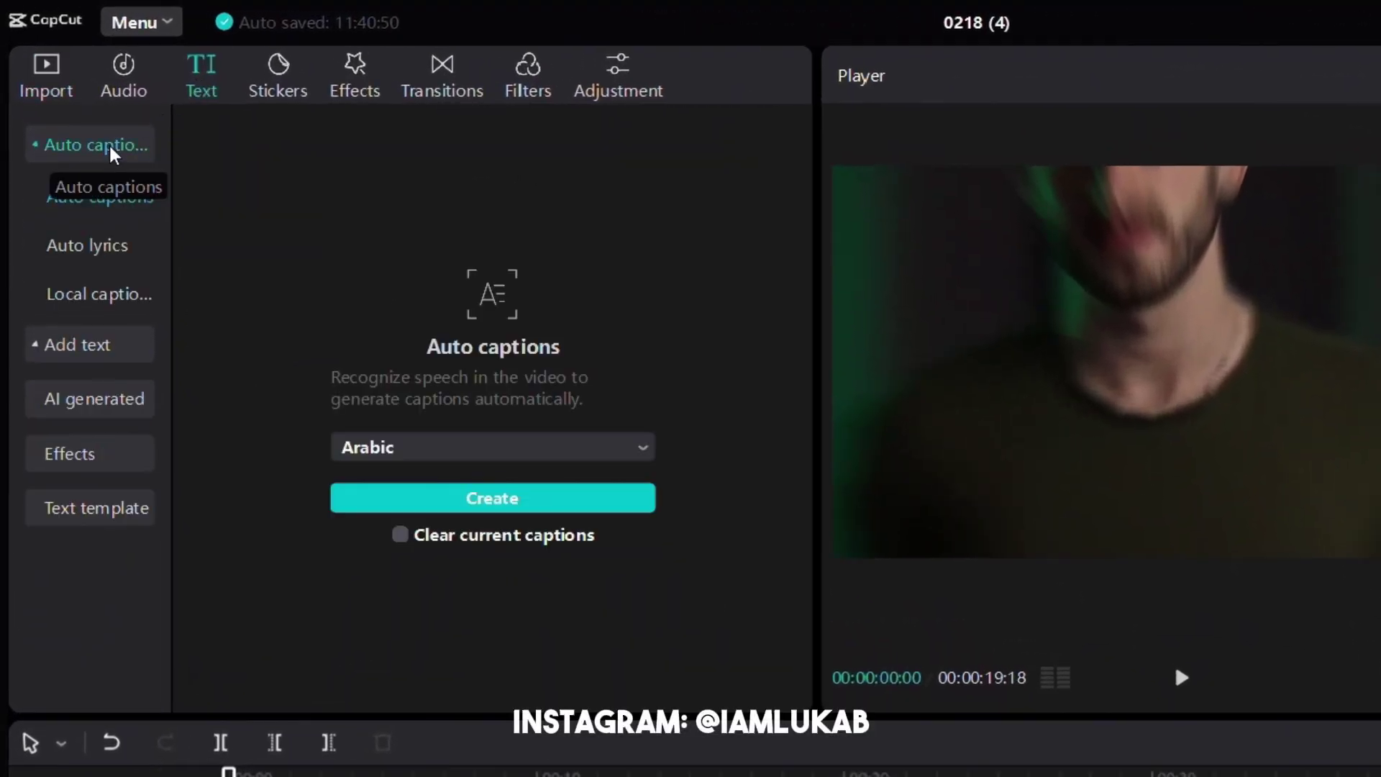
{"action": "left_click", "coordinate": [461, 450]}
{"action": "left_click", "coordinate": [429, 704]}
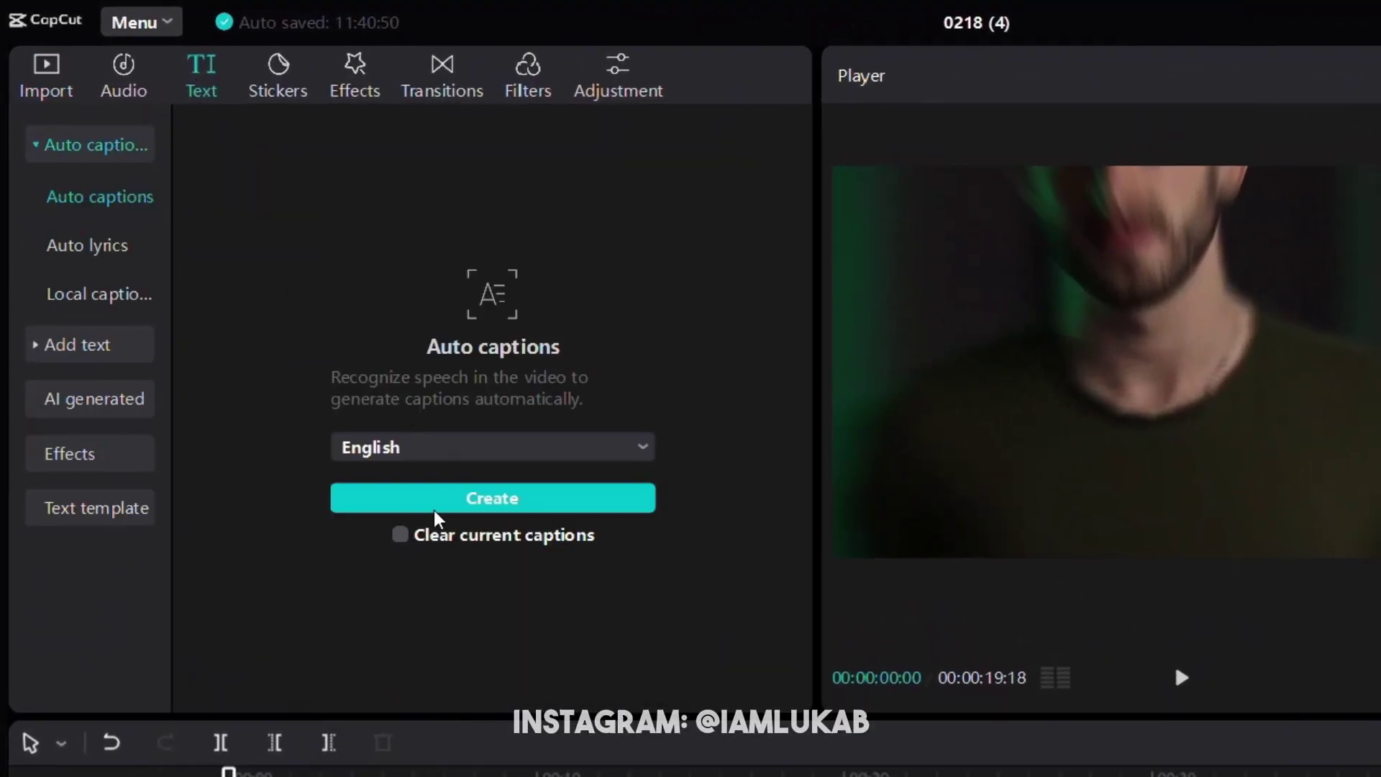
{"action": "left_click", "coordinate": [441, 498]}
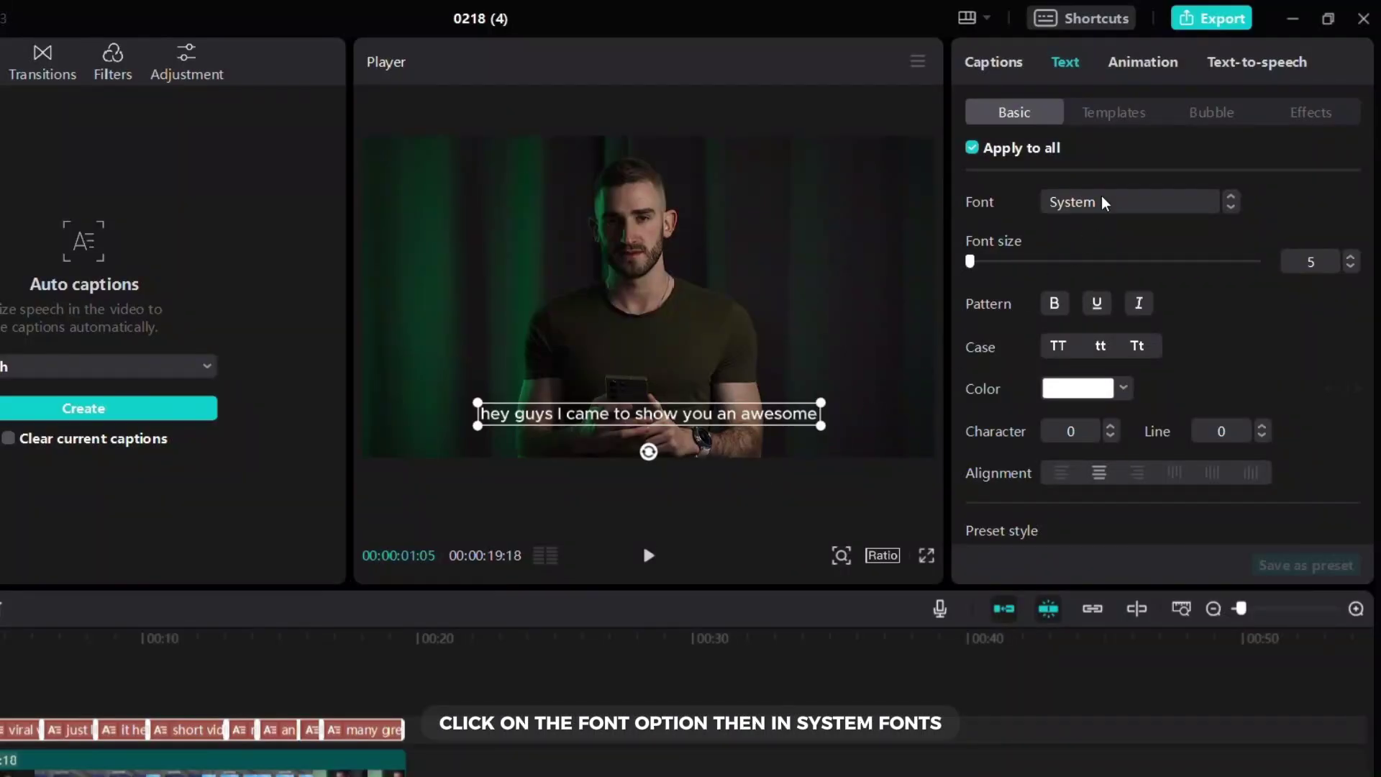
Set the caption font to Komika Axis from the system fonts
{"action": "left_click", "coordinate": [1105, 203]}
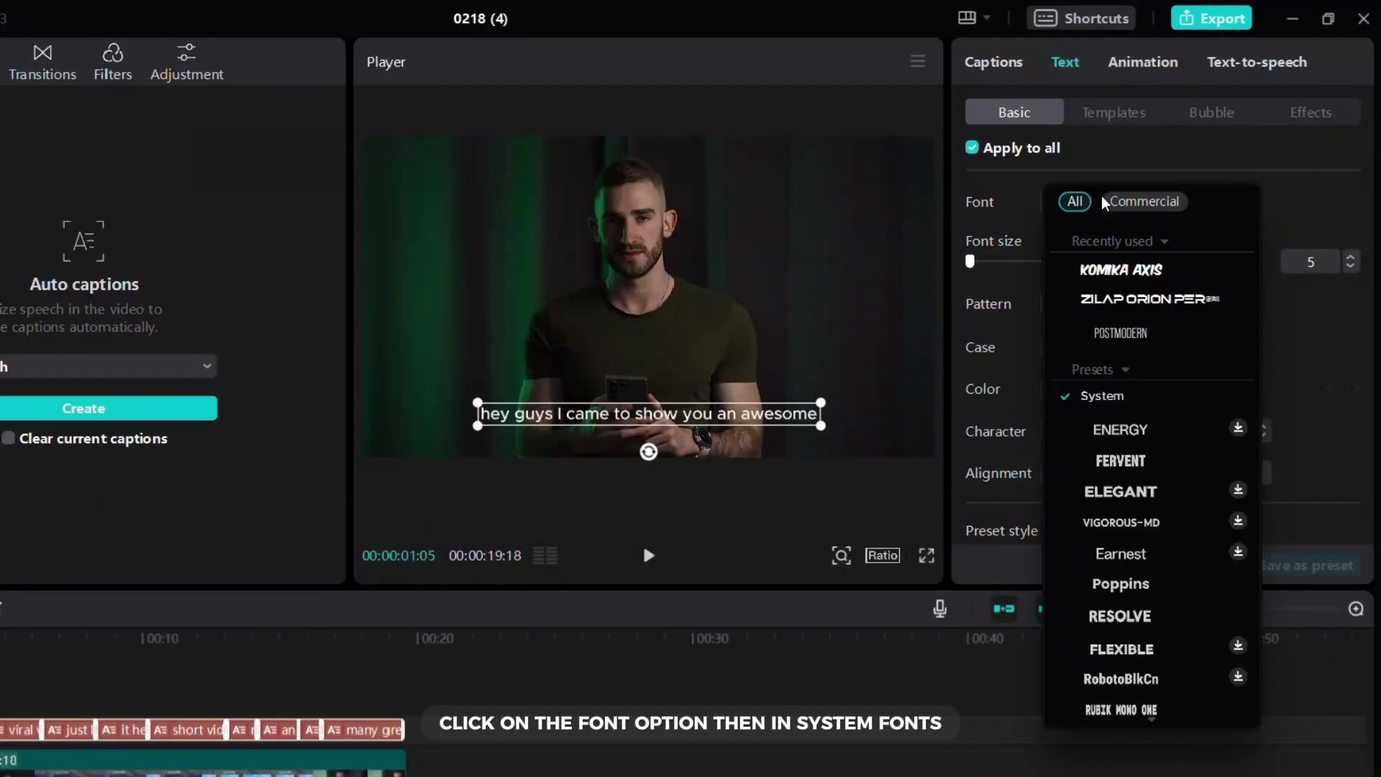
{"action": "left_click", "coordinate": [1093, 371]}
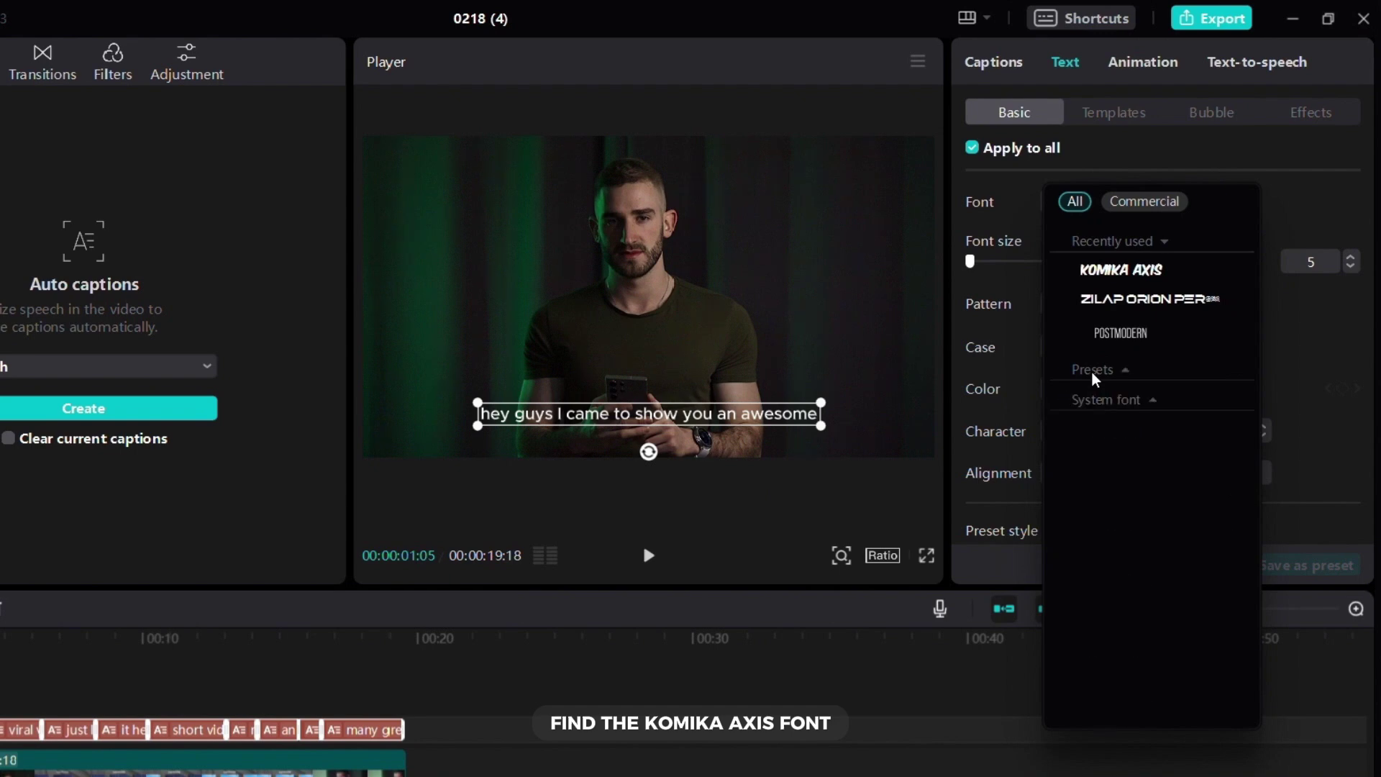
{"action": "left_click", "coordinate": [1102, 401]}
{"action": "scroll", "coordinate": [1144, 583], "scroll_direction": "down", "scroll_amount": 10}
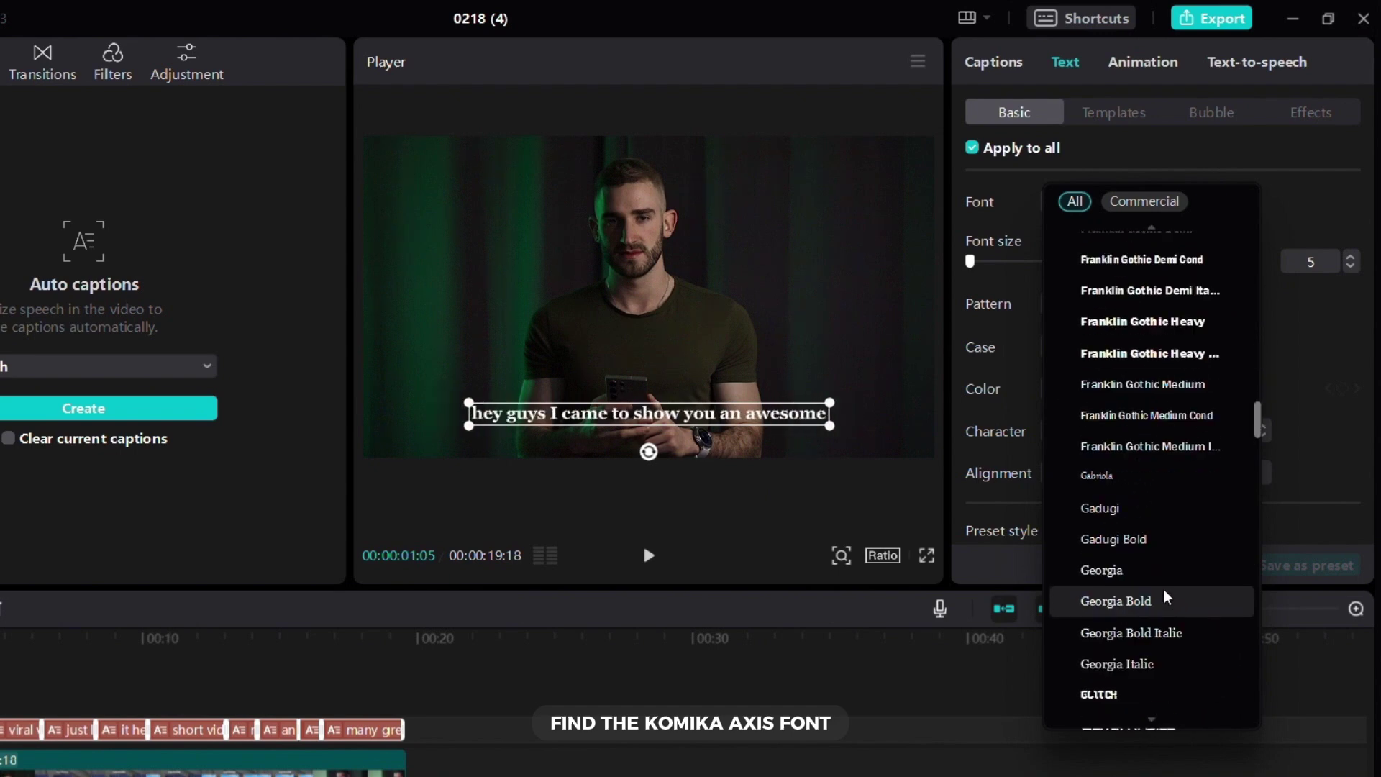
{"action": "scroll", "coordinate": [1165, 595], "scroll_direction": "down", "scroll_amount": 5}
{"action": "scroll", "coordinate": [1165, 582], "scroll_direction": "up", "scroll_amount": 3}
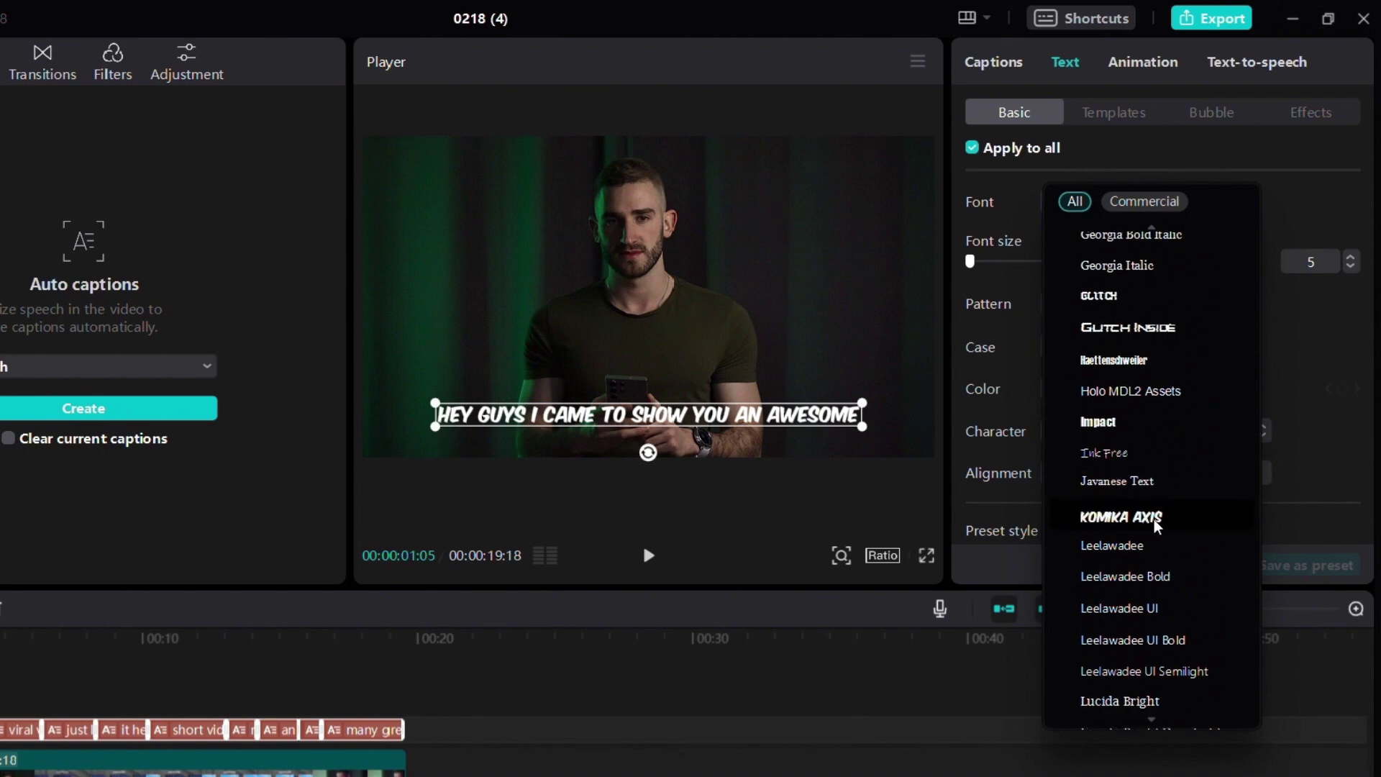
{"action": "left_click", "coordinate": [1154, 520]}
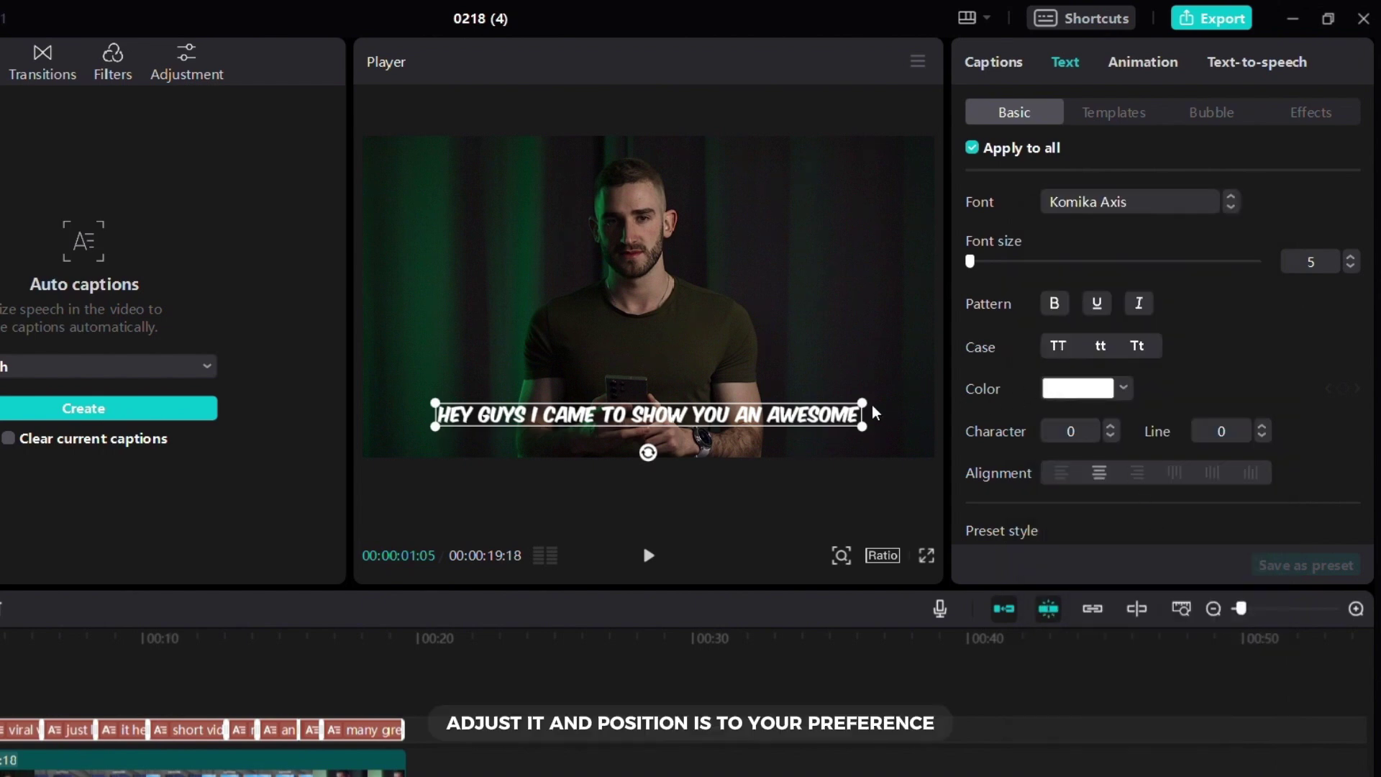
Shrink the captions slightly and add a black stroke with thickness 80
{"action": "left_click_drag", "start_coordinate": [861, 400], "coordinate": [801, 408]}
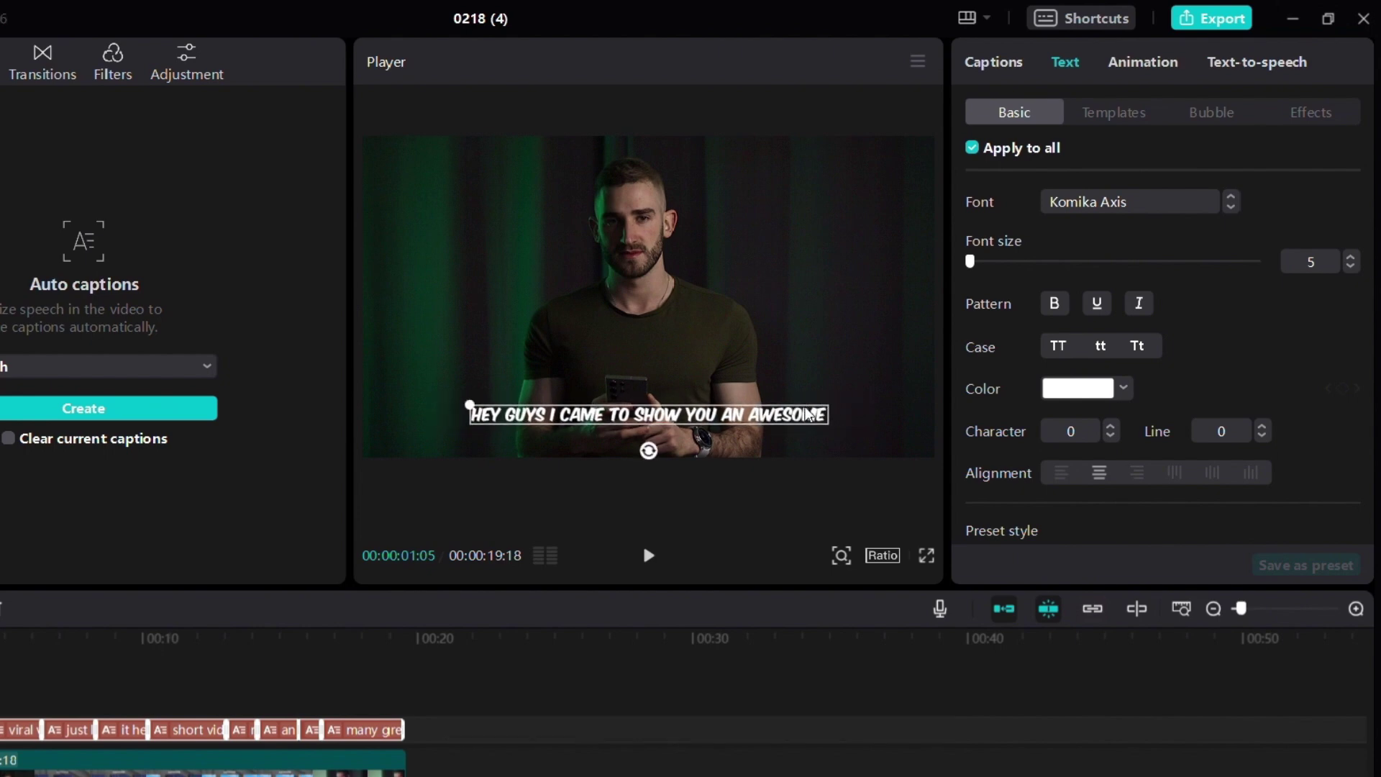
{"action": "scroll", "coordinate": [1083, 432], "scroll_direction": "down", "scroll_amount": 3}
{"action": "scroll", "coordinate": [1082, 432], "scroll_direction": "down", "scroll_amount": 5}
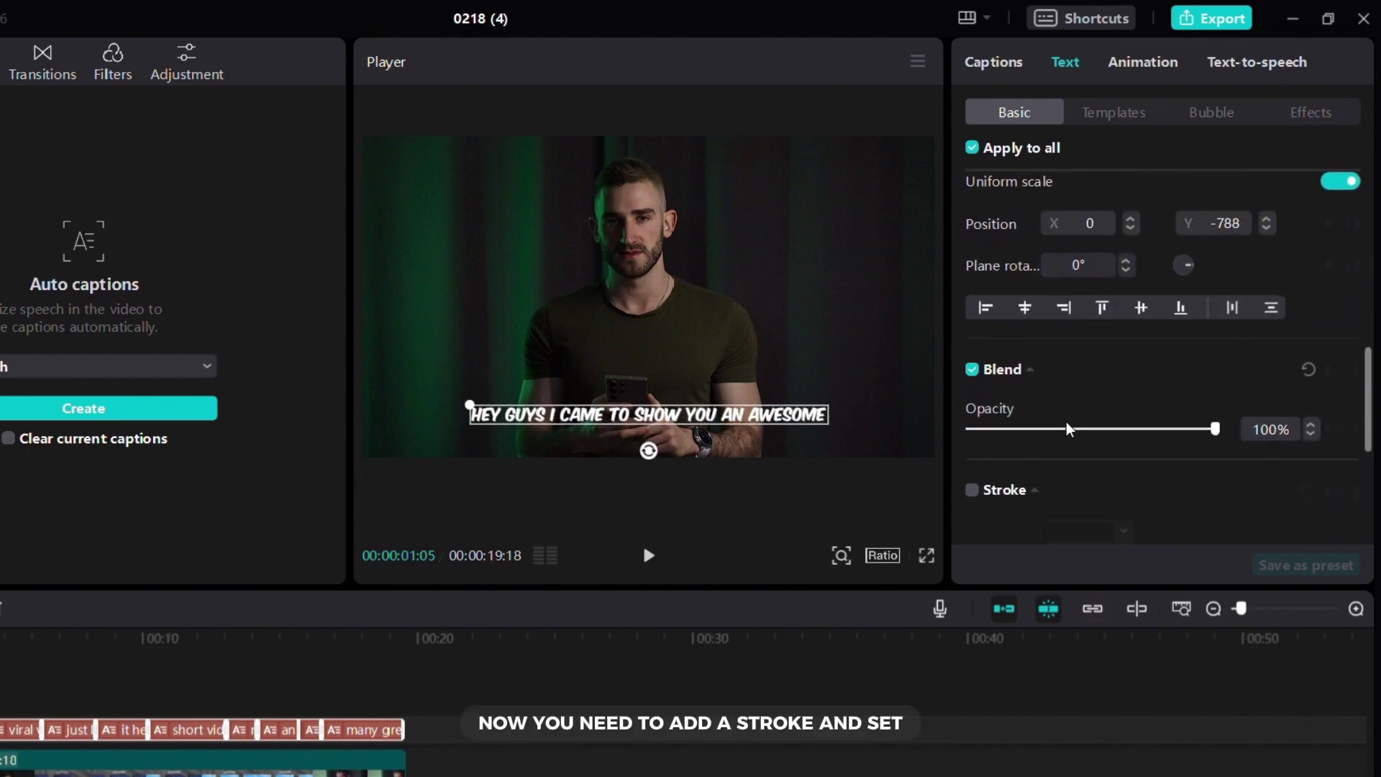
{"action": "left_click", "coordinate": [971, 433]}
{"action": "scroll", "coordinate": [1041, 417], "scroll_direction": "down", "scroll_amount": 2}
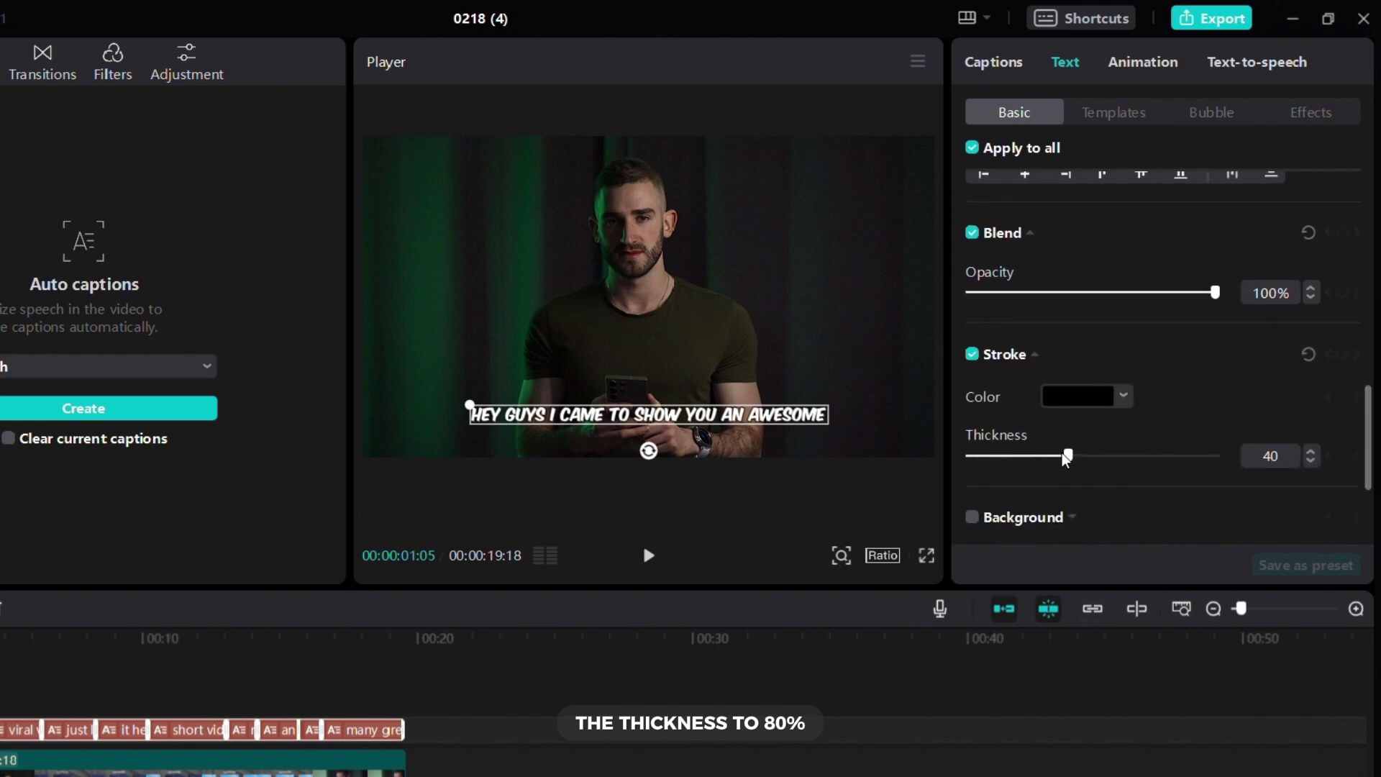
{"action": "left_click_drag", "start_coordinate": [1068, 455], "coordinate": [1169, 469]}
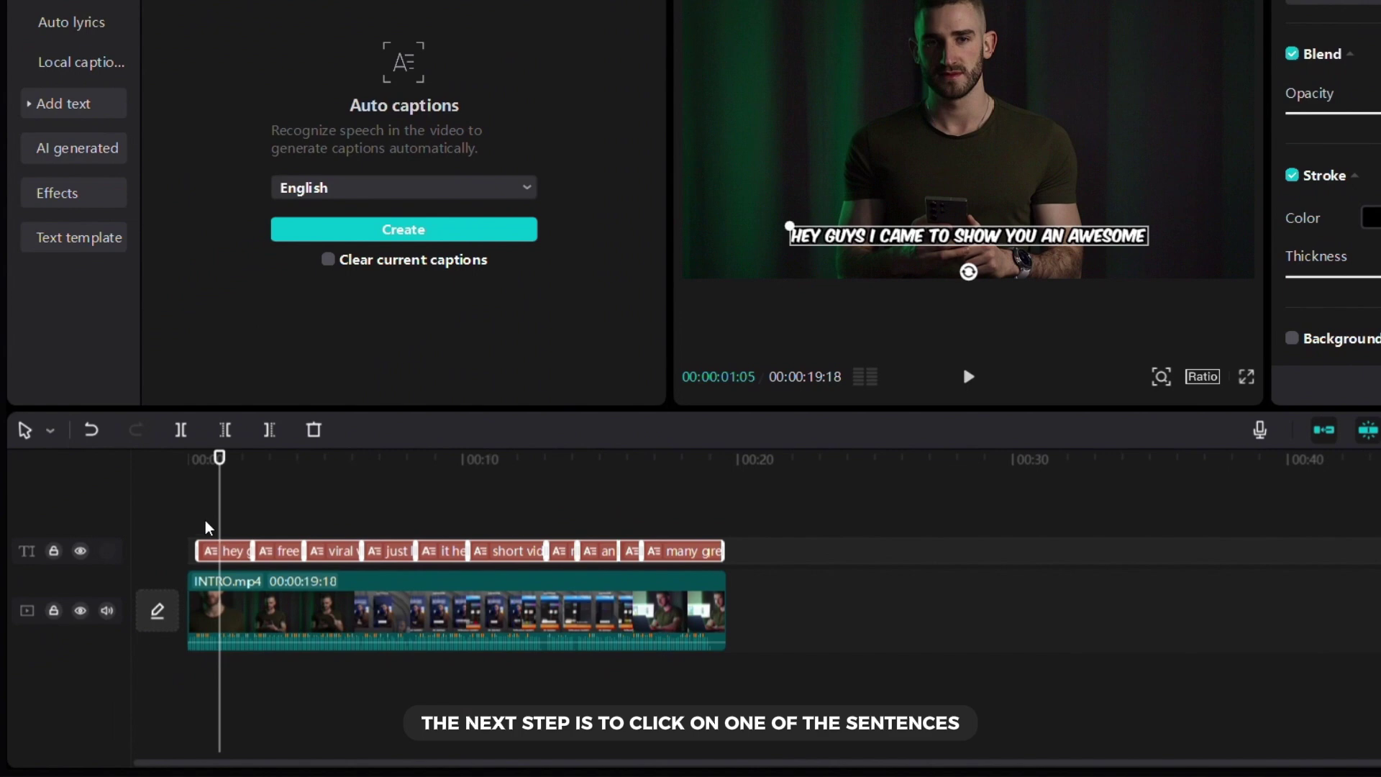
Color the words HEY GUYS in the first caption bright yellow (F3FF00)
{"action": "left_click", "coordinate": [207, 529]}
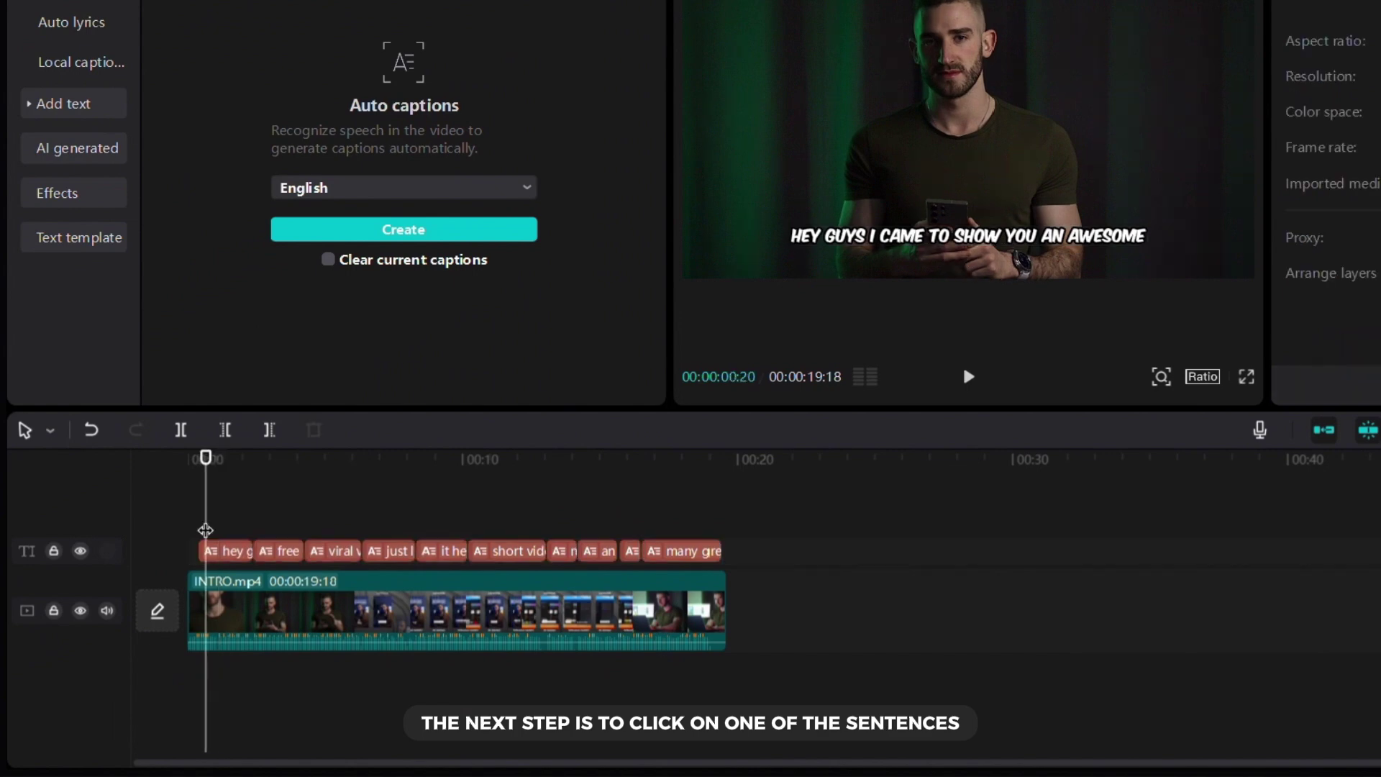
{"action": "left_click", "coordinate": [226, 551]}
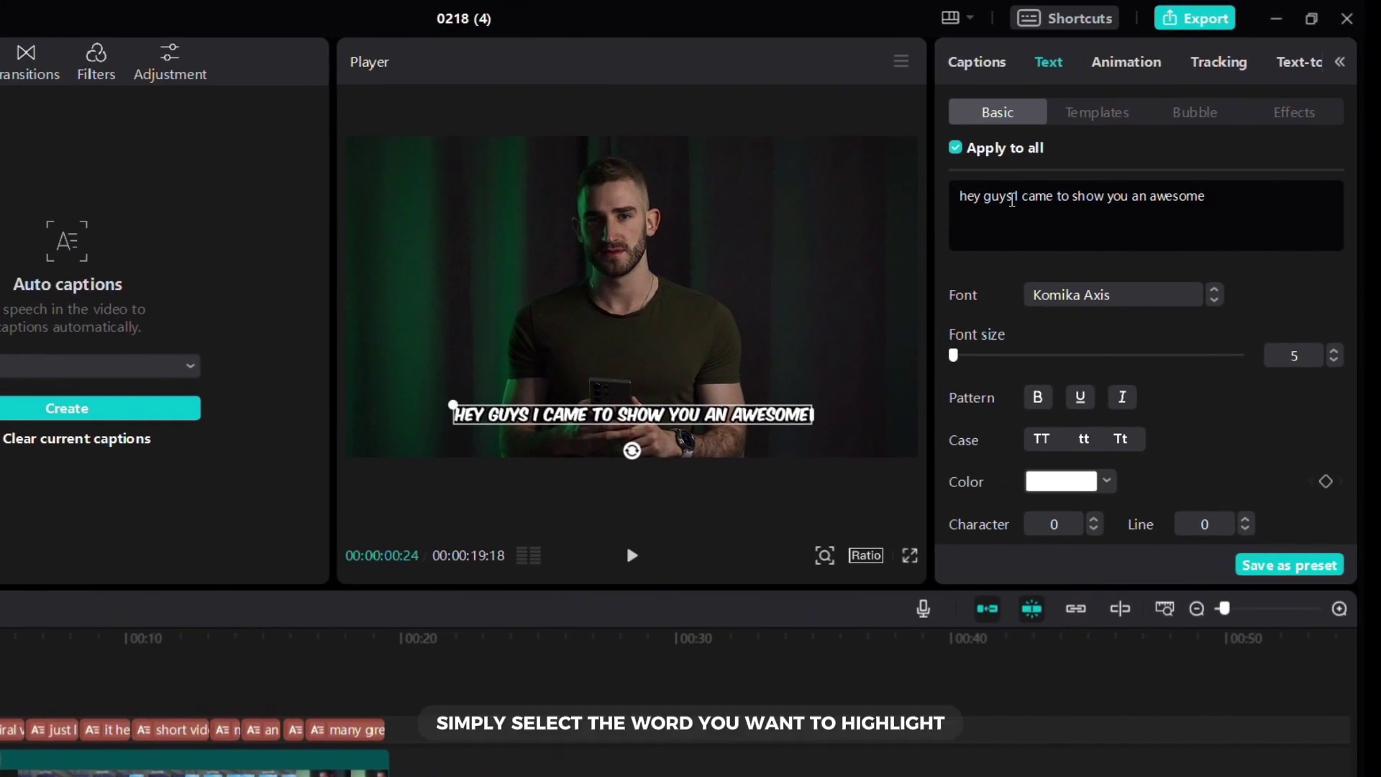
{"action": "left_click_drag", "start_coordinate": [1014, 199], "coordinate": [956, 199]}
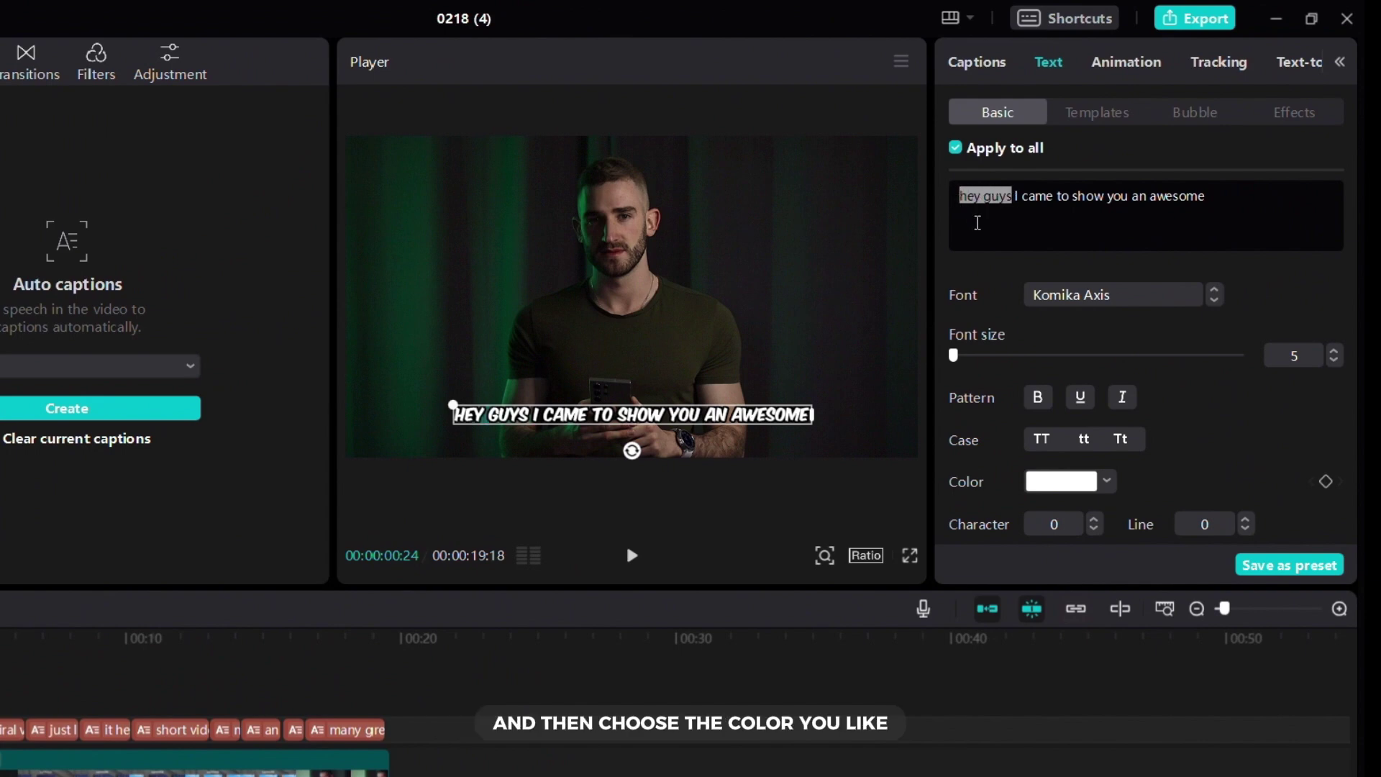
{"action": "left_click", "coordinate": [1083, 482]}
{"action": "left_click", "coordinate": [1057, 672]}
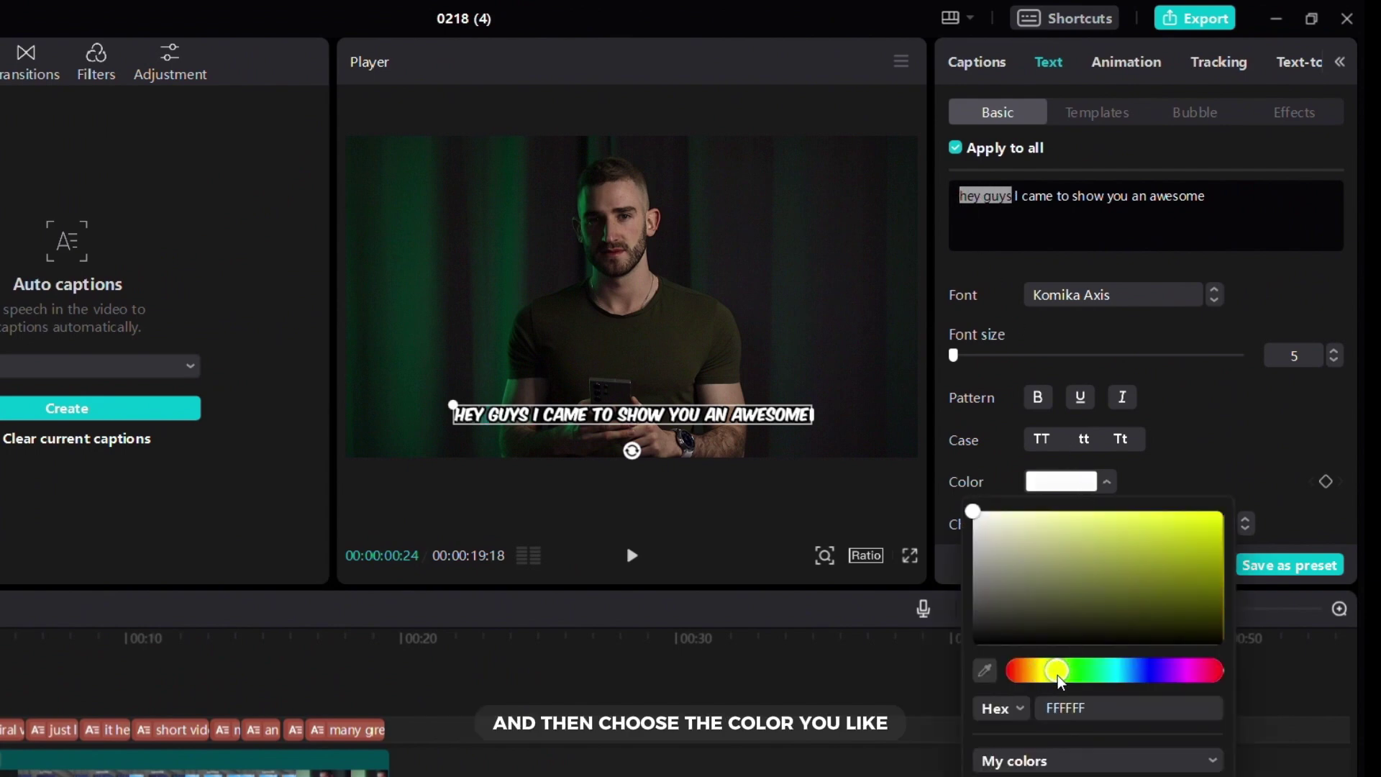
{"action": "left_click_drag", "start_coordinate": [1216, 519], "coordinate": [1238, 513]}
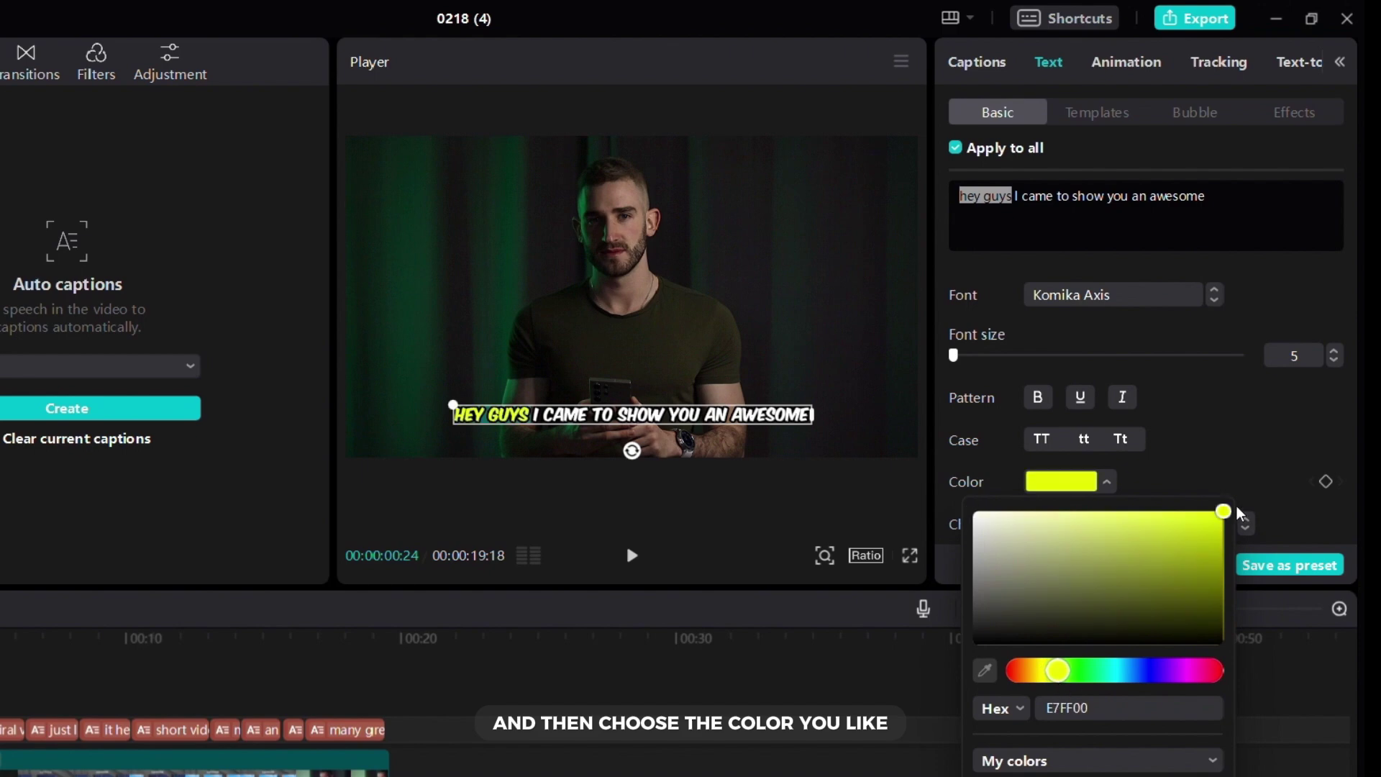
{"action": "left_click", "coordinate": [1060, 673]}
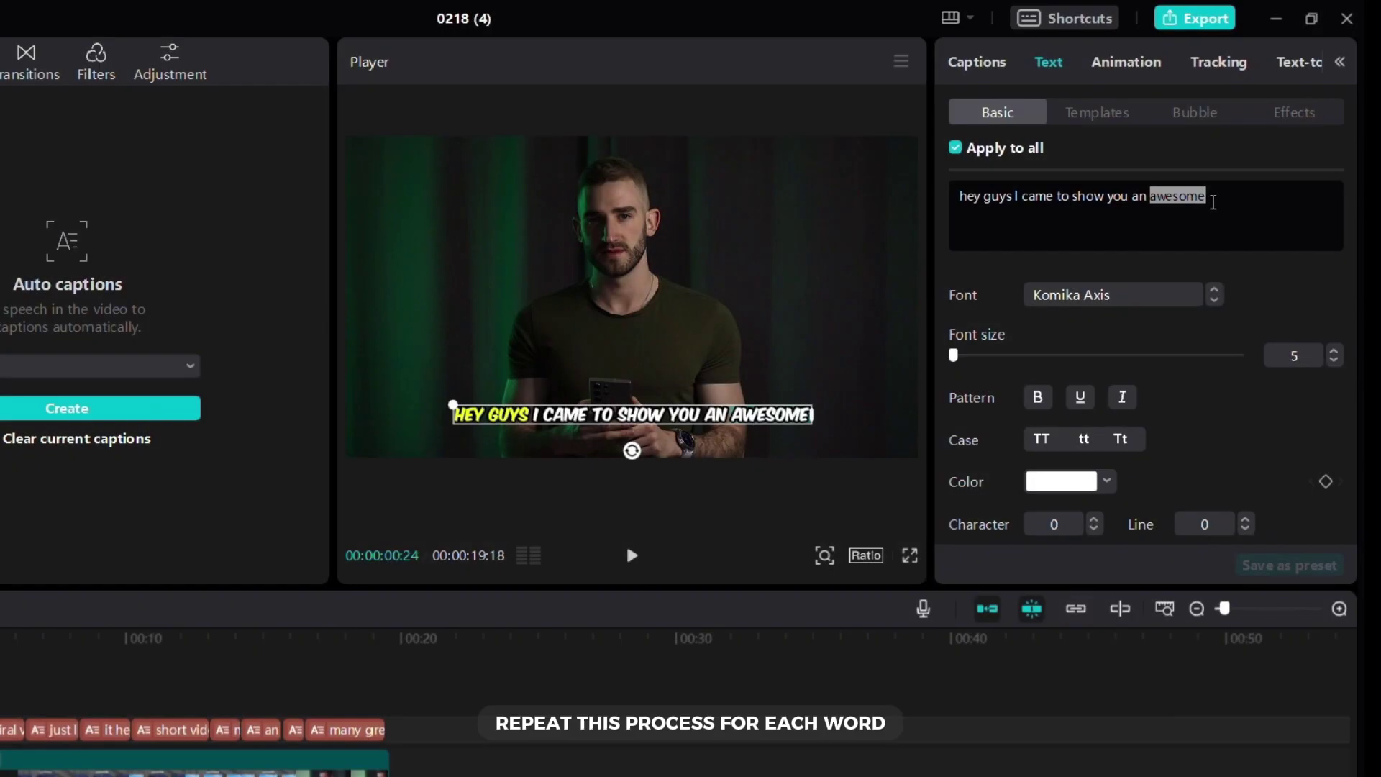
Color the word AWESOME in the first caption green
{"action": "left_click", "coordinate": [1077, 491]}
{"action": "left_click_drag", "start_coordinate": [1057, 671], "coordinate": [1092, 671]}
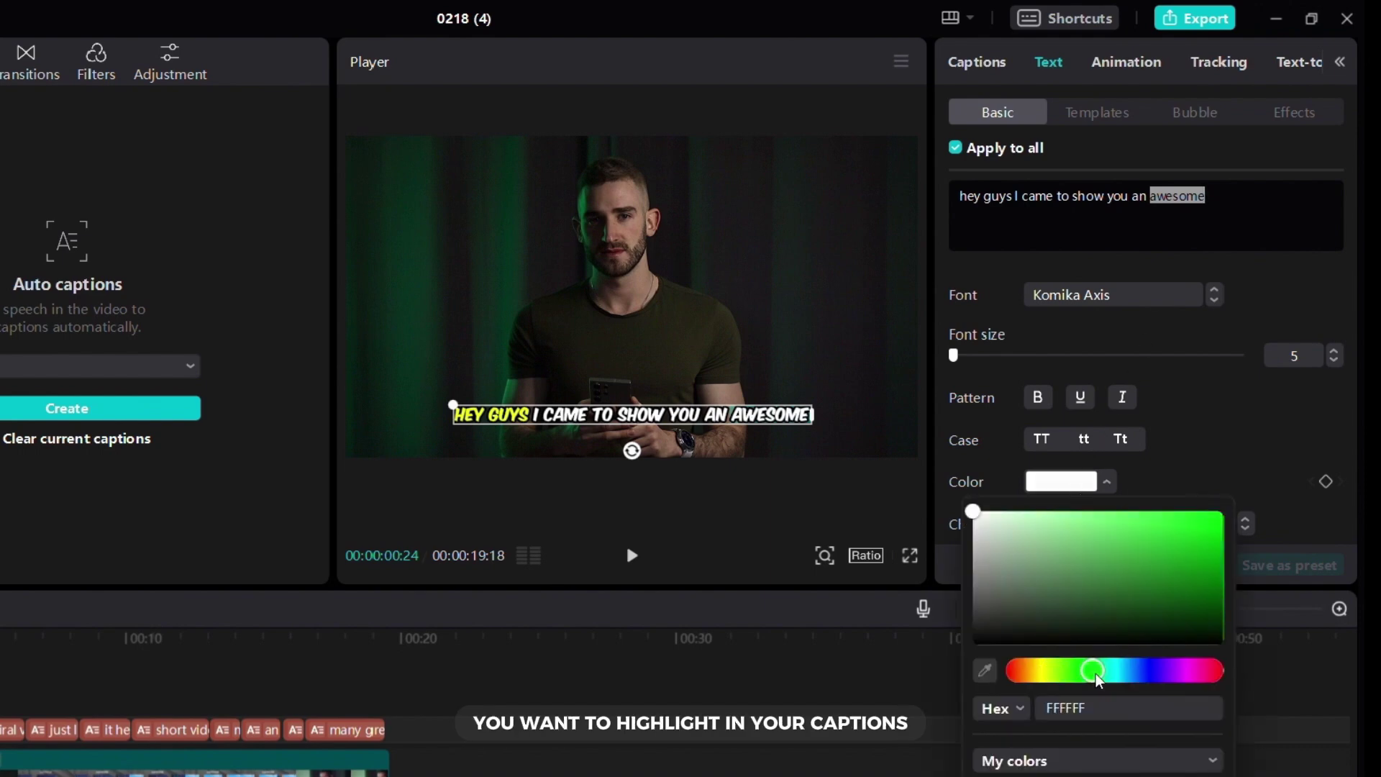
{"action": "left_click", "coordinate": [1176, 538]}
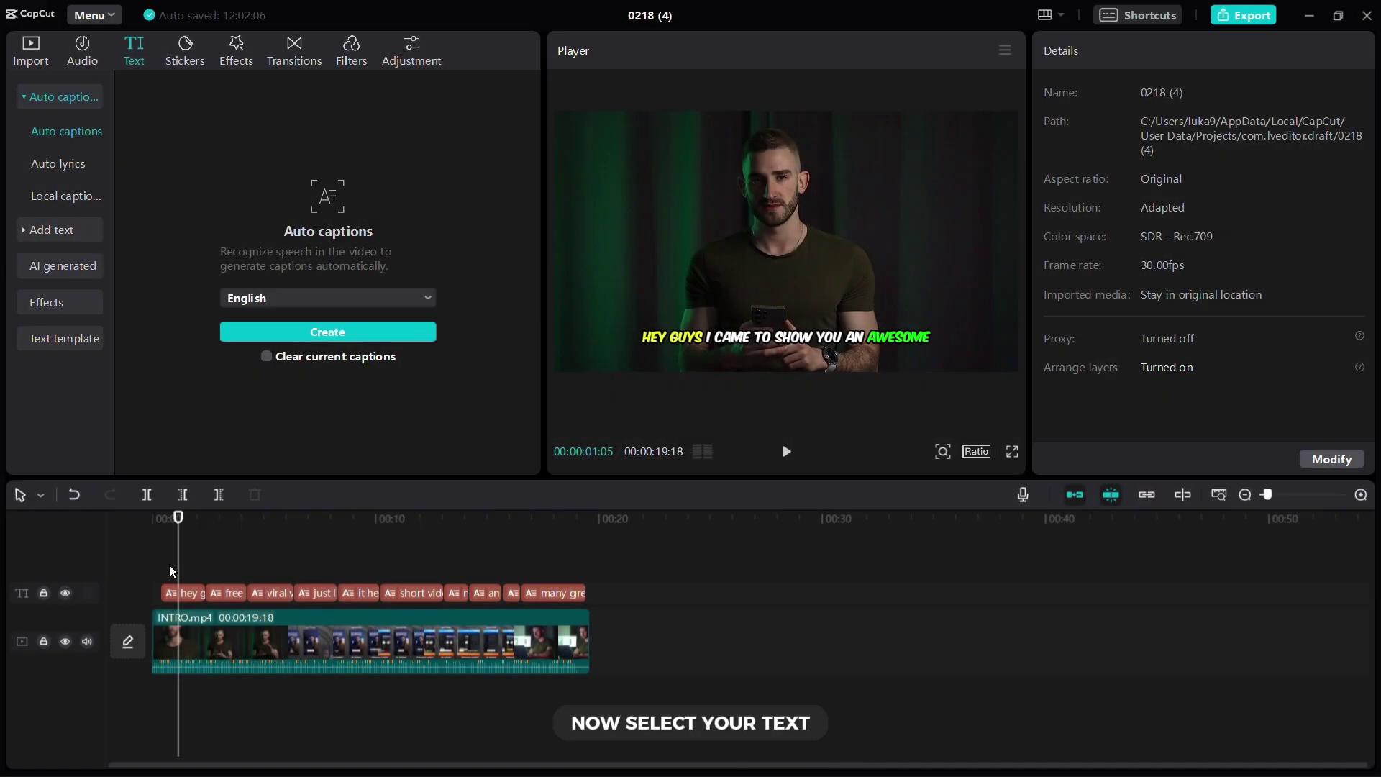
Give all caption clips the Bounce Out caption animation
{"action": "left_click_drag", "start_coordinate": [173, 571], "coordinate": [690, 601]}
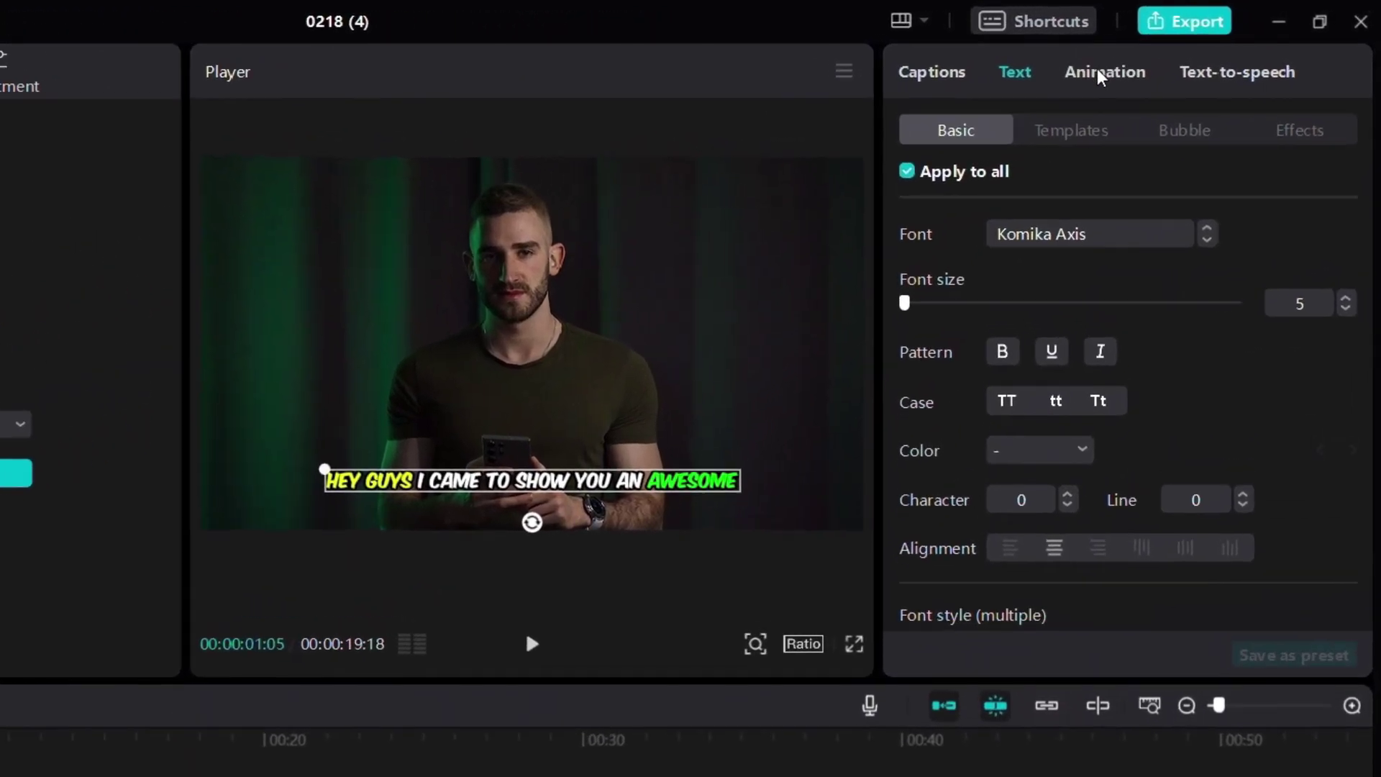
{"action": "left_click", "coordinate": [1122, 68]}
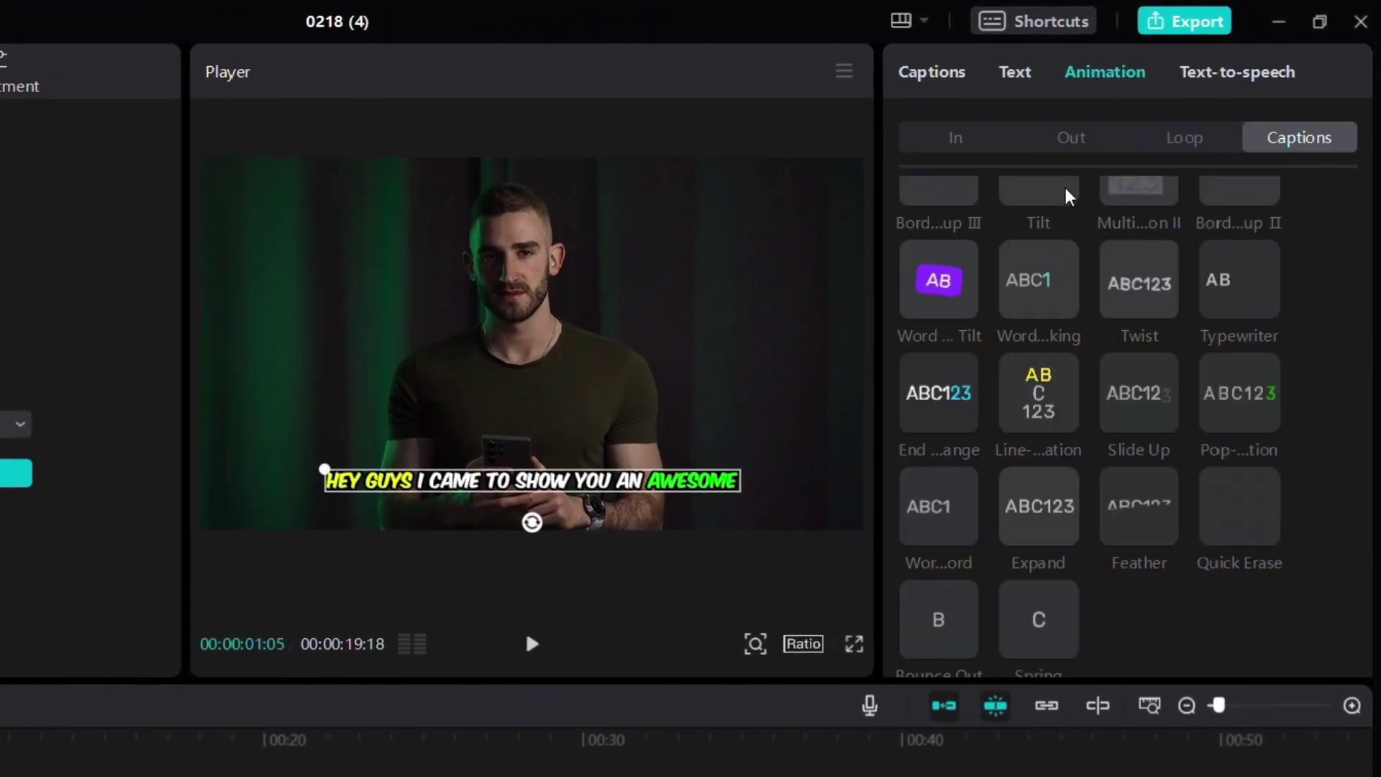
{"action": "left_click", "coordinate": [925, 640]}
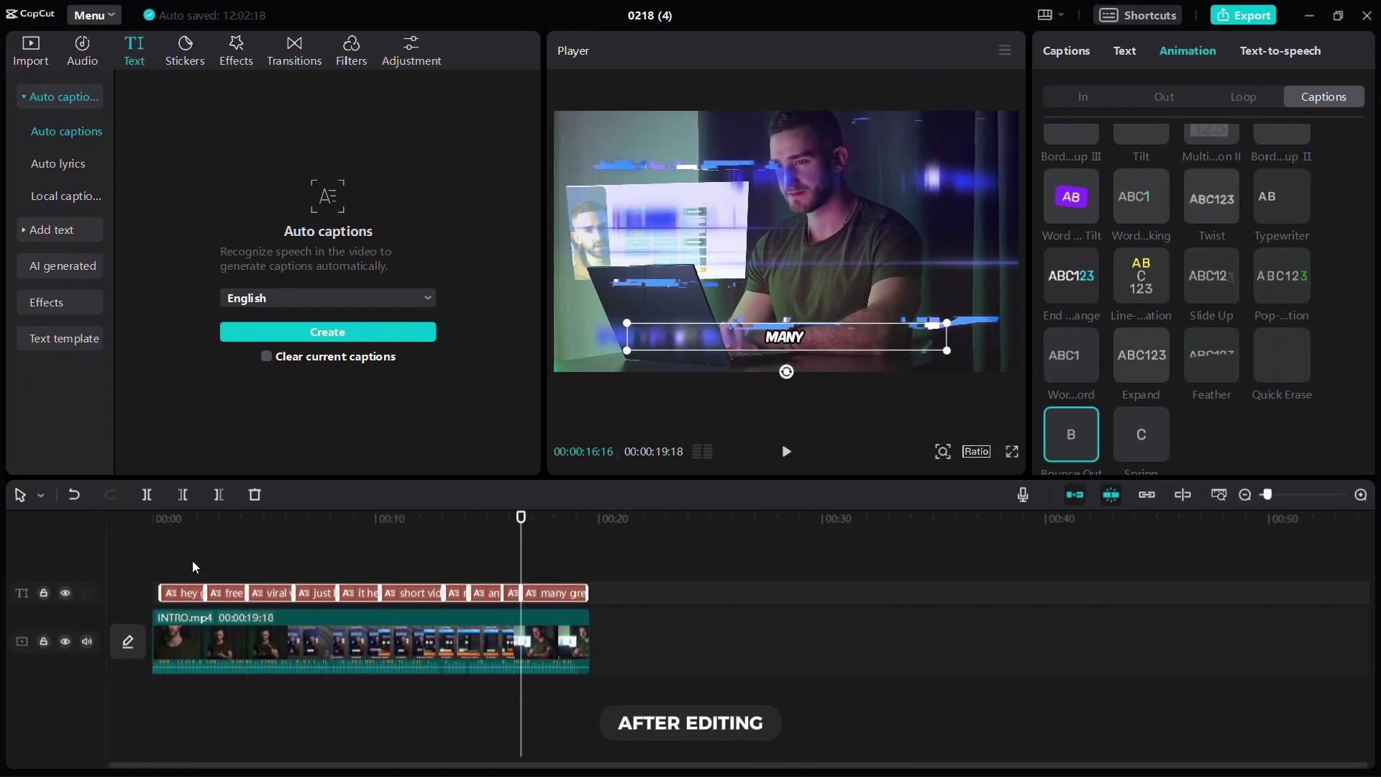
{"action": "left_click", "coordinate": [129, 564]}
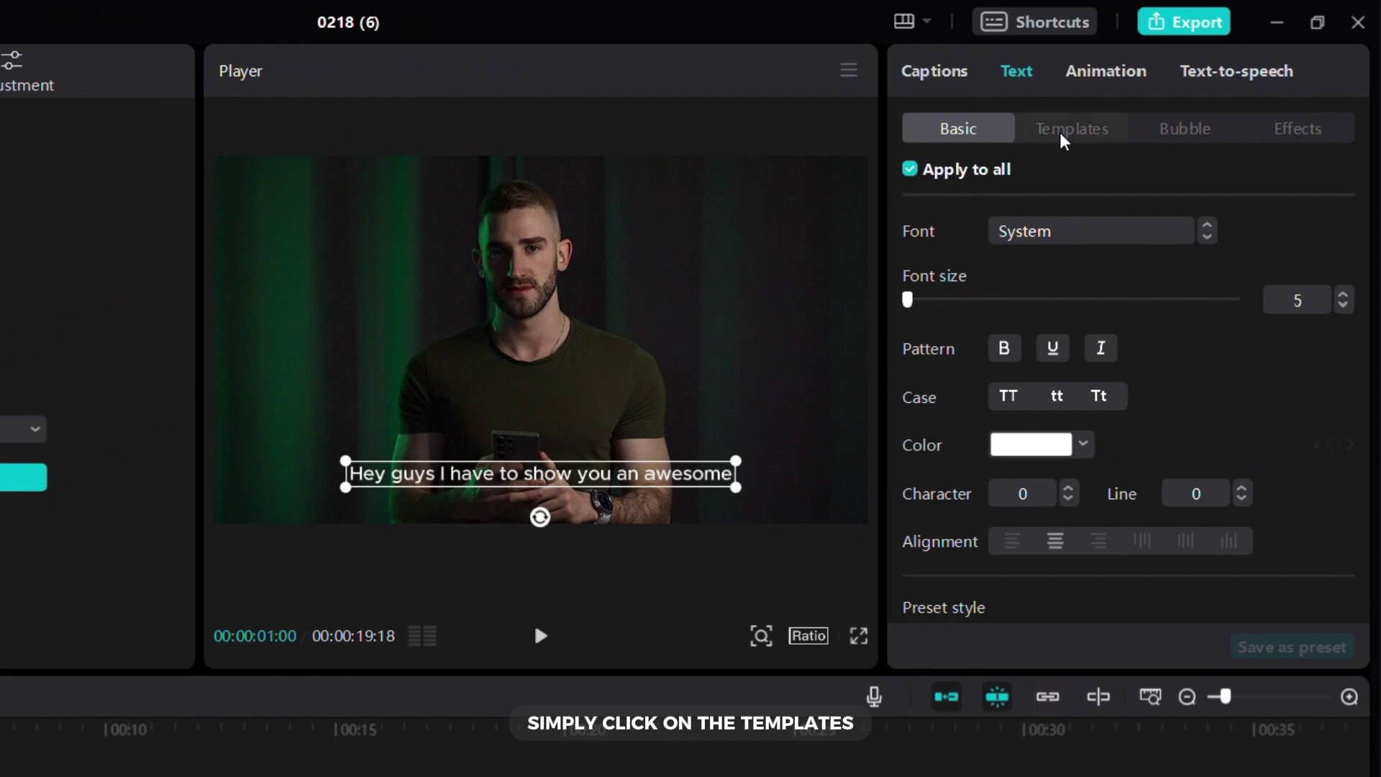
Apply the white-box caption template in the second project and play the preview
{"action": "left_click", "coordinate": [1161, 91]}
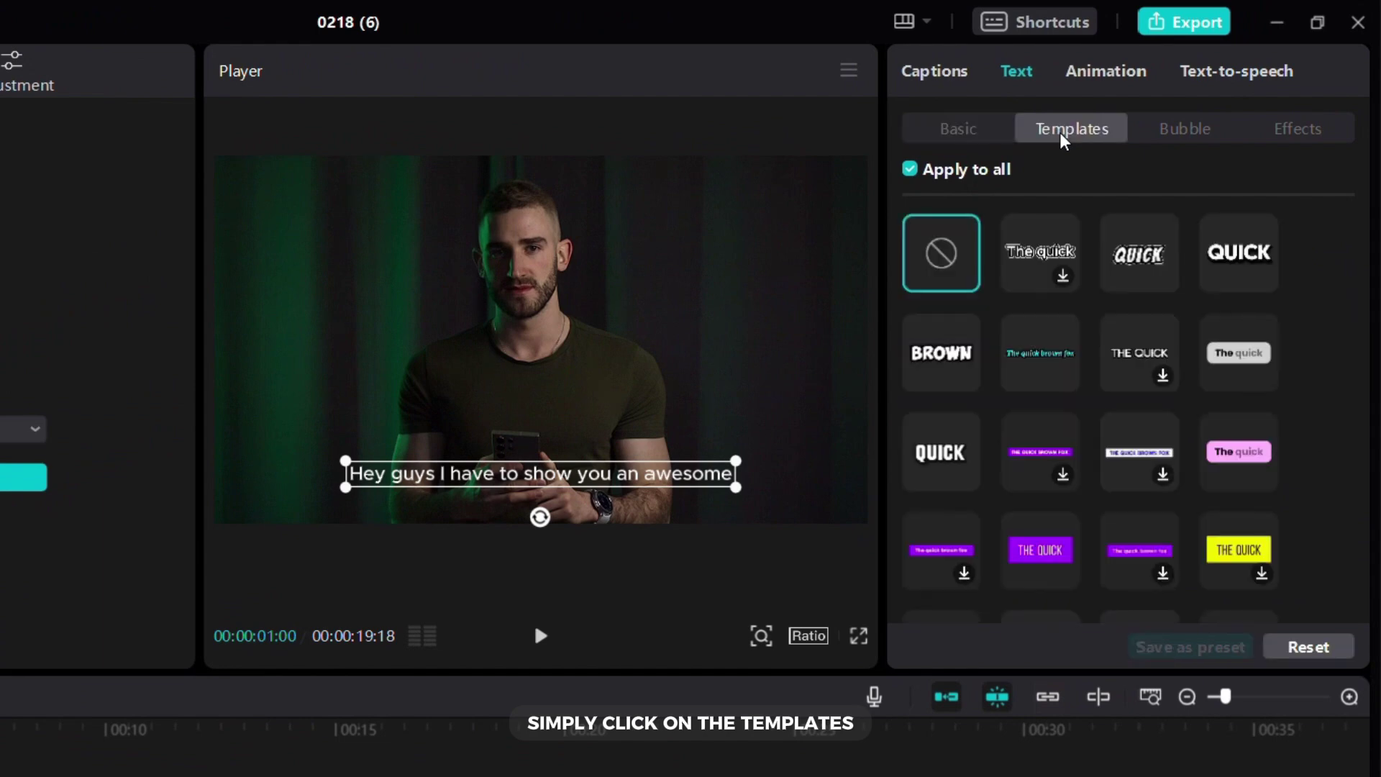
{"action": "left_click", "coordinate": [1241, 353]}
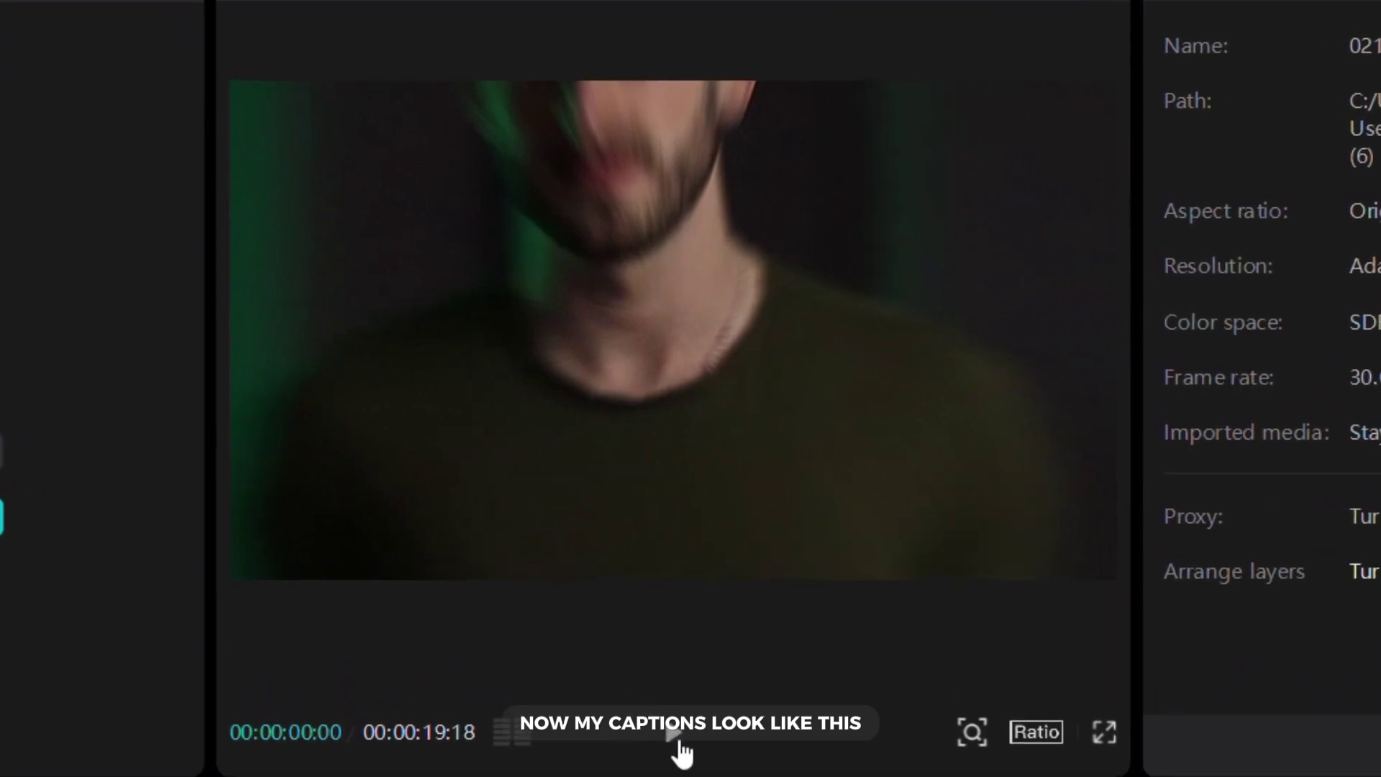
{"action": "left_click", "coordinate": [543, 640]}
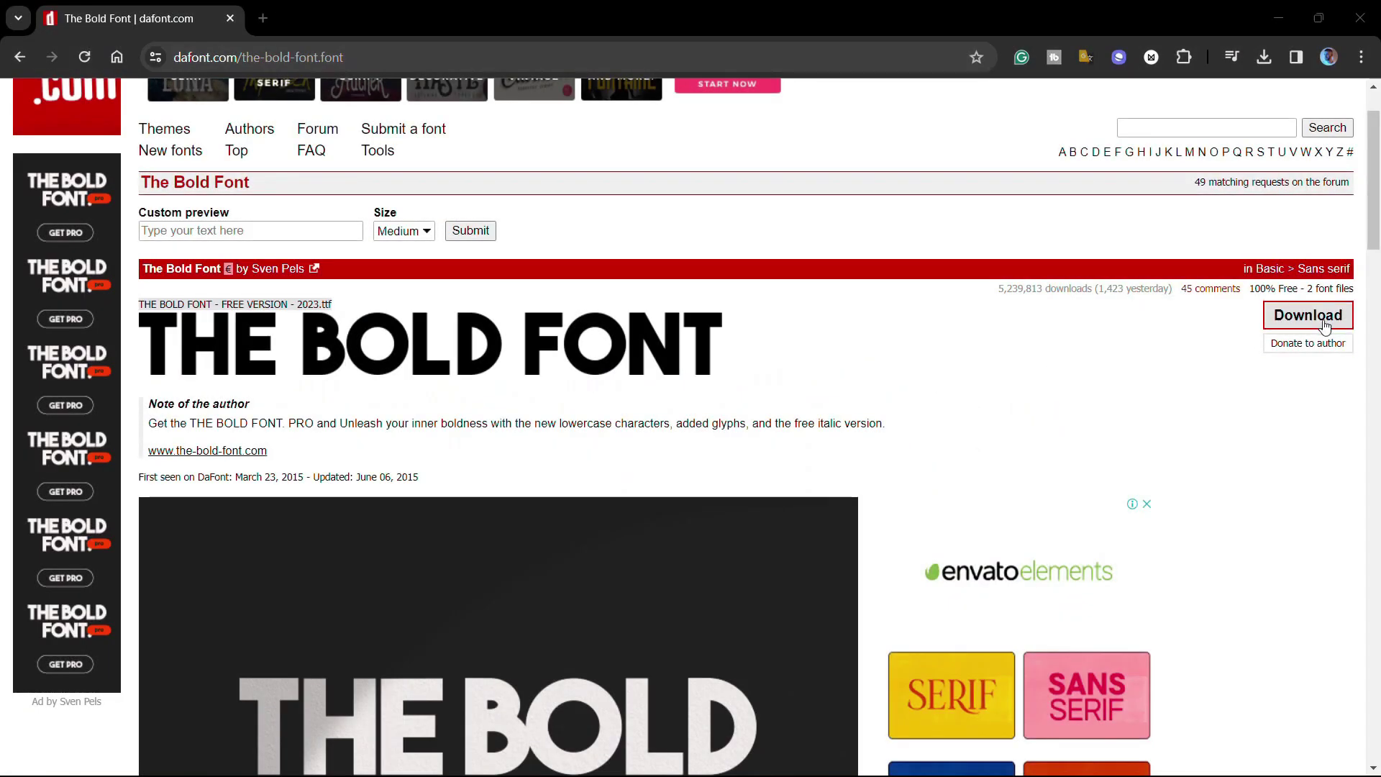
Download The Bold Font from dafont.com and install its OpenType file
{"action": "left_click", "coordinate": [1326, 325]}
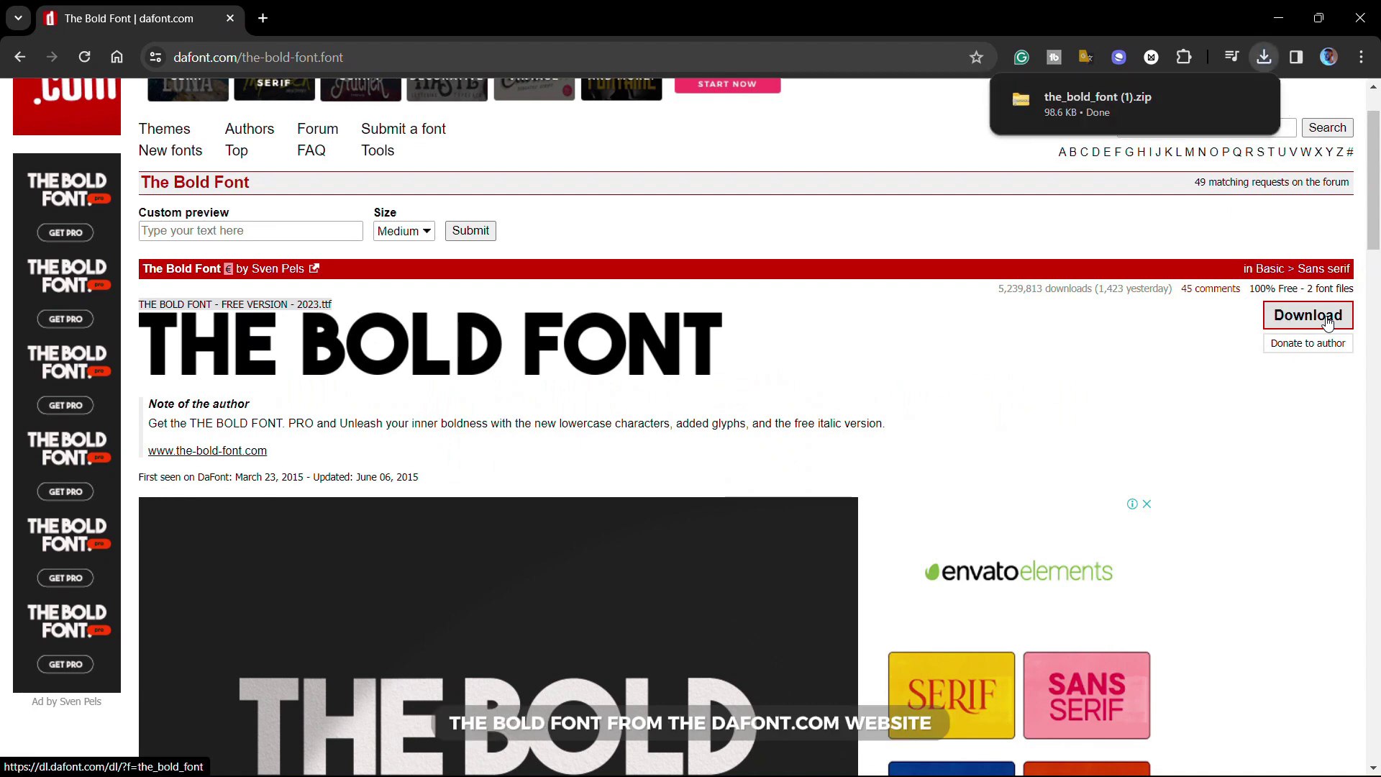
{"action": "mouse_move", "coordinate": [1126, 125]}
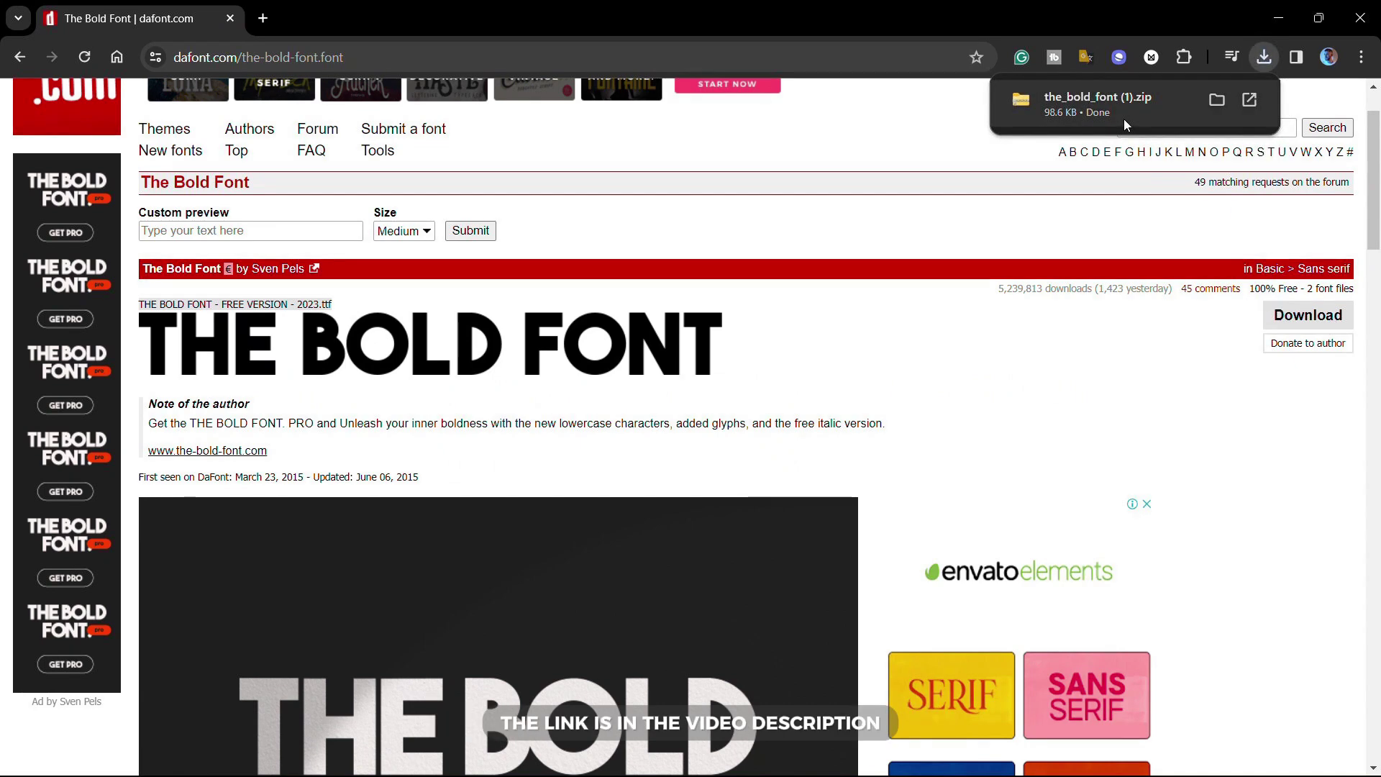
{"action": "left_click", "coordinate": [1122, 117]}
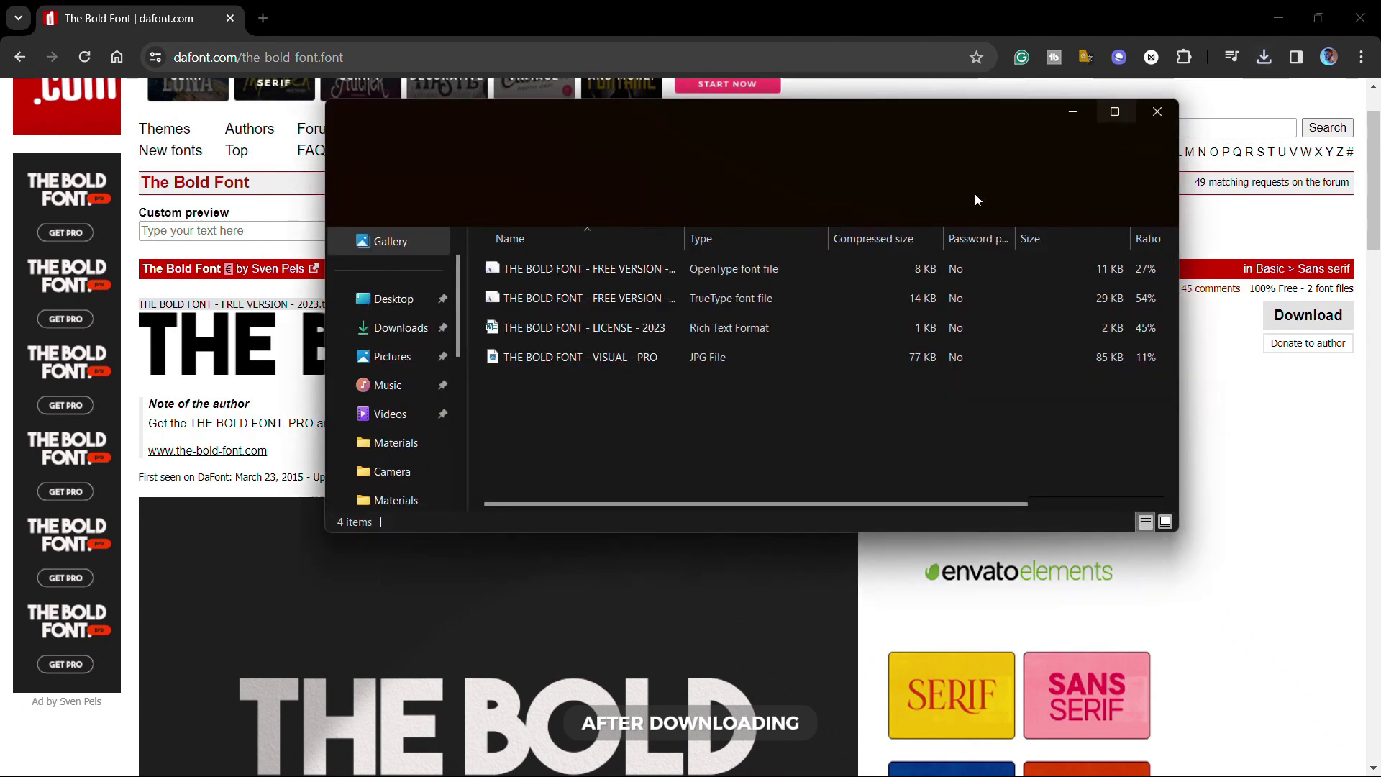
{"action": "double_click", "coordinate": [593, 270]}
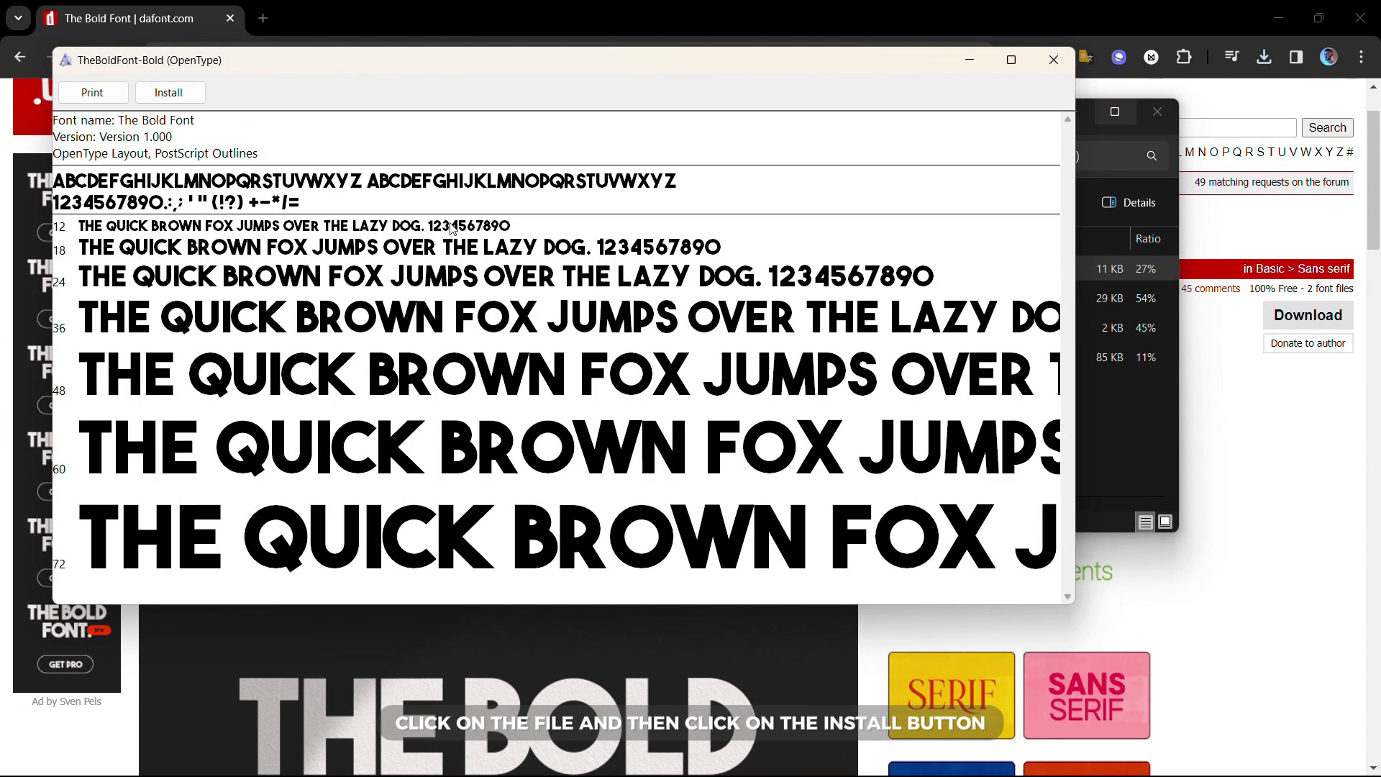
{"action": "left_click", "coordinate": [186, 98]}
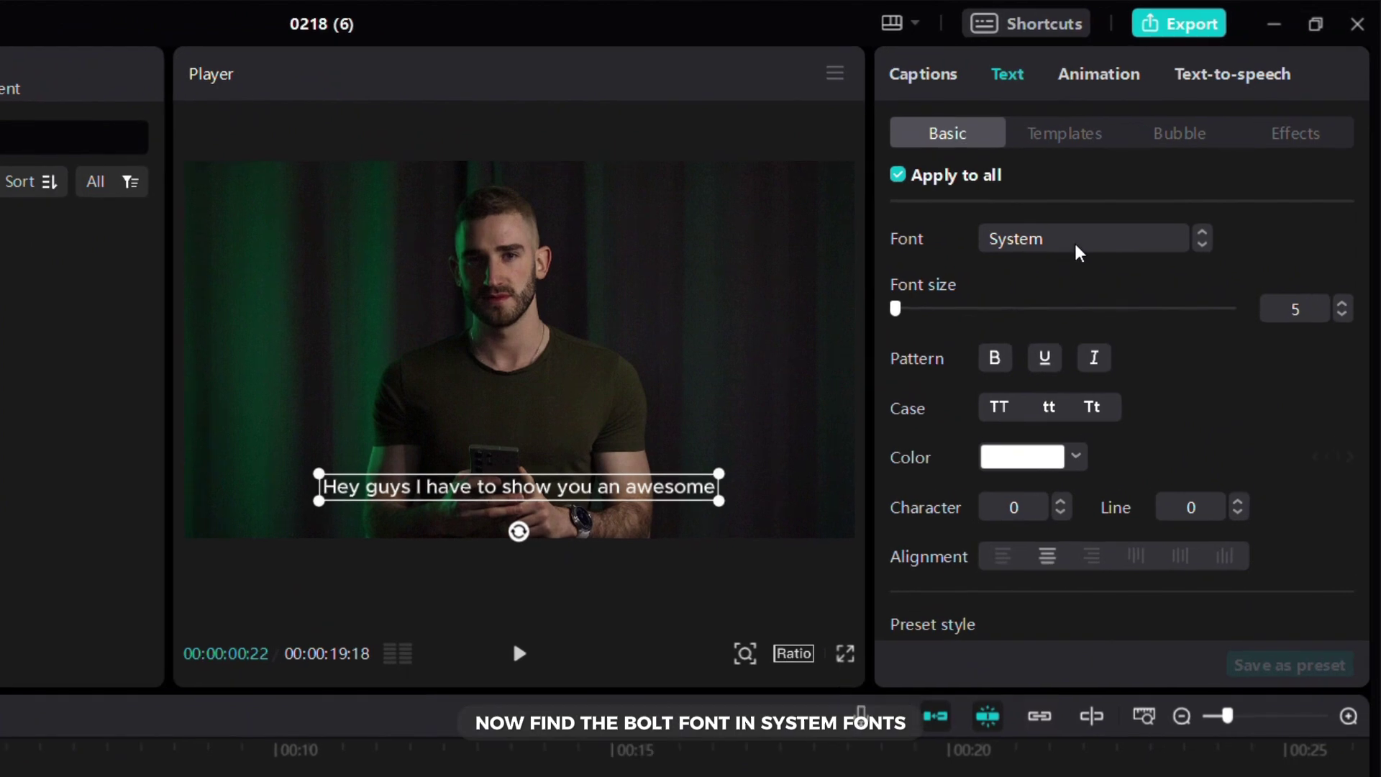
Change the caption font to TheBoldFont-Bold
{"action": "left_click", "coordinate": [1078, 251]}
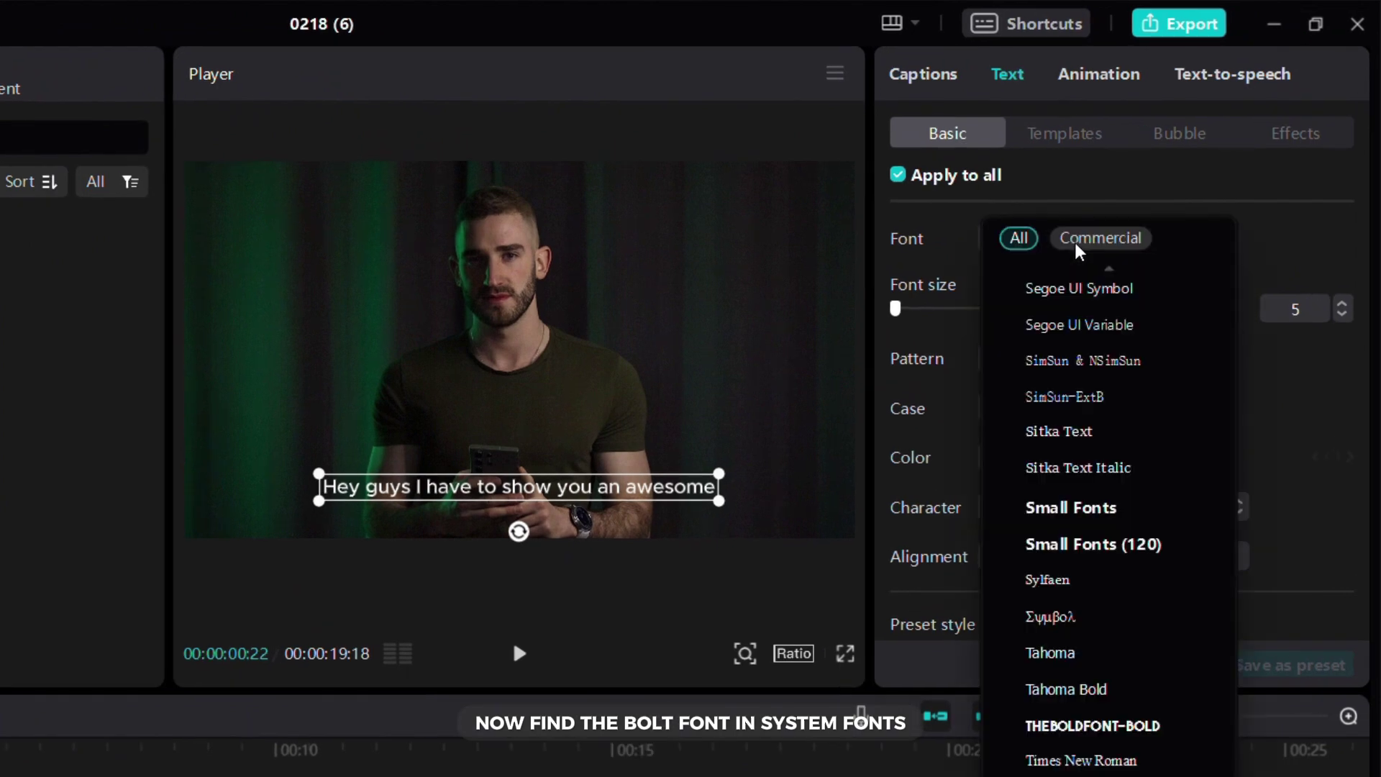
{"action": "scroll", "coordinate": [1165, 626], "scroll_direction": "up", "scroll_amount": 5}
{"action": "scroll", "coordinate": [1165, 625], "scroll_direction": "down", "scroll_amount": 6}
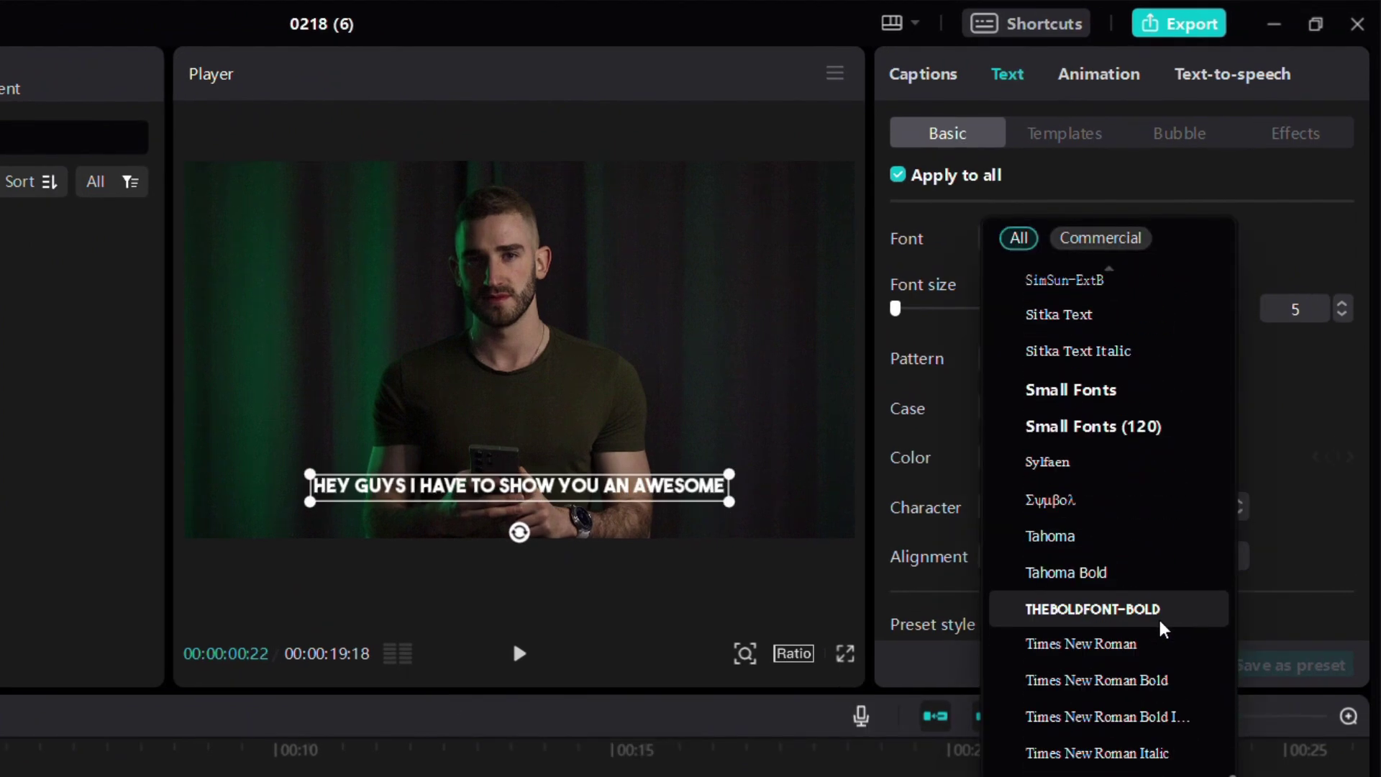
{"action": "left_click", "coordinate": [1145, 618]}
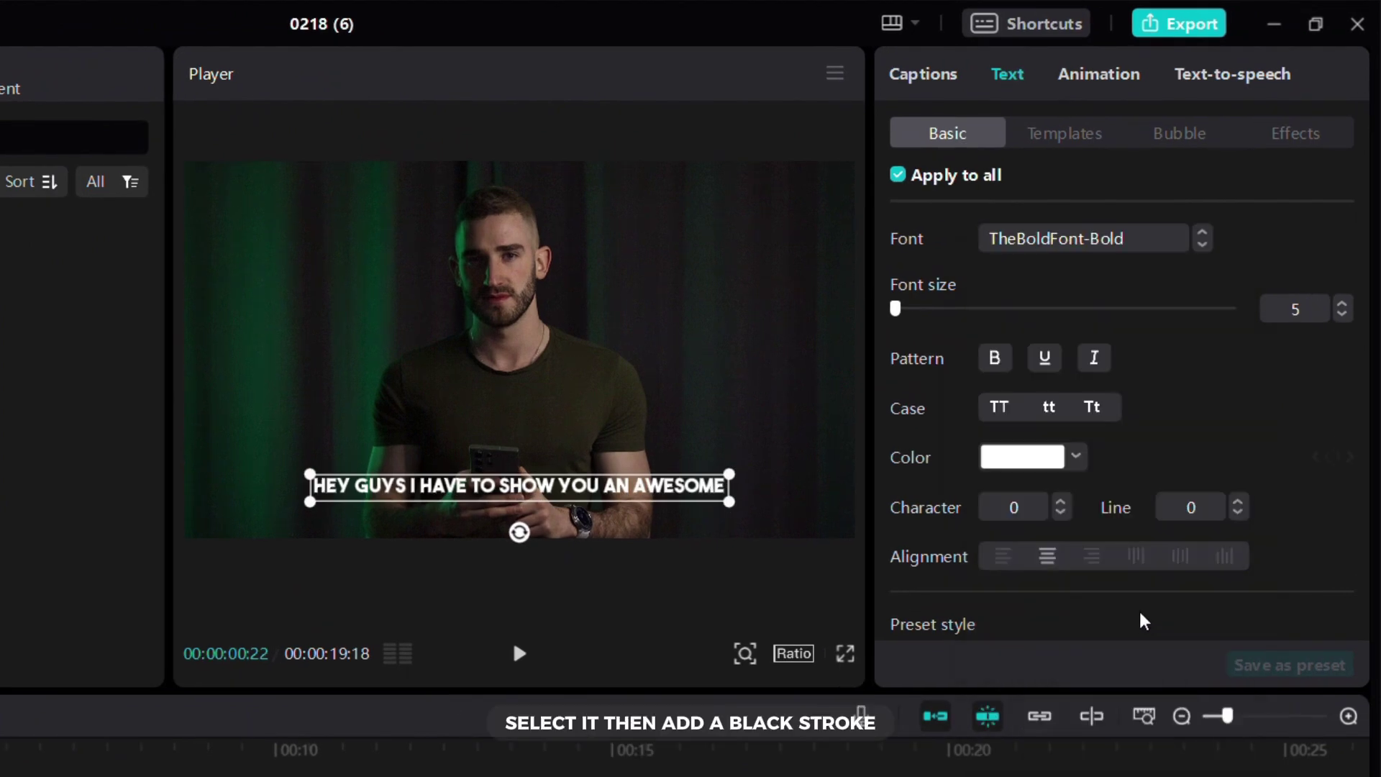
Add a black stroke to the captions with thickness 30
{"action": "scroll", "coordinate": [1110, 542], "scroll_direction": "down", "scroll_amount": 10}
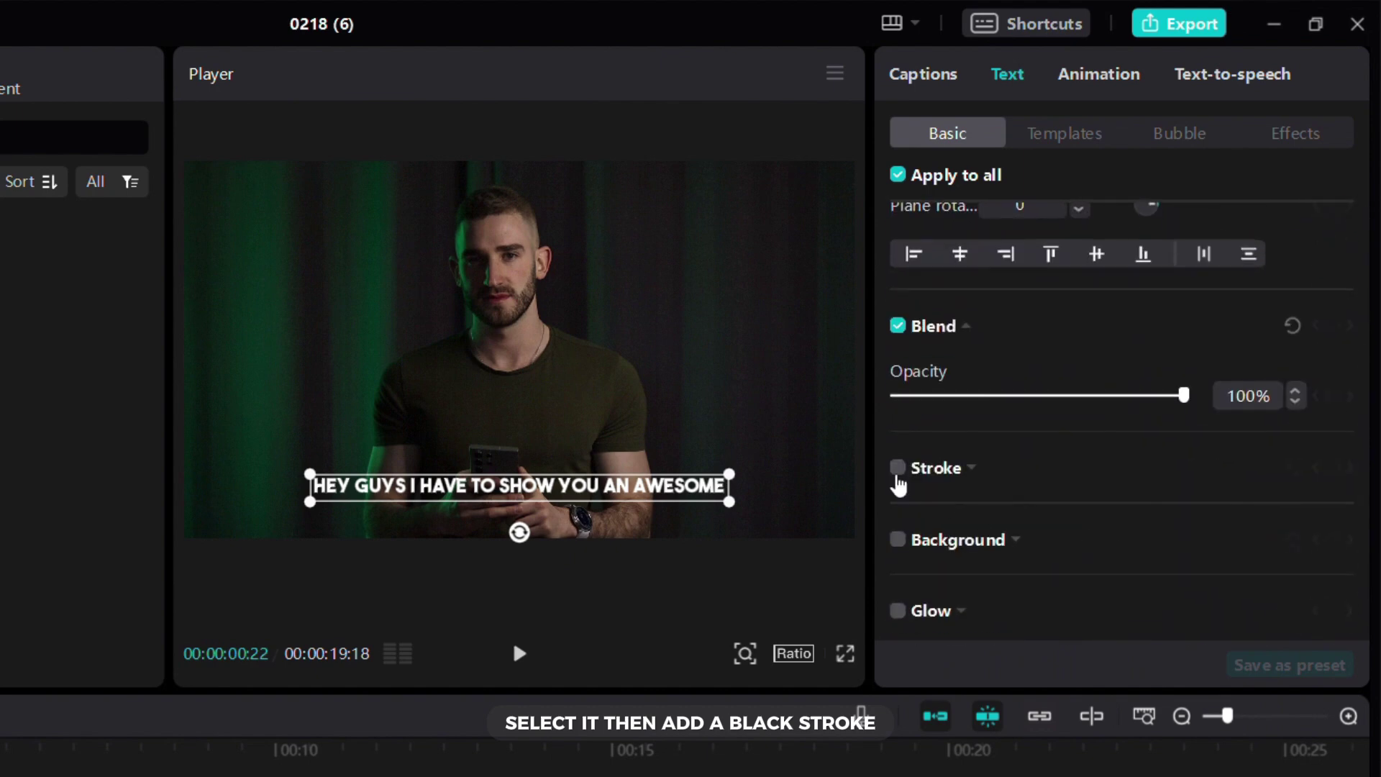
{"action": "left_click", "coordinate": [898, 473]}
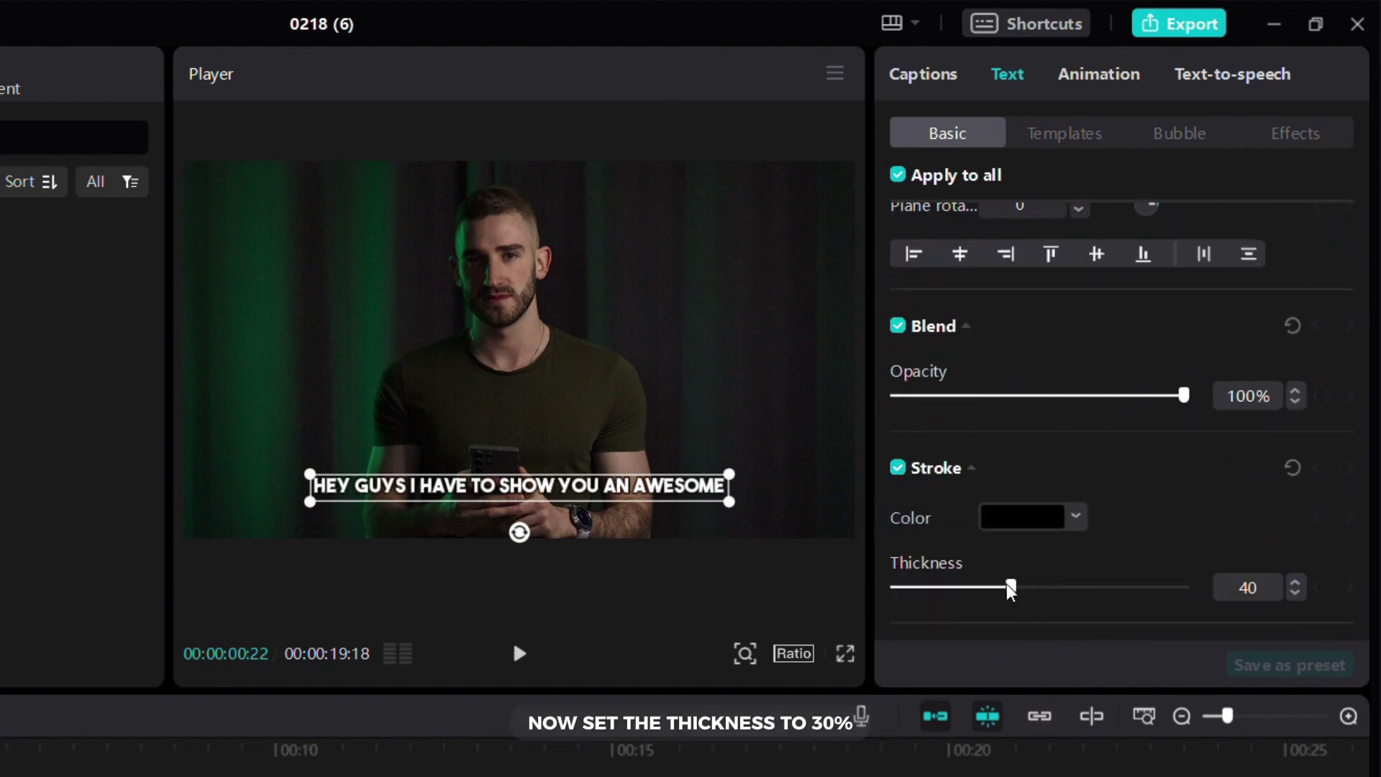
{"action": "left_click_drag", "start_coordinate": [1011, 589], "coordinate": [988, 591]}
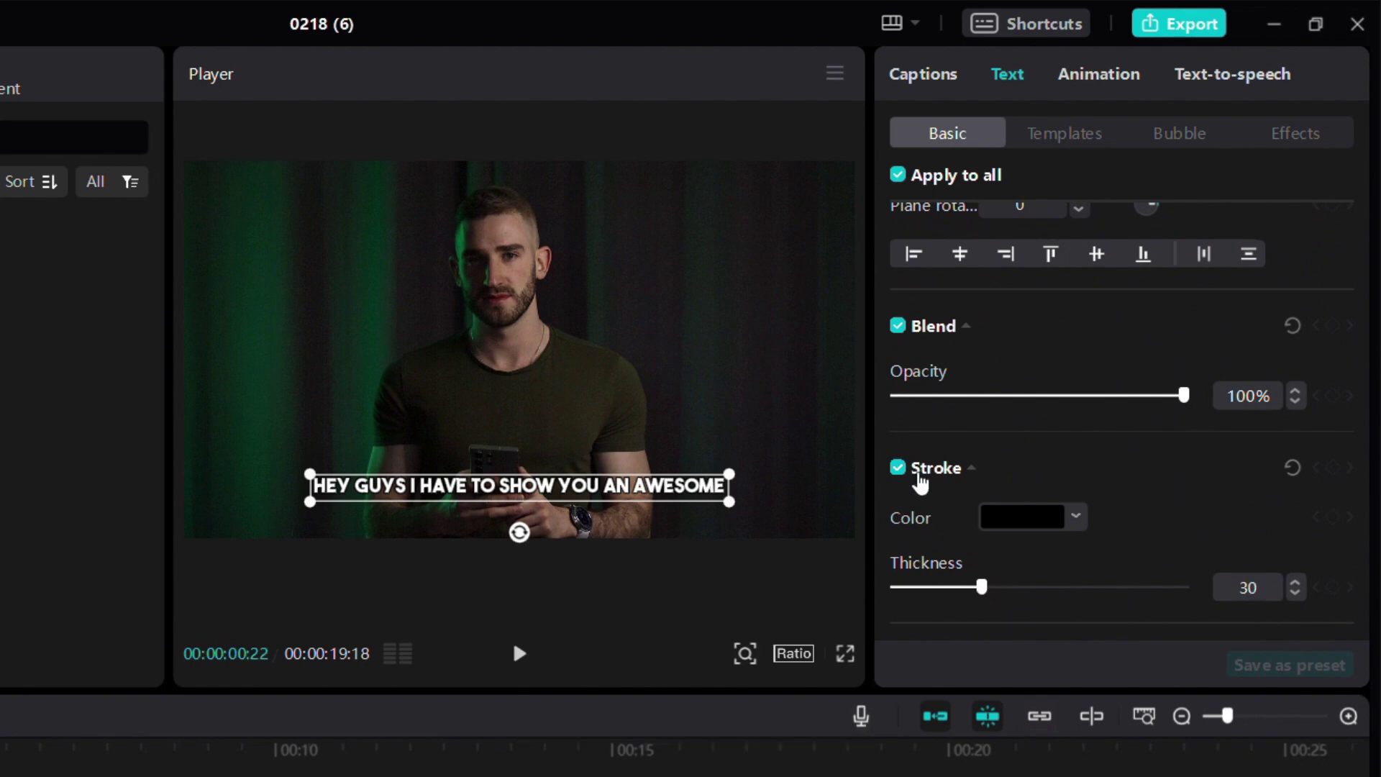
{"action": "left_click", "coordinate": [925, 475]}
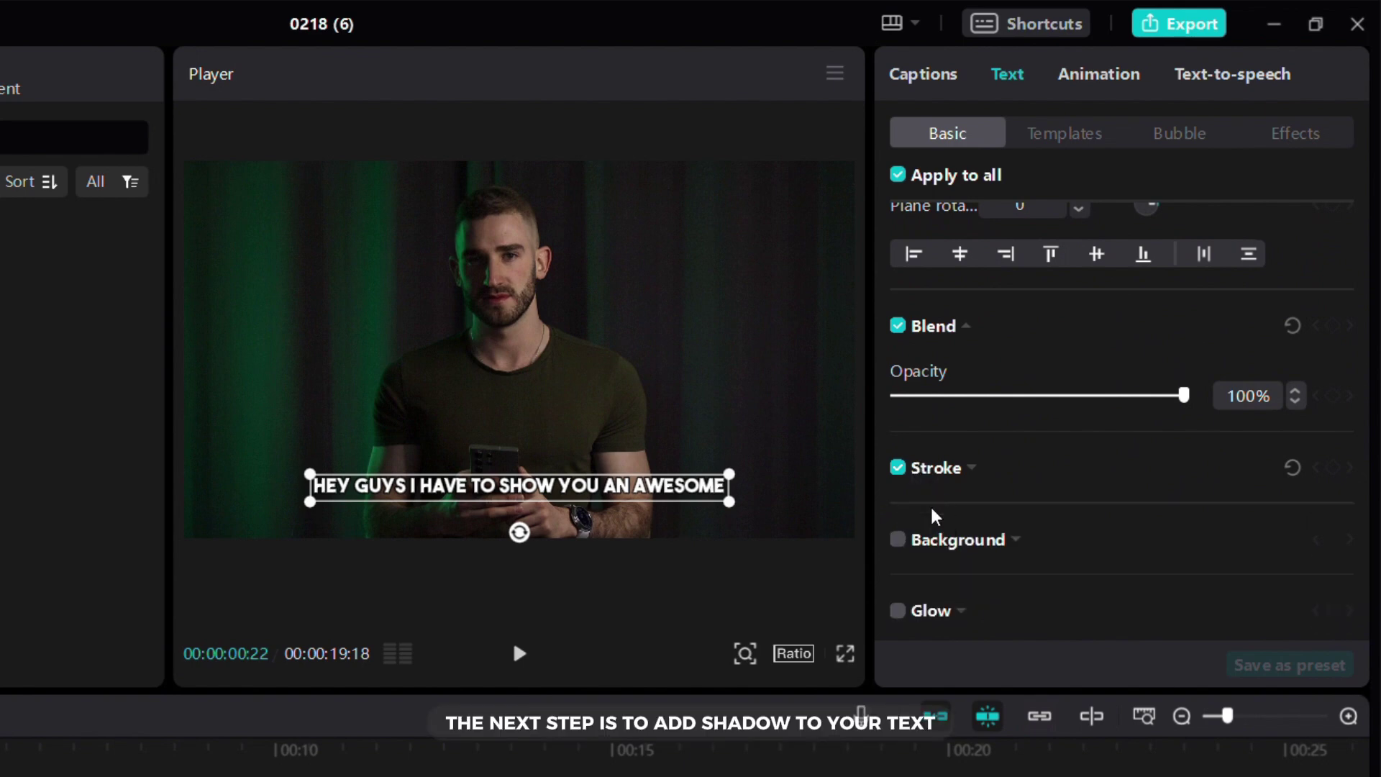
Add a black caption shadow: opacity 100%, blur 70%, distance 15, angle -10°
{"action": "scroll", "coordinate": [935, 526], "scroll_direction": "down", "scroll_amount": 2}
{"action": "left_click", "coordinate": [923, 536]}
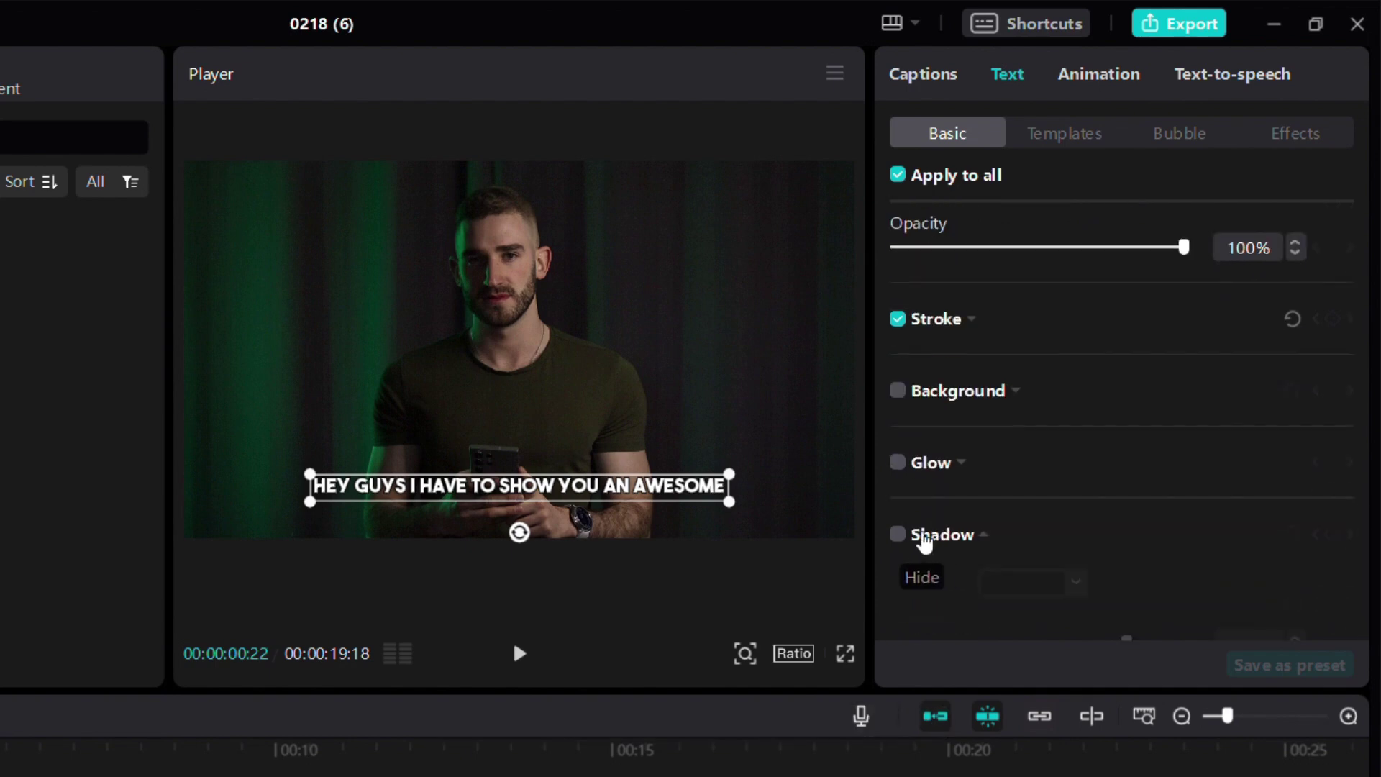
{"action": "scroll", "coordinate": [990, 487], "scroll_direction": "down", "scroll_amount": 3}
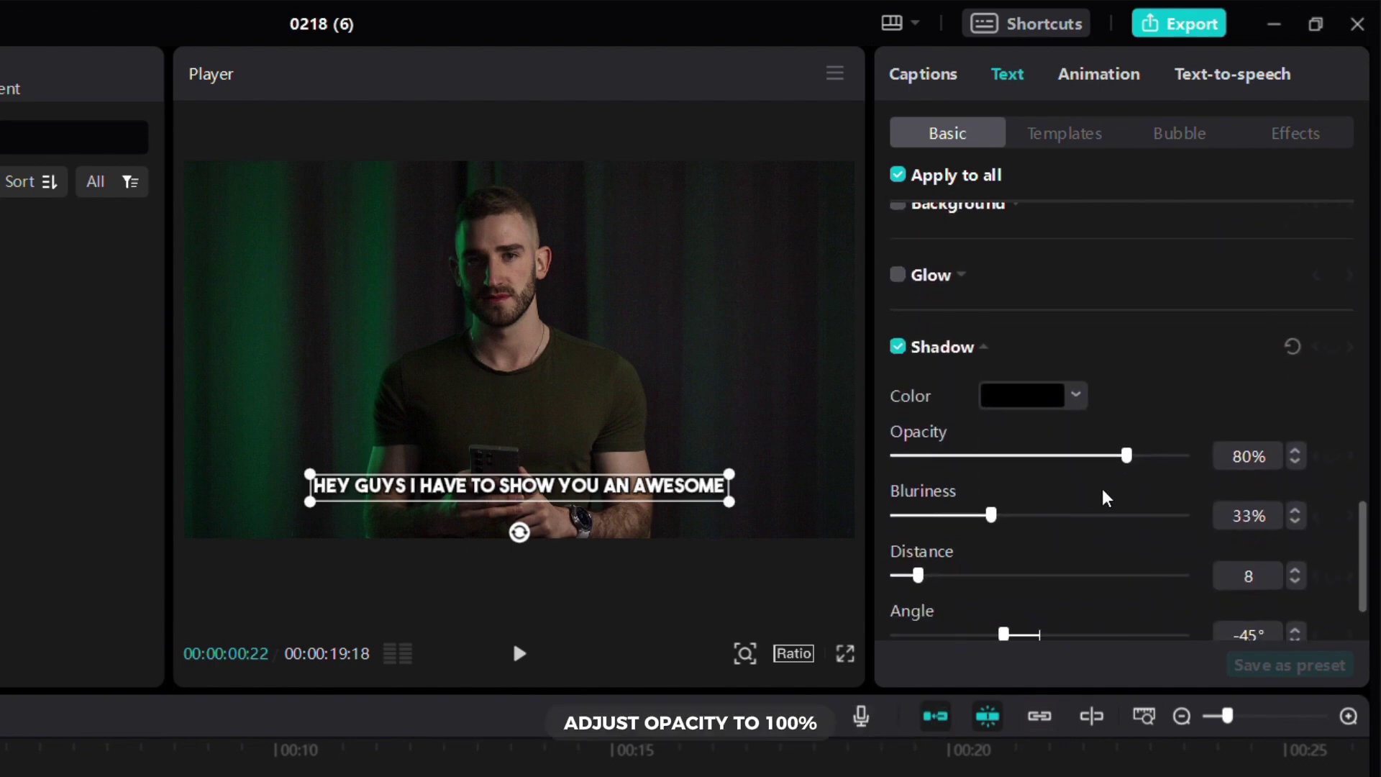
{"action": "left_click_drag", "start_coordinate": [1126, 456], "coordinate": [1185, 455]}
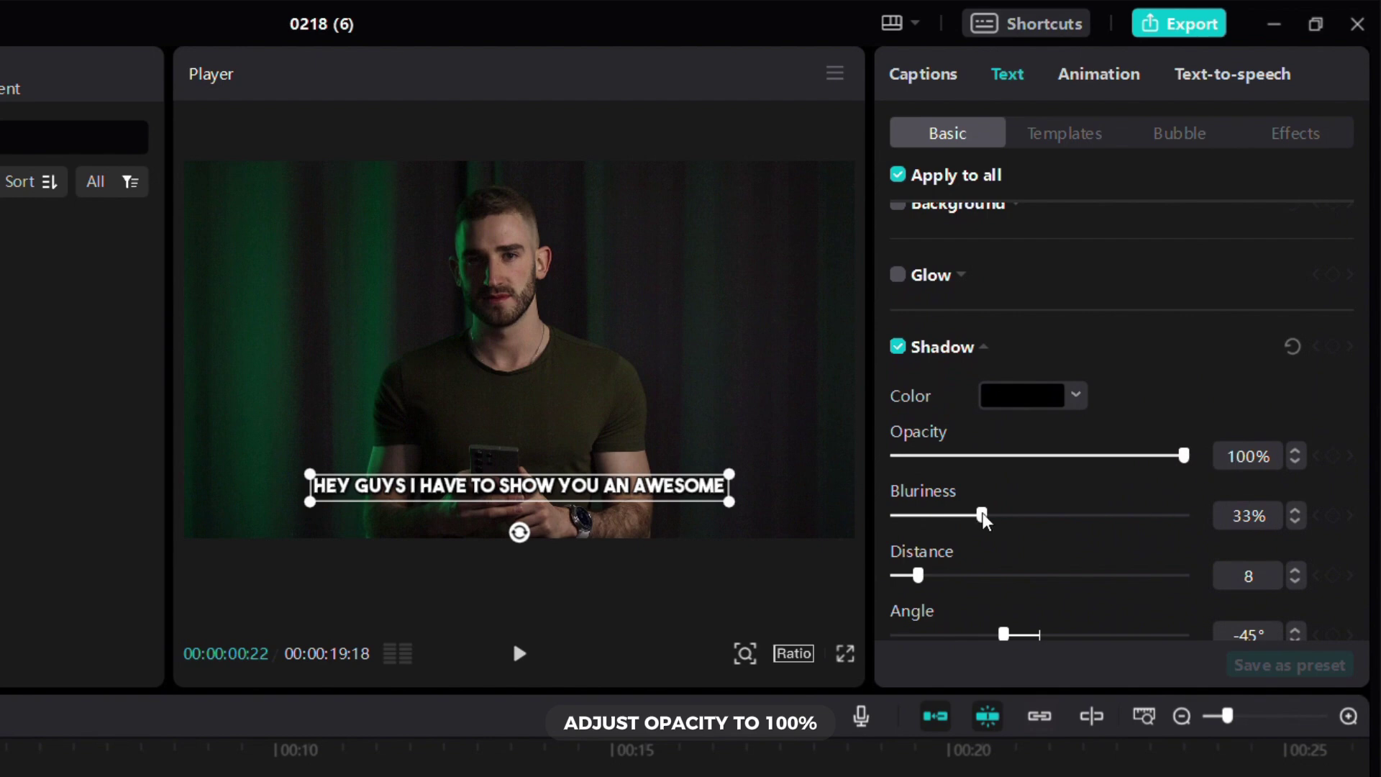
{"action": "left_click_drag", "start_coordinate": [991, 515], "coordinate": [1097, 516]}
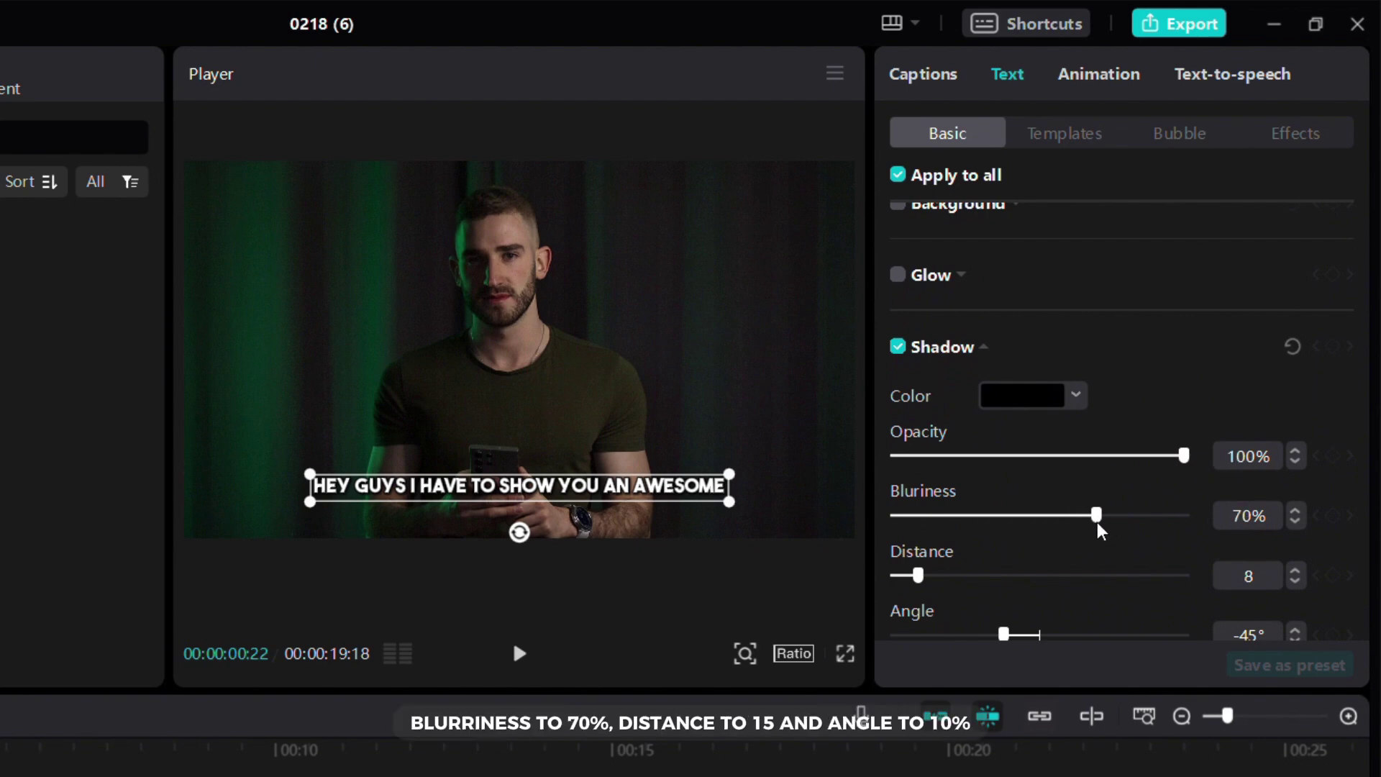
{"action": "left_click_drag", "start_coordinate": [917, 576], "coordinate": [939, 578]}
{"action": "scroll", "coordinate": [1033, 617], "scroll_direction": "down", "scroll_amount": 2}
{"action": "left_click_drag", "start_coordinate": [1004, 532], "coordinate": [1033, 533]}
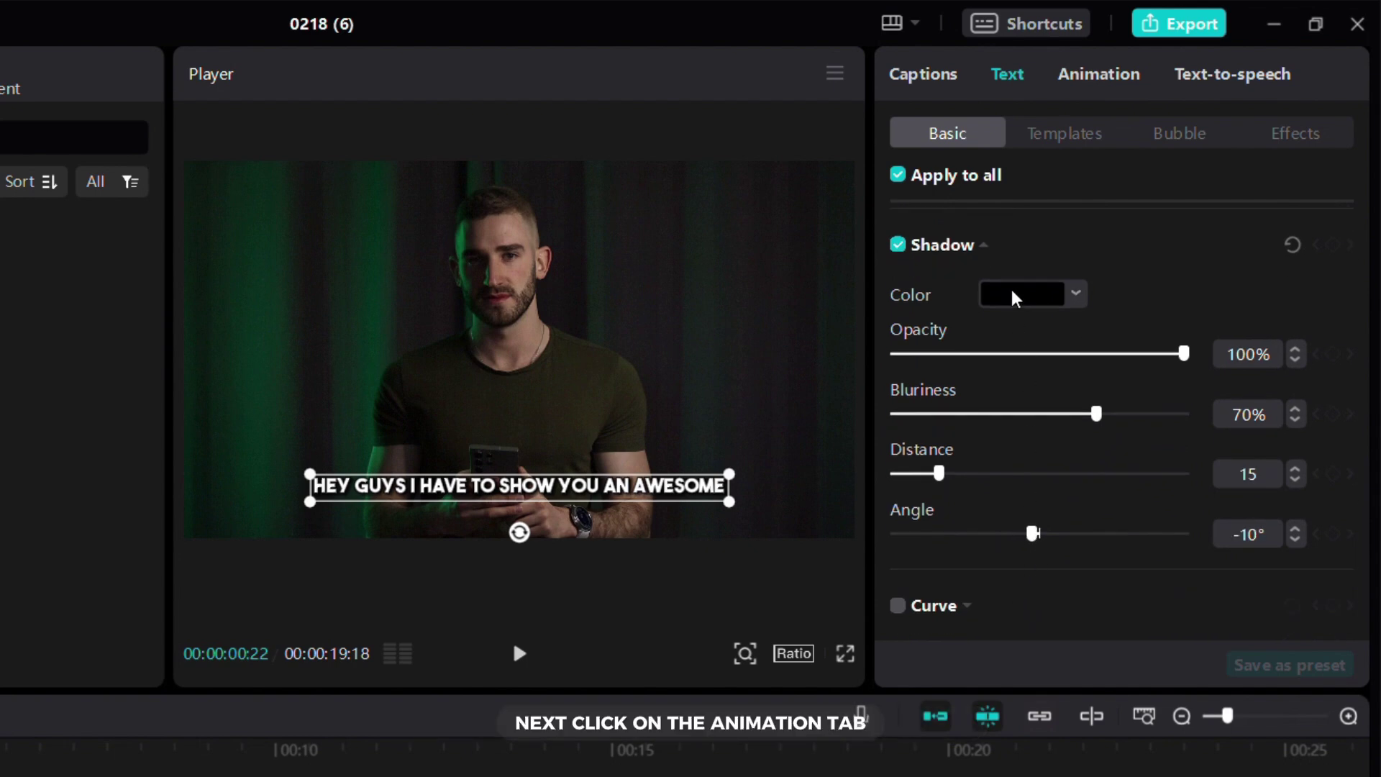
{"action": "left_click", "coordinate": [1103, 76]}
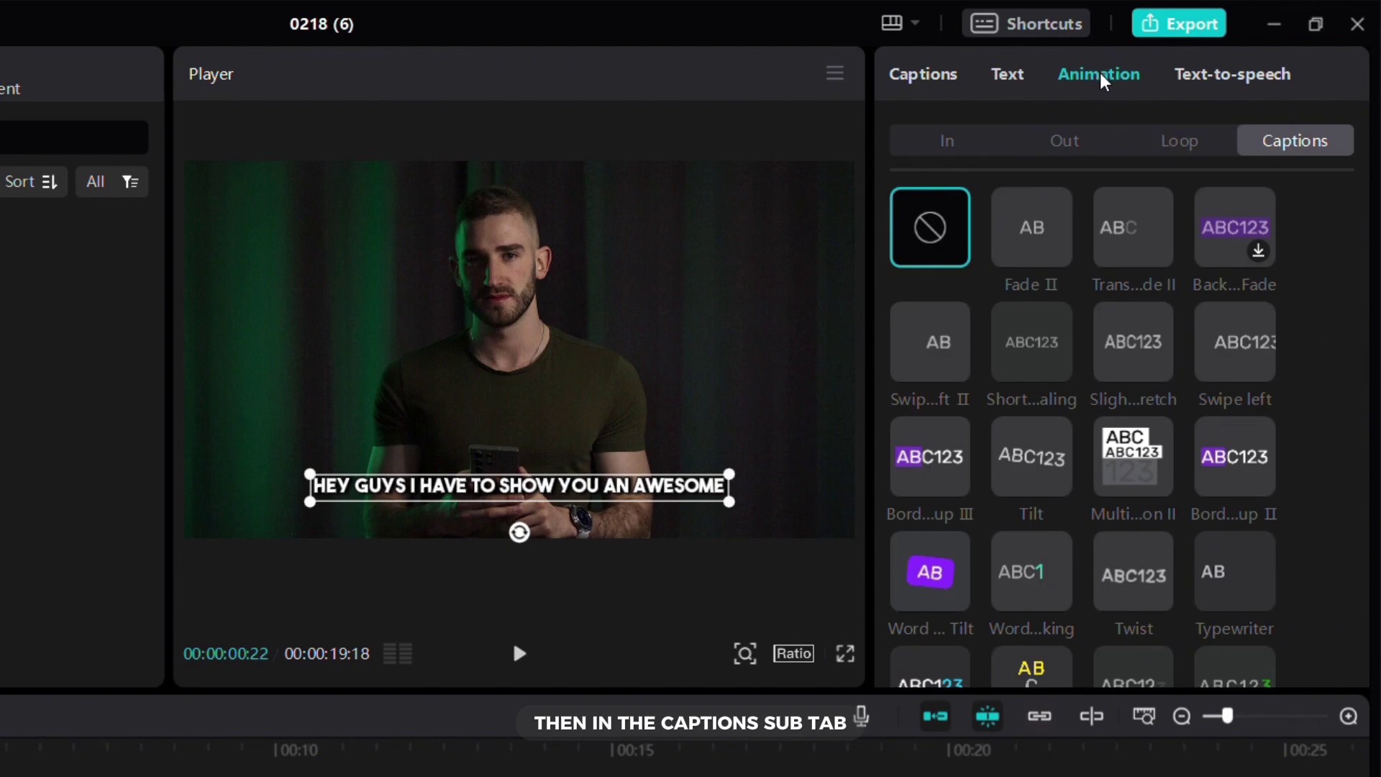
Apply the Short sentence scaling caption animation, then select the first caption at about one second
{"action": "left_click", "coordinate": [1031, 344]}
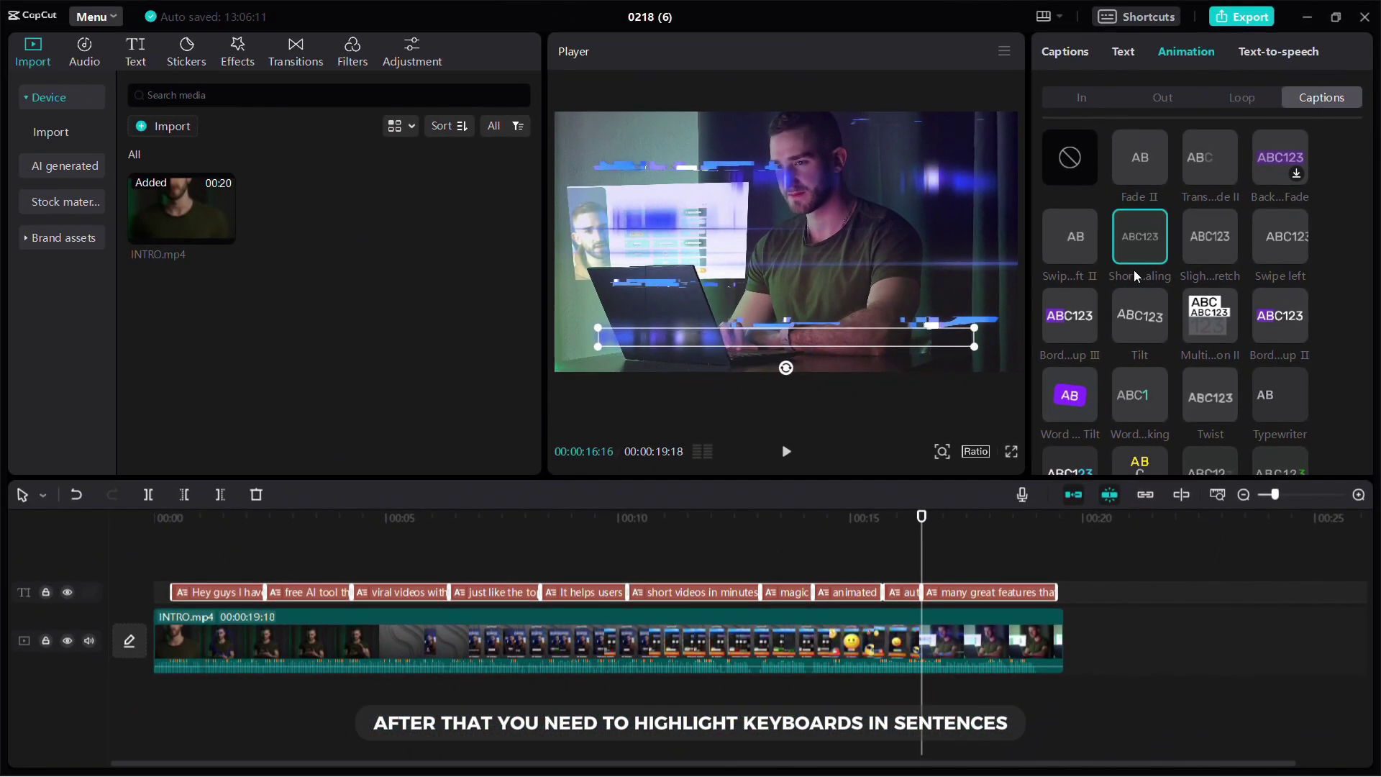
{"action": "left_click", "coordinate": [174, 552]}
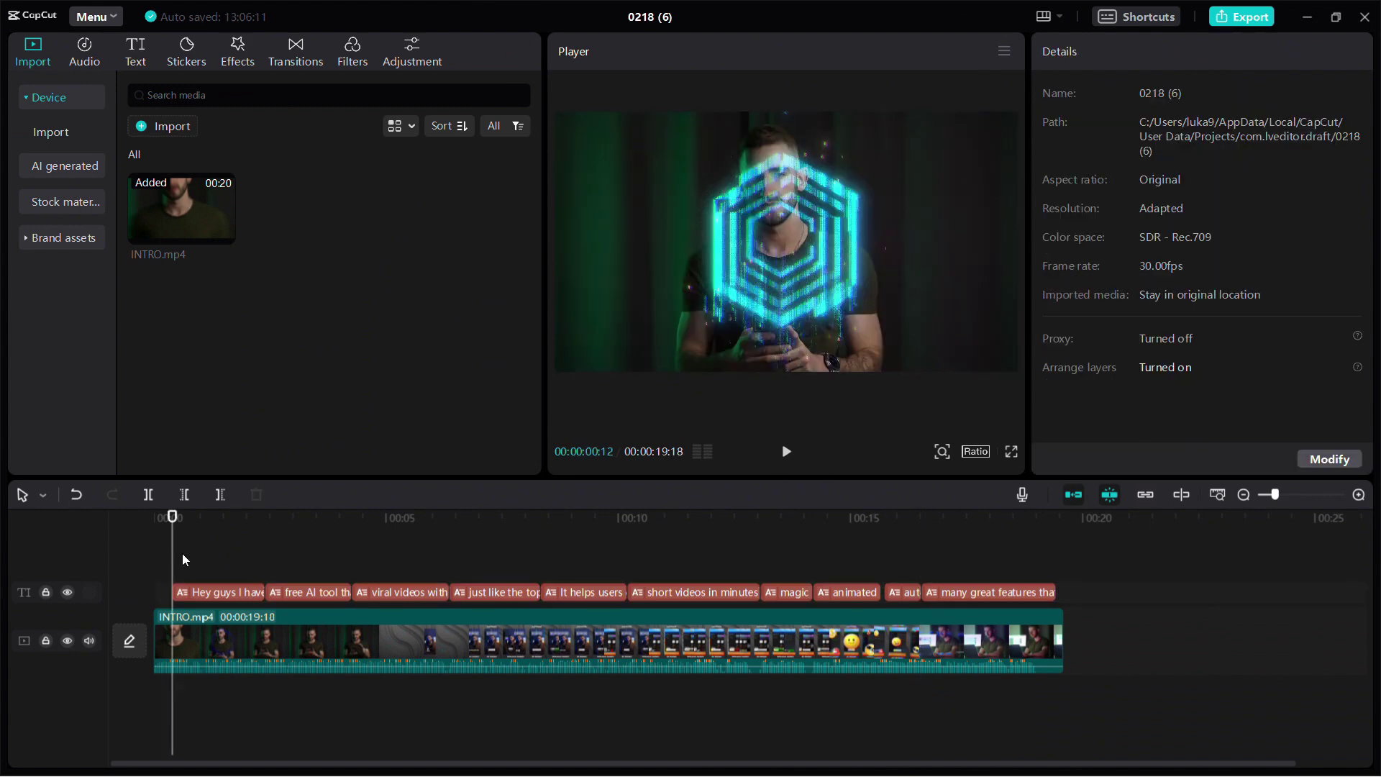
{"action": "left_click_drag", "start_coordinate": [207, 568], "coordinate": [200, 568]}
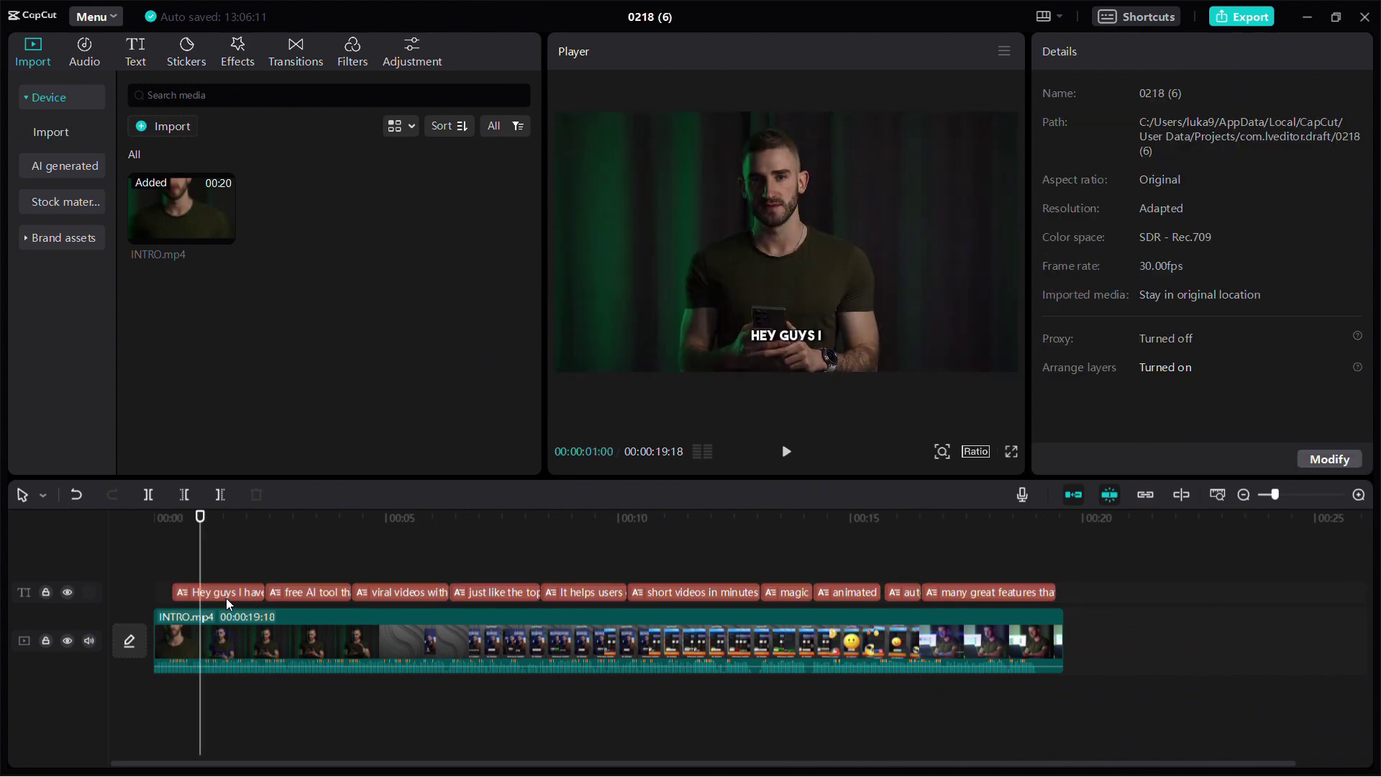
{"action": "left_click", "coordinate": [227, 600]}
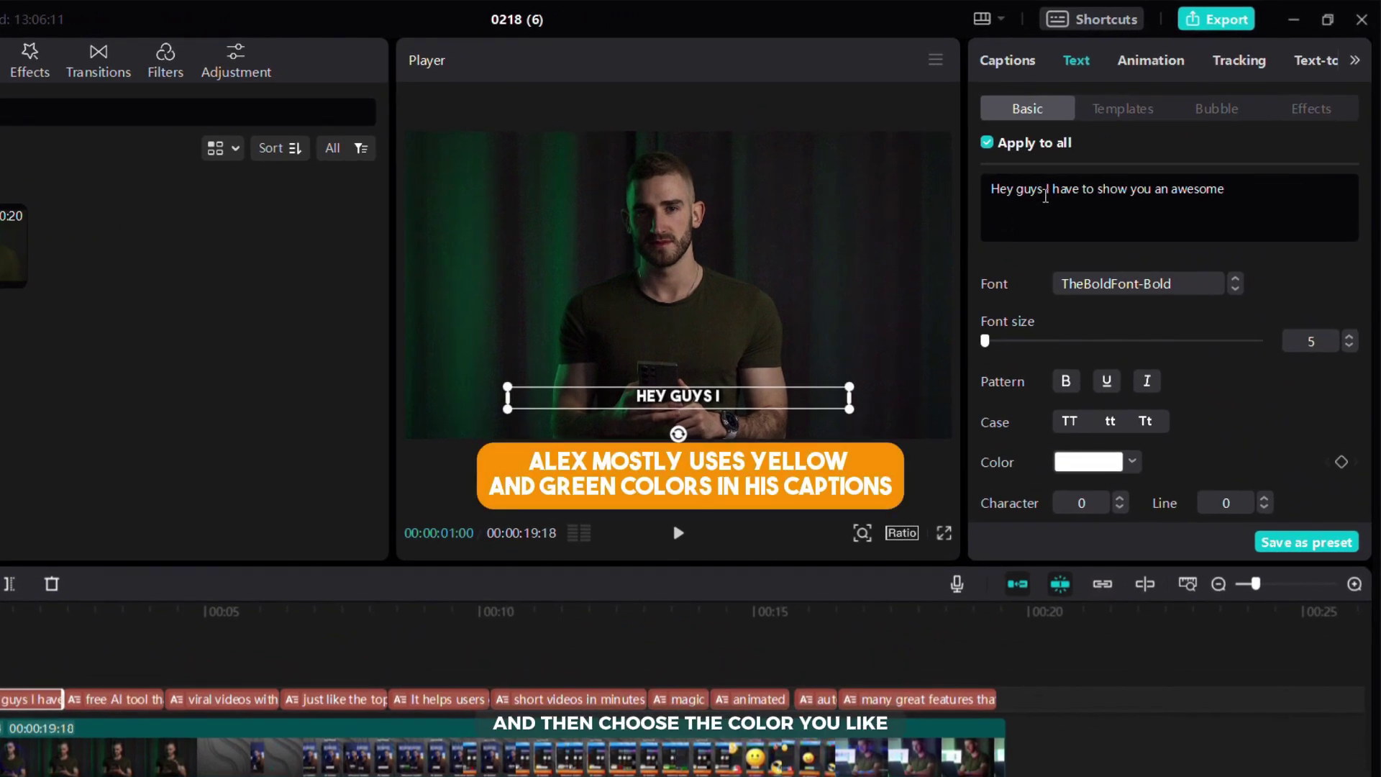
Colour the words 'Hey guys' in the first caption lime green (B6FF00)
{"action": "left_click_drag", "start_coordinate": [1044, 194], "coordinate": [986, 189]}
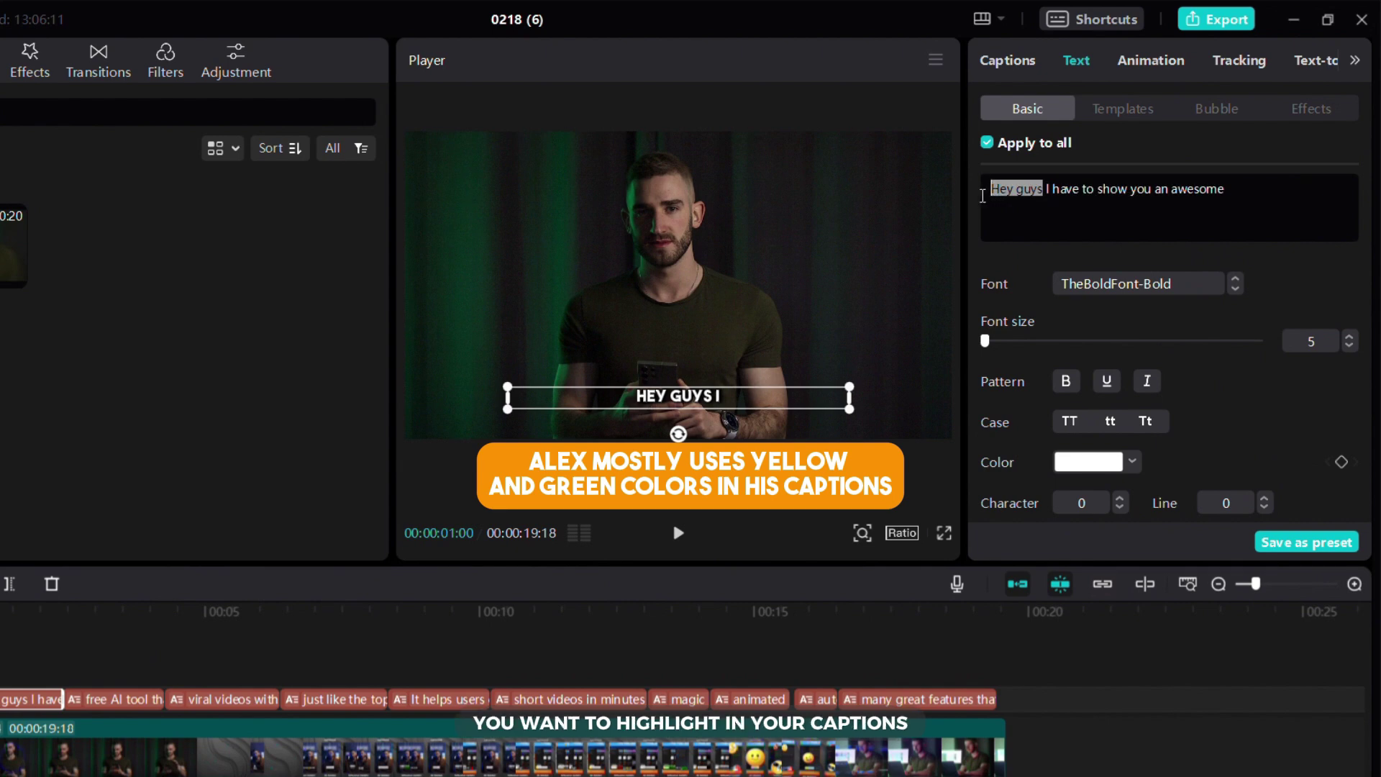
{"action": "left_click", "coordinate": [1087, 462]}
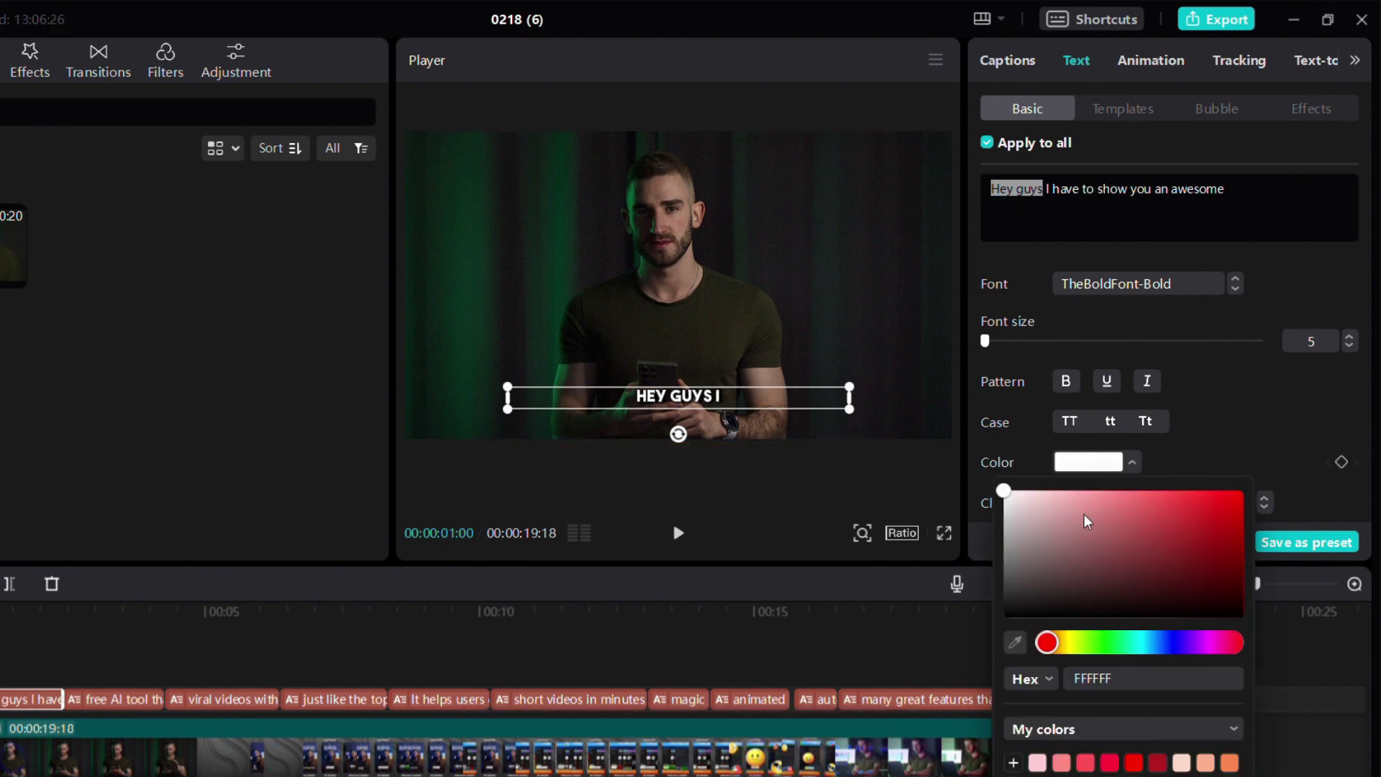
{"action": "left_click", "coordinate": [1075, 647]}
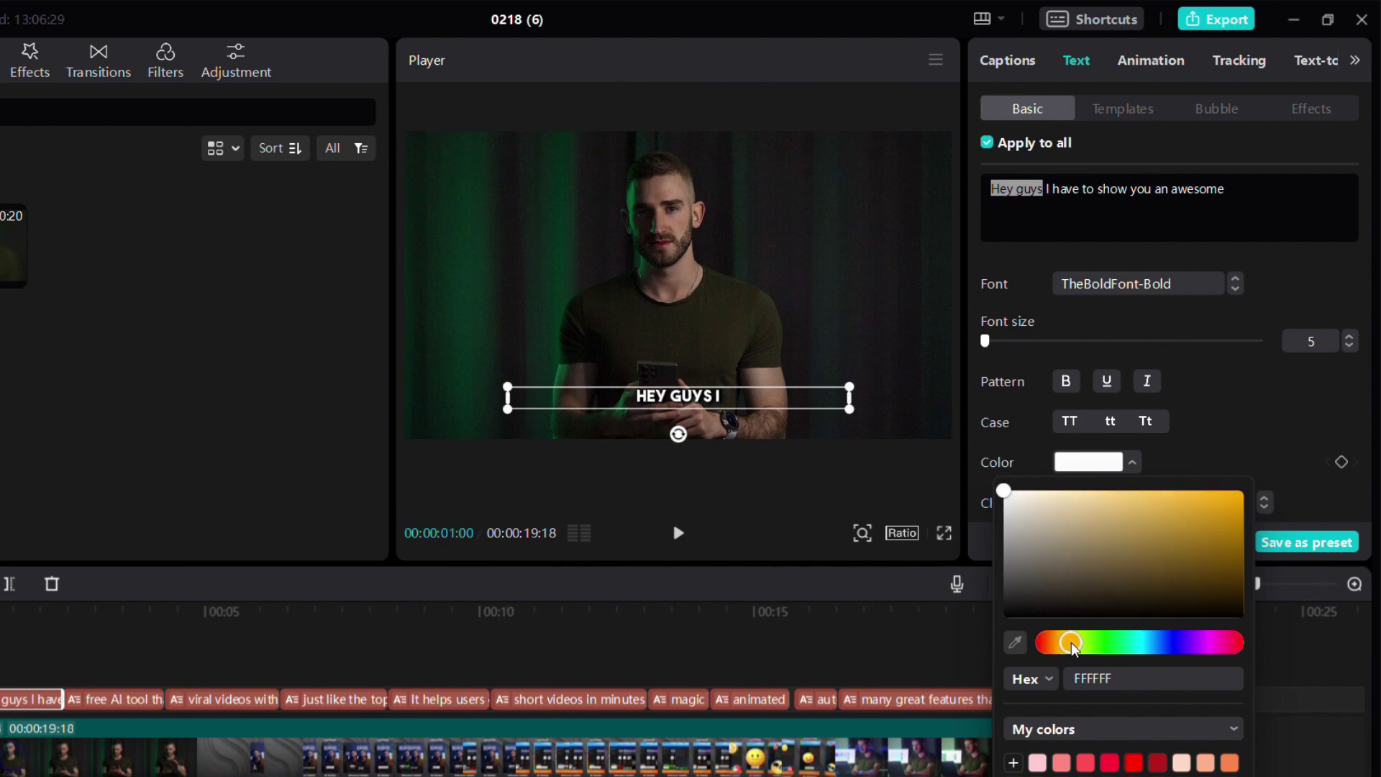
{"action": "left_click_drag", "start_coordinate": [1074, 647], "coordinate": [1092, 646]}
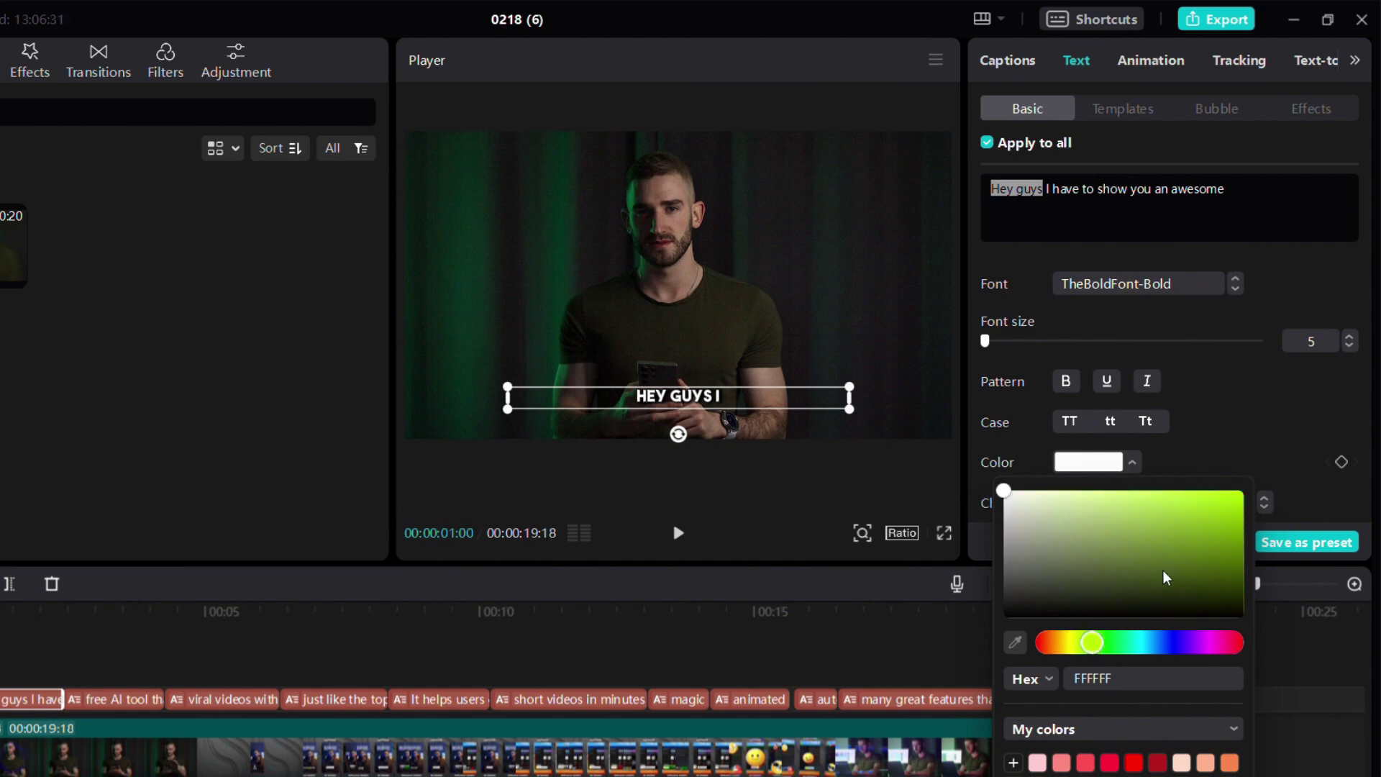
{"action": "left_click_drag", "start_coordinate": [1165, 576], "coordinate": [1299, 474]}
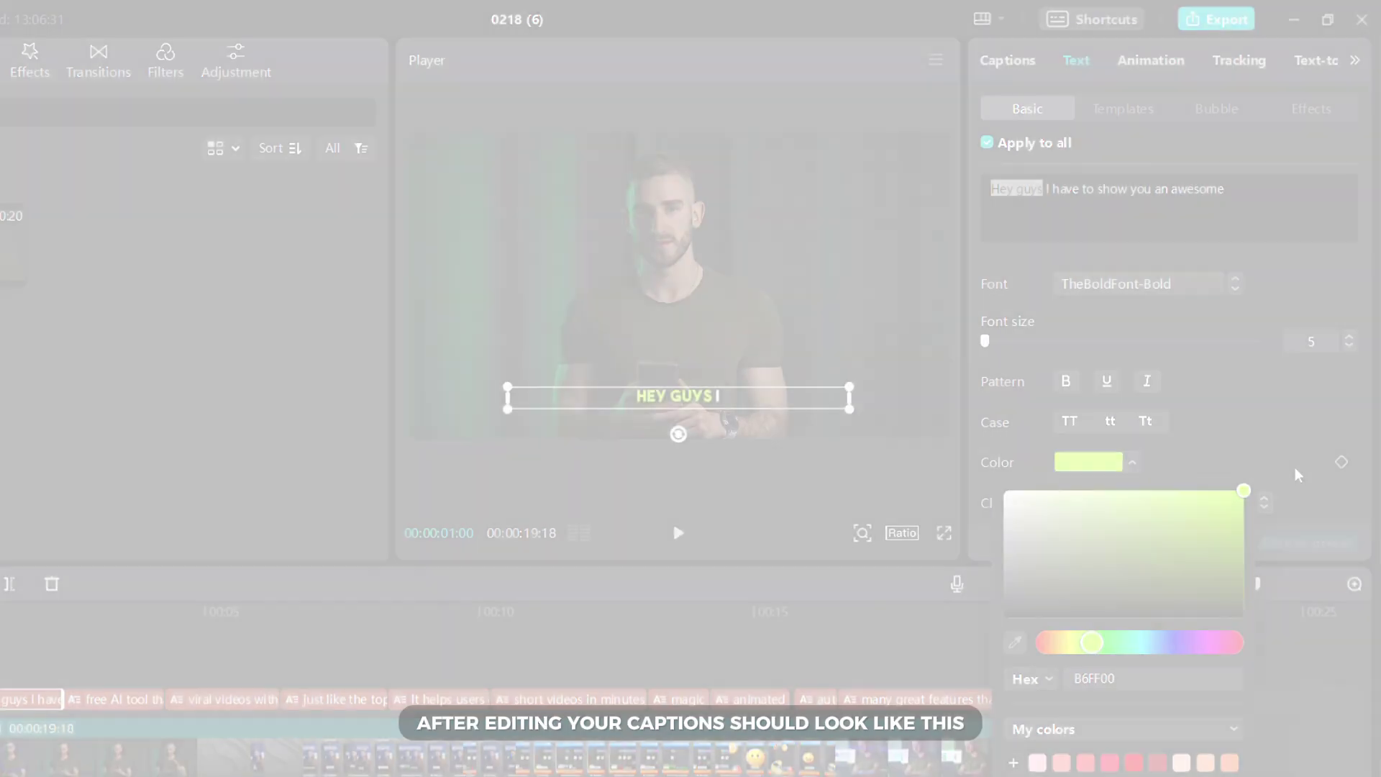